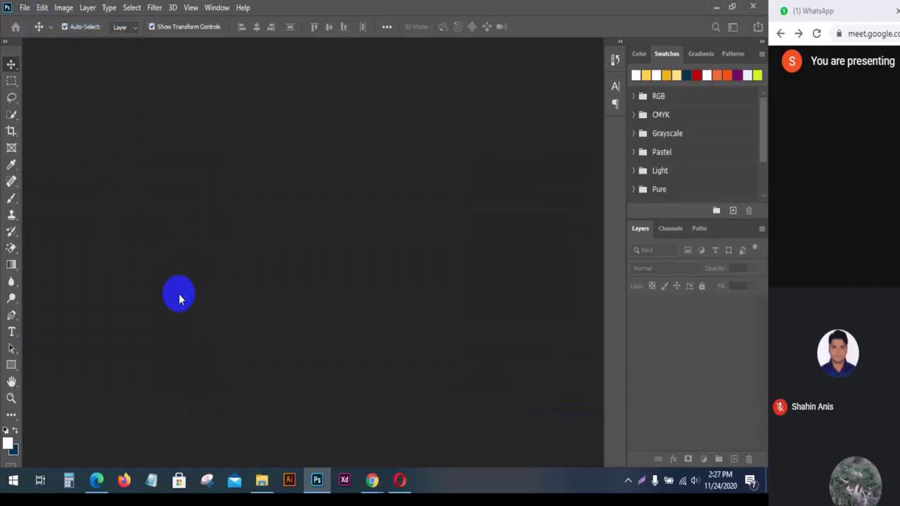
# Create a blank white 2500 × 2500 px document, then choose to open an existing image.
pyautogui.hotkey('ctrl', 'n')
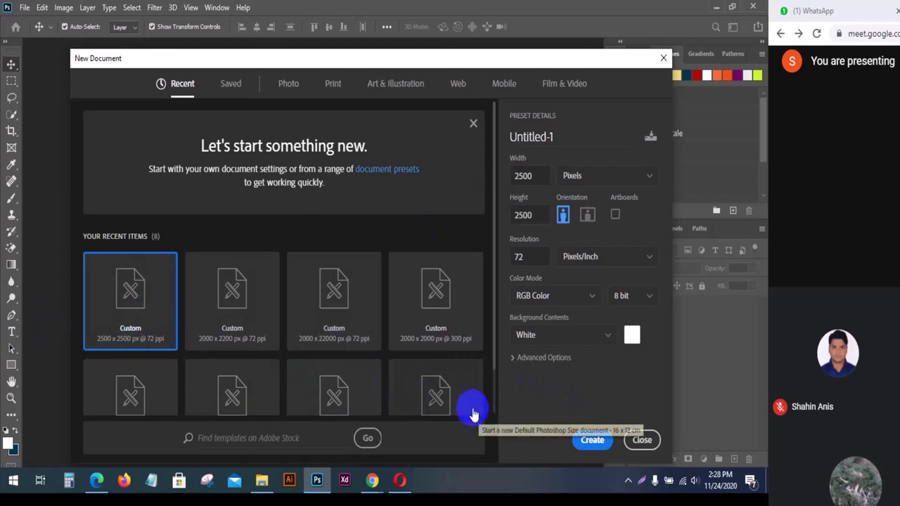
pyautogui.click(591, 438)
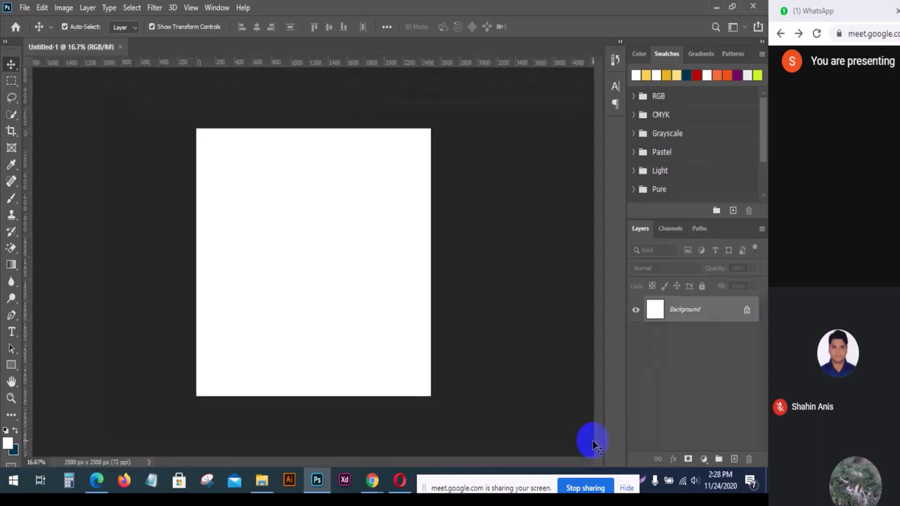
pyautogui.click(24, 7)
pyautogui.click(35, 37)
# Open the fsyrt.jpg portrait photo in its own tab.
pyautogui.click(266, 191)
pyautogui.click(288, 308)
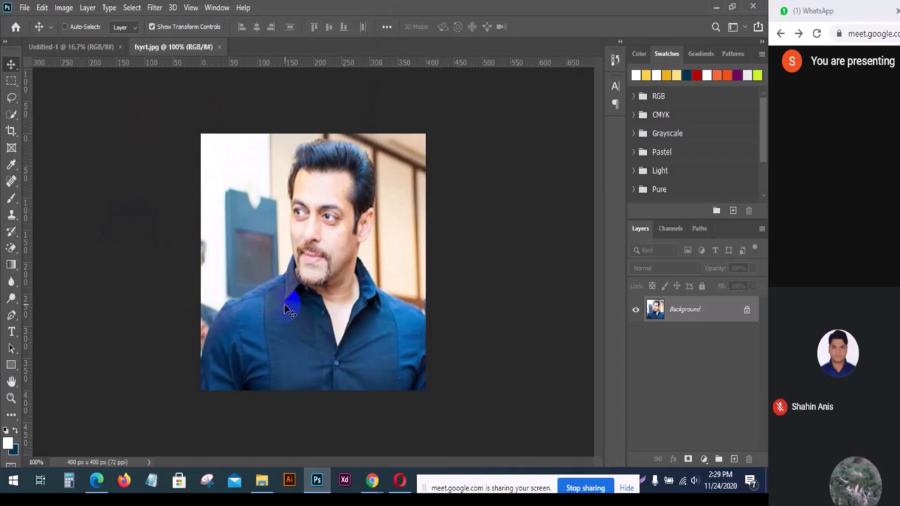
pyautogui.hotkey('ctrl', '+')
pyautogui.scroll(3, 294, 302)
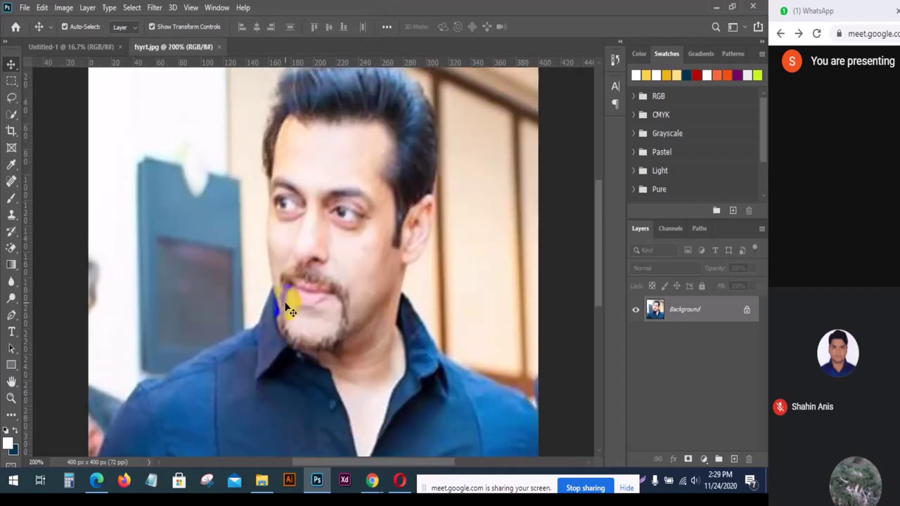
pyautogui.hotkey('ctrl', '-')
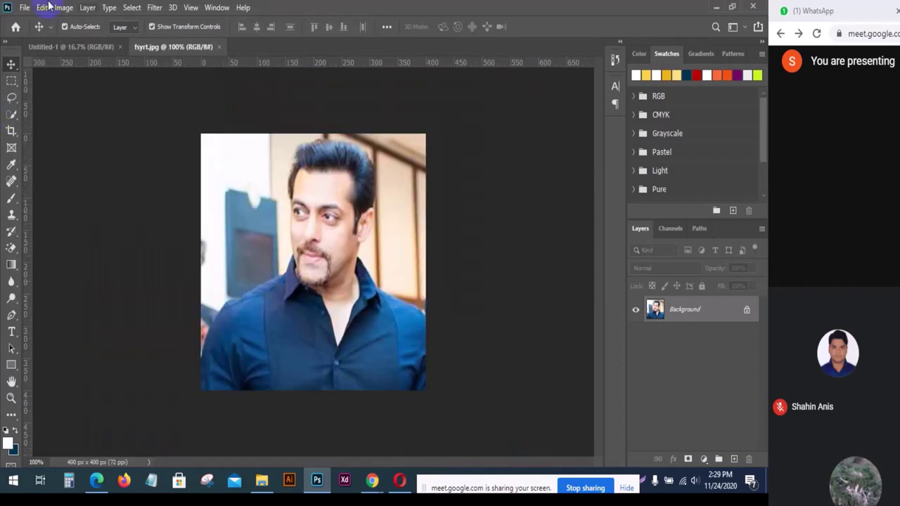
# Pick a Lasso tool variant and unlock the Background layer into Layer 0.
pyautogui.click(11, 99)
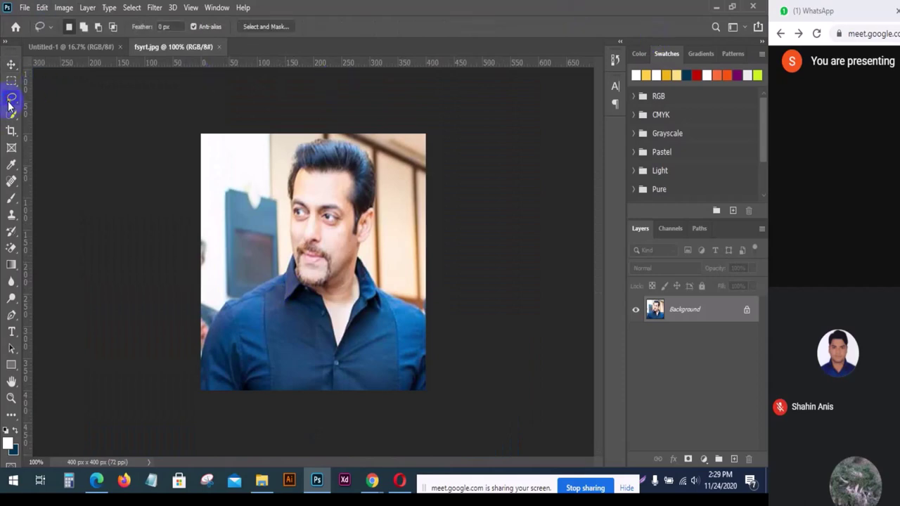
pyautogui.rightClick(9, 104)
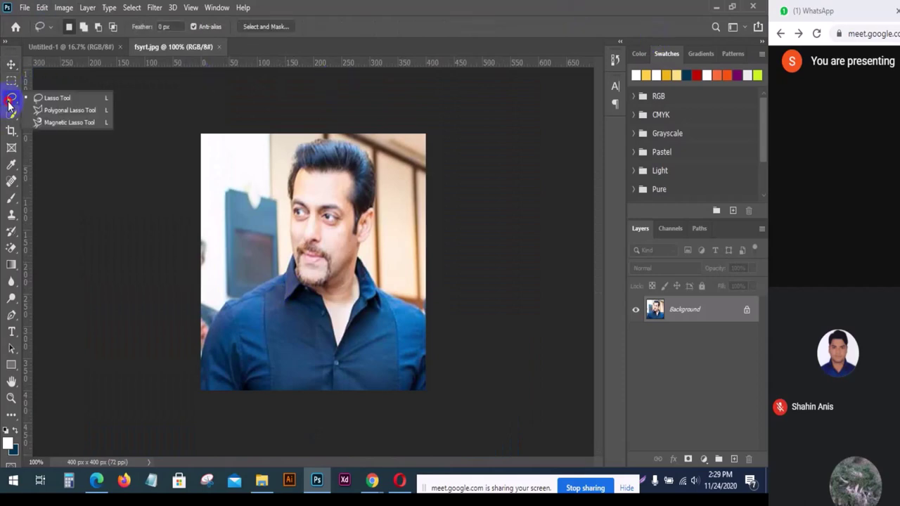
pyautogui.click(61, 112)
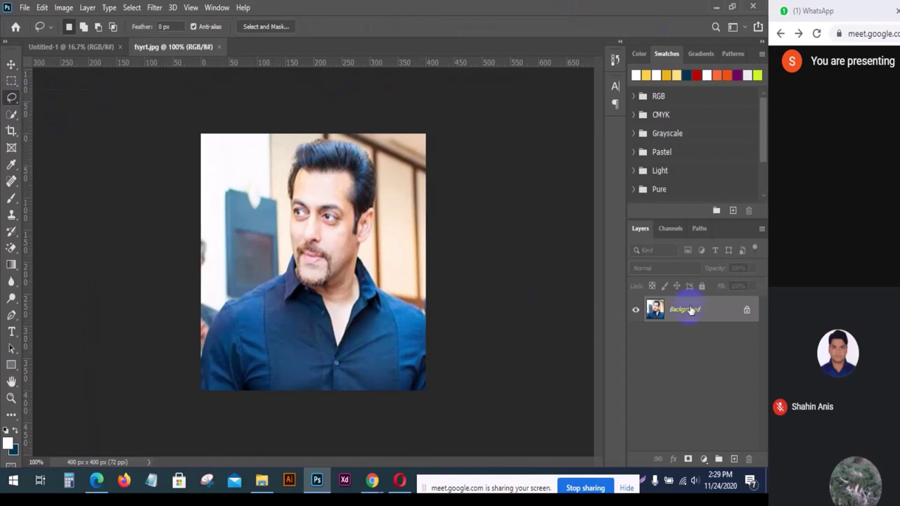
pyautogui.moveTo(746, 314); pyautogui.dragTo(746, 313)
pyautogui.click(747, 314)
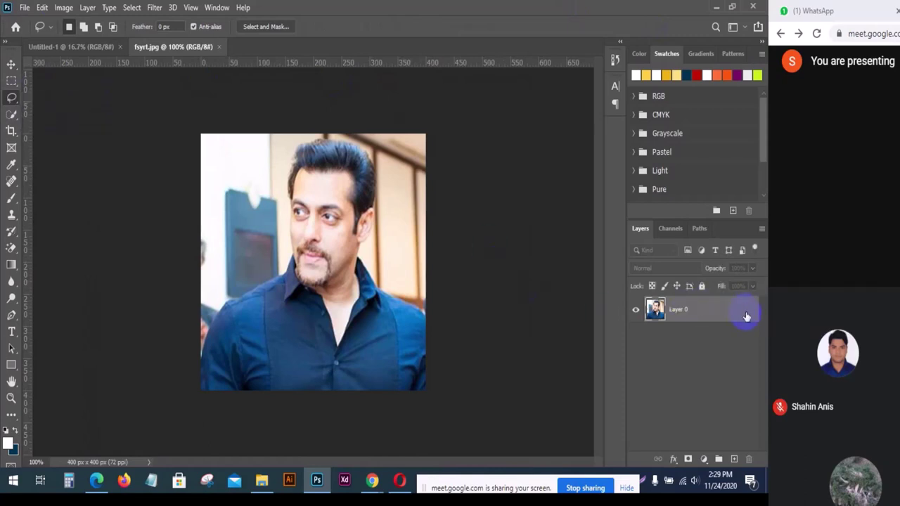
# Draw and discard several trial lasso selections around the face, shirt and chest.
pyautogui.hotkey('ctrl', '+')
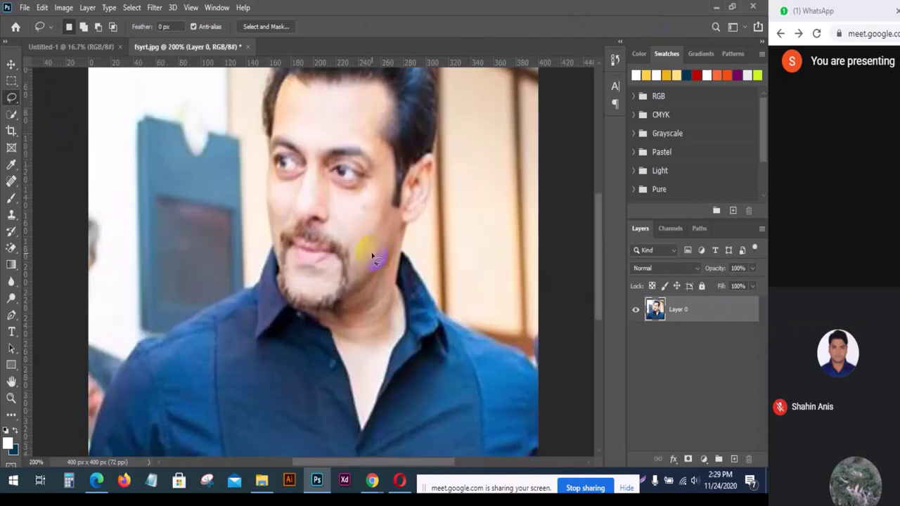
pyautogui.hotkey('ctrl', '-')
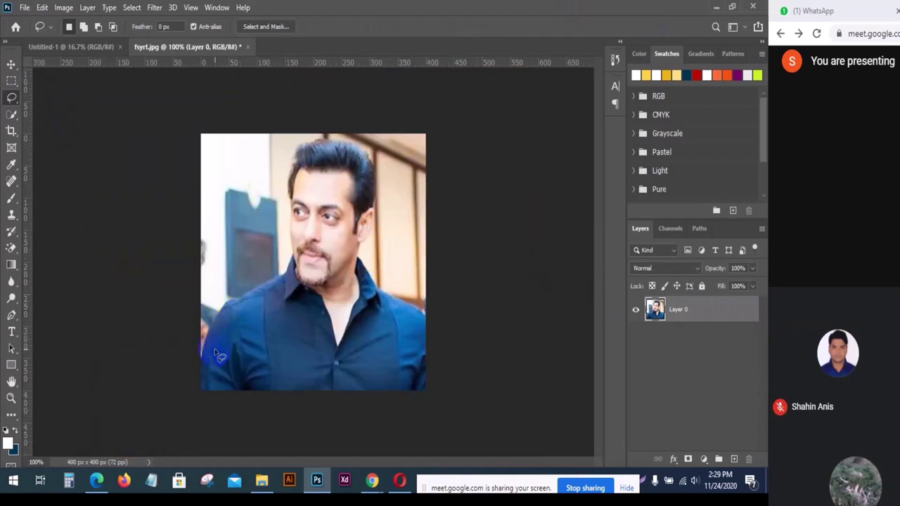
pyautogui.moveTo(222, 161)
pyautogui.mouseDown()
pyautogui.moveTo(206, 201)
pyautogui.moveTo(211, 216)
pyautogui.moveTo(240, 232)
pyautogui.moveTo(258, 210)
pyautogui.moveTo(255, 182)
pyautogui.moveTo(222, 162)
pyautogui.mouseUp()
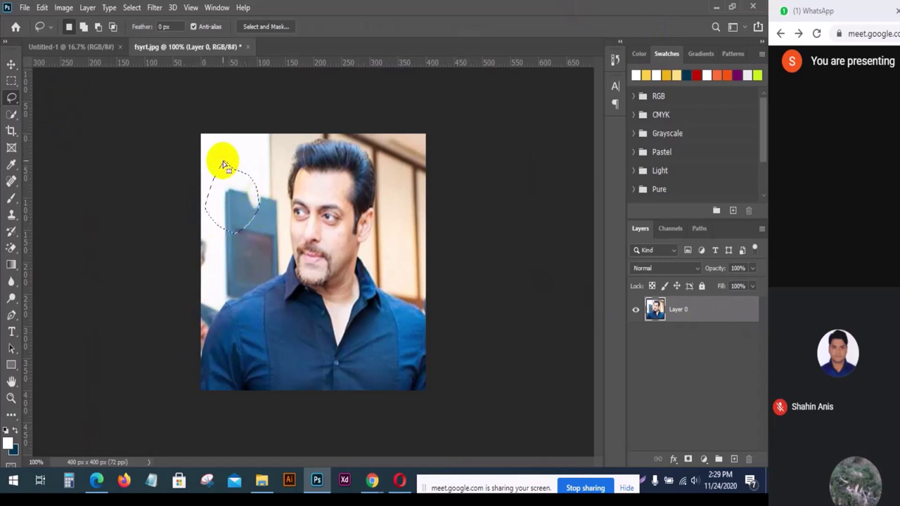
pyautogui.moveTo(275, 185)
pyautogui.mouseDown()
pyautogui.moveTo(261, 243)
pyautogui.moveTo(320, 242)
pyautogui.mouseUp()
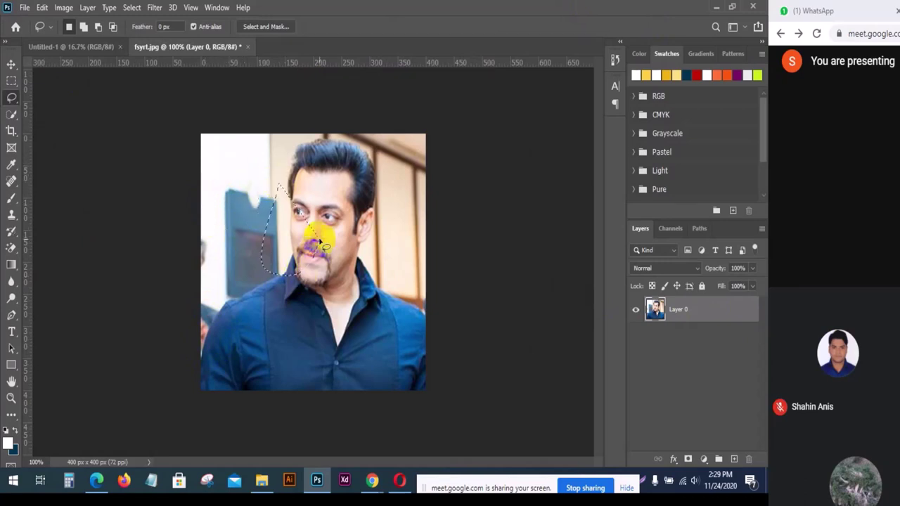
pyautogui.moveTo(244, 248)
pyautogui.mouseDown()
pyautogui.moveTo(217, 297)
pyautogui.moveTo(329, 307)
pyautogui.moveTo(302, 306)
pyautogui.mouseUp()
pyautogui.click(398, 288)
pyautogui.moveTo(398, 211); pyautogui.dragTo(257, 195)
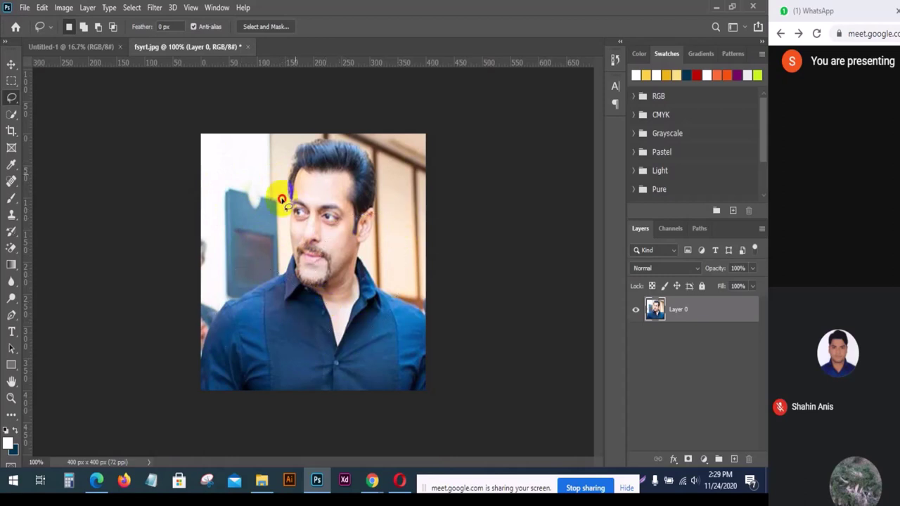
pyautogui.click(344, 320)
pyautogui.moveTo(345, 321); pyautogui.dragTo(343, 313)
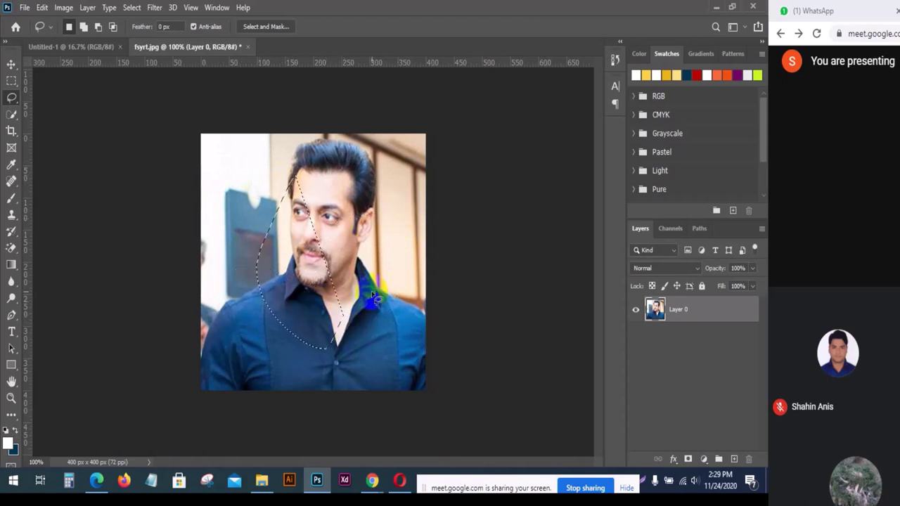
pyautogui.click(375, 299)
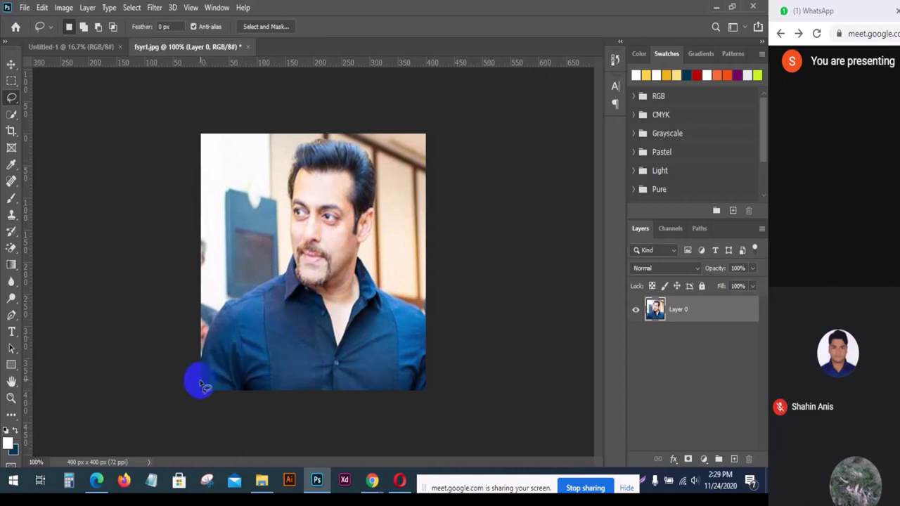
# Trace a freehand lasso from the lower-left edge up the left shoulder to the chin.
pyautogui.moveTo(201, 363); pyautogui.dragTo(204, 341)
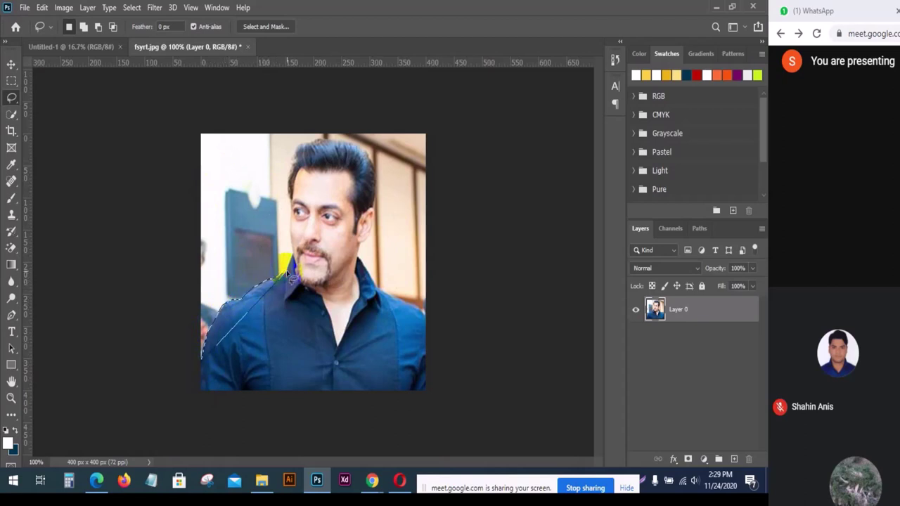
pyautogui.moveTo(289, 274); pyautogui.dragTo(175, 373)
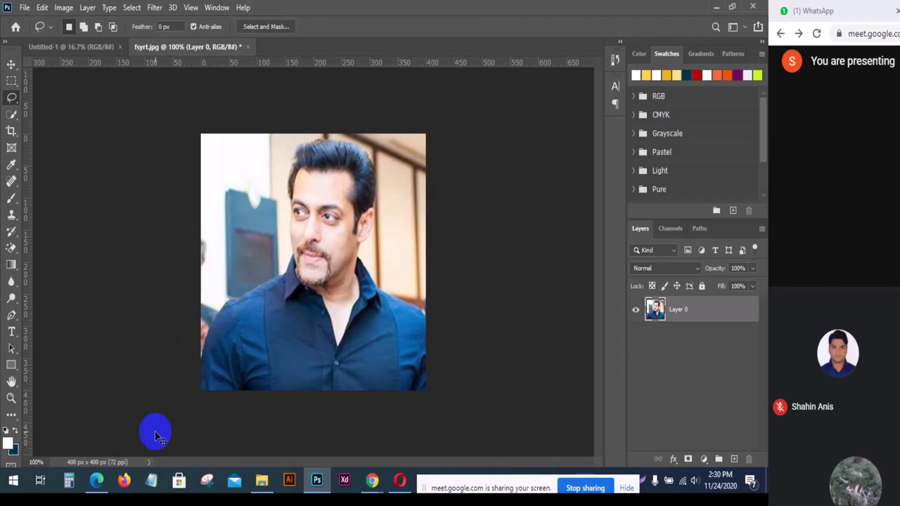
pyautogui.hotkey('ctrl', '+')
pyautogui.hotkey('ctrl', '-')
pyautogui.moveTo(201, 365)
pyautogui.mouseDown()
pyautogui.moveTo(204, 354)
pyautogui.moveTo(196, 362)
pyautogui.moveTo(295, 251)
pyautogui.mouseUp()
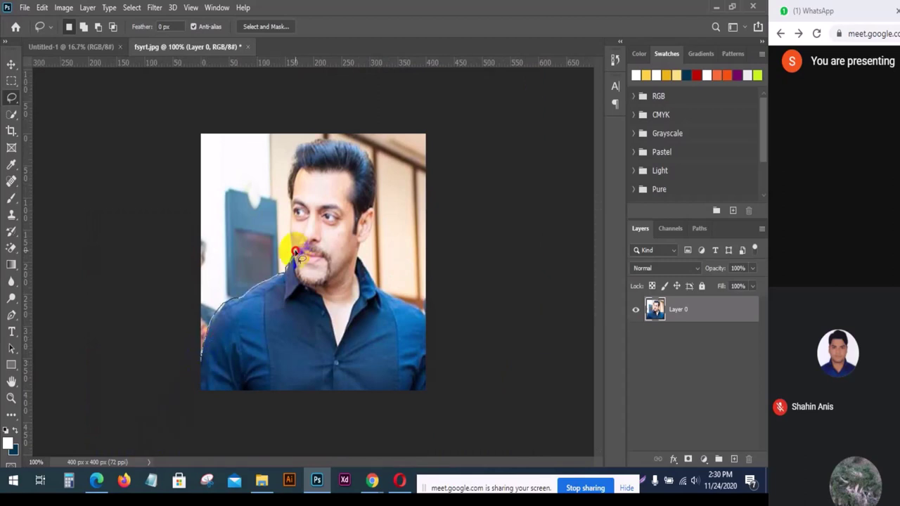
pyautogui.moveTo(294, 241); pyautogui.dragTo(295, 241)
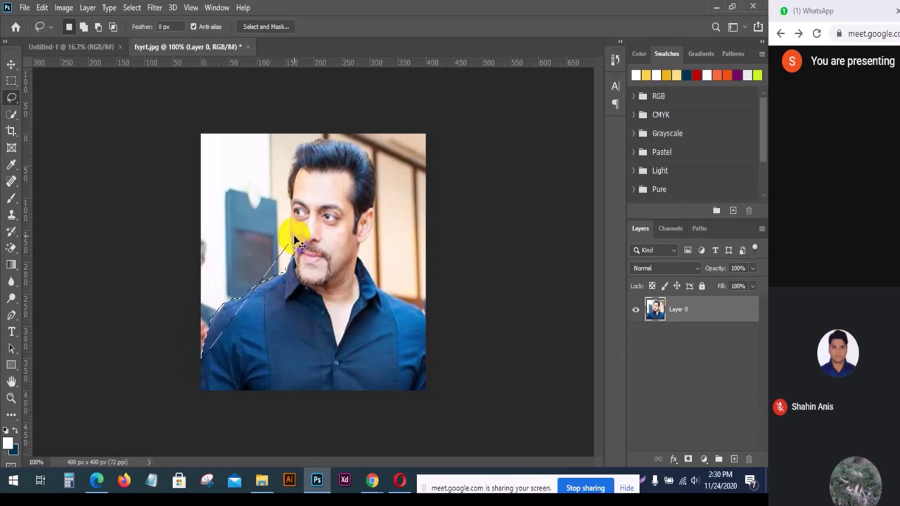
# Lasso along the shirt, shoulders and head to the right image edge, enclosing the background.
pyautogui.hotkey('ctrl', '+')
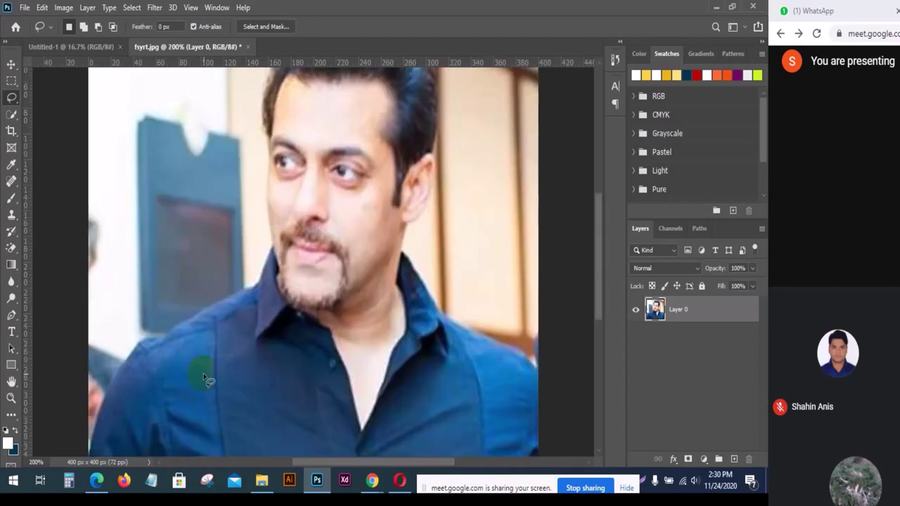
pyautogui.scroll(-4, 187, 373)
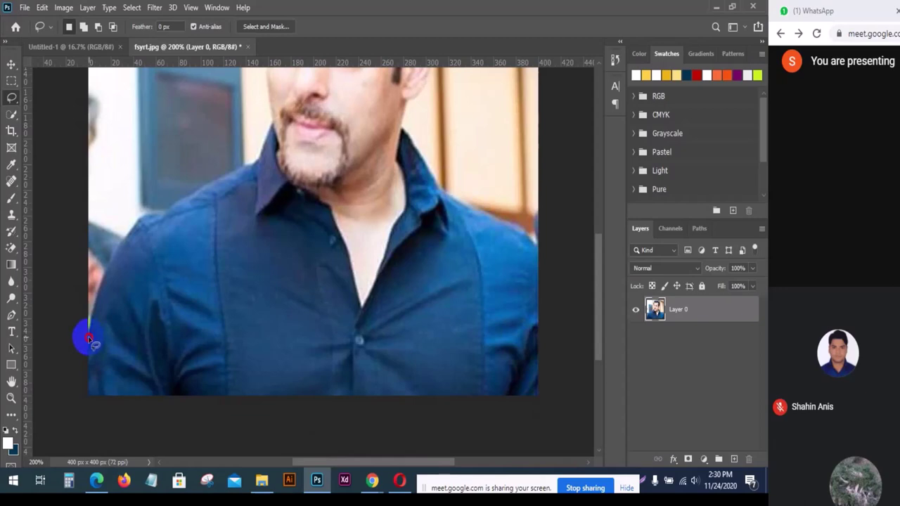
pyautogui.moveTo(90, 339); pyautogui.dragTo(101, 284)
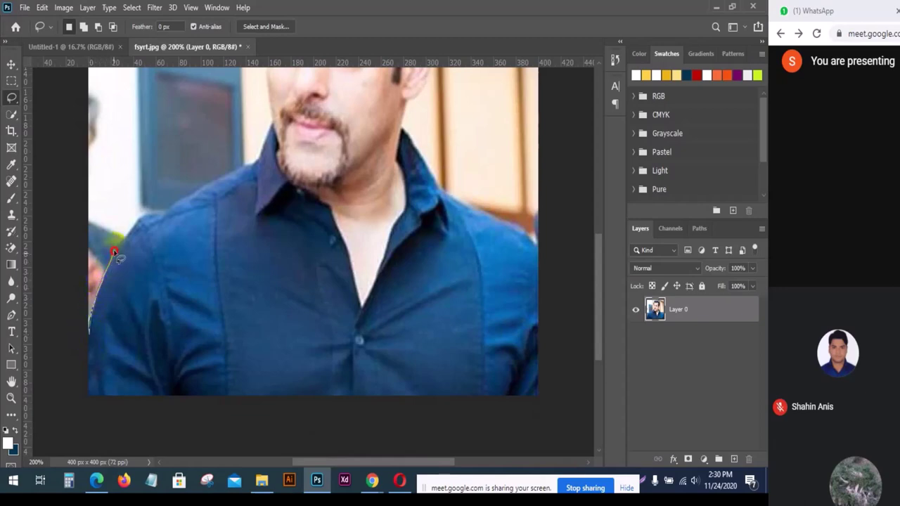
pyautogui.moveTo(121, 239)
pyautogui.mouseDown()
pyautogui.moveTo(258, 158)
pyautogui.moveTo(277, 118)
pyautogui.mouseUp()
pyautogui.scroll(3, 278, 120)
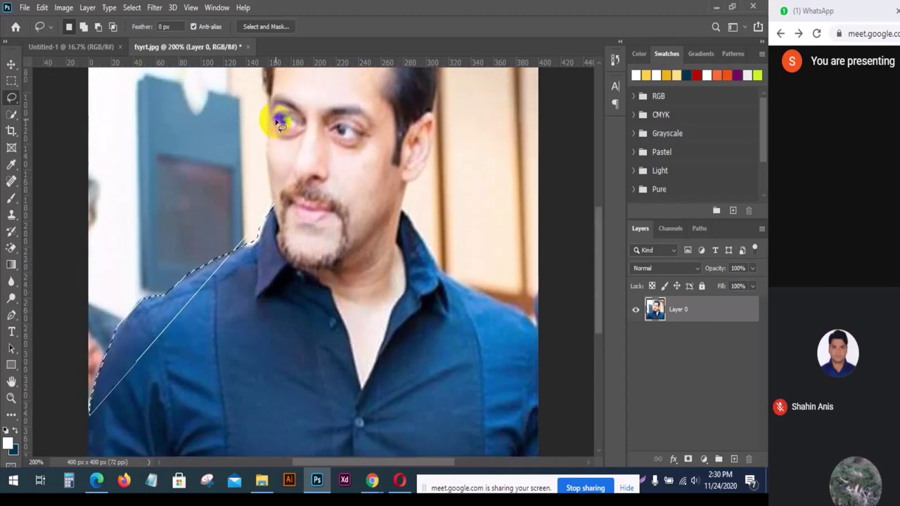
pyautogui.scroll(5, 278, 123)
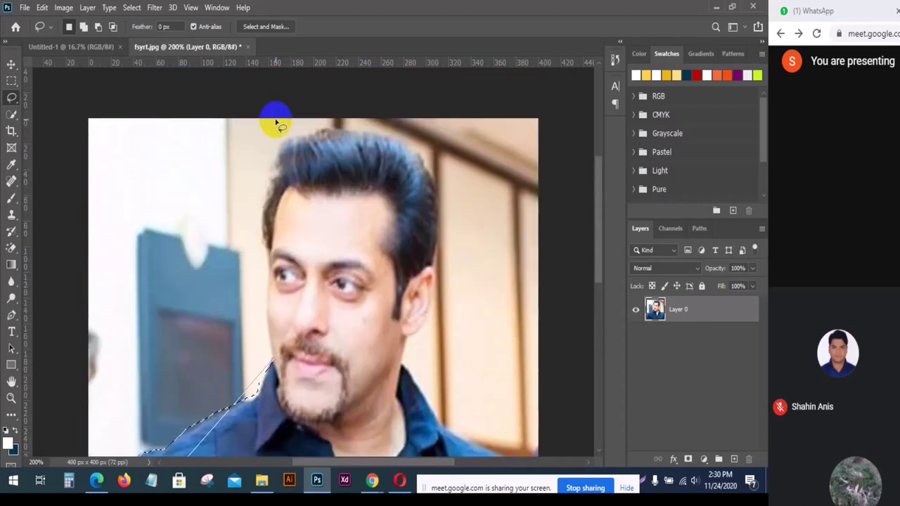
pyautogui.hotkey('ctrl', '-')
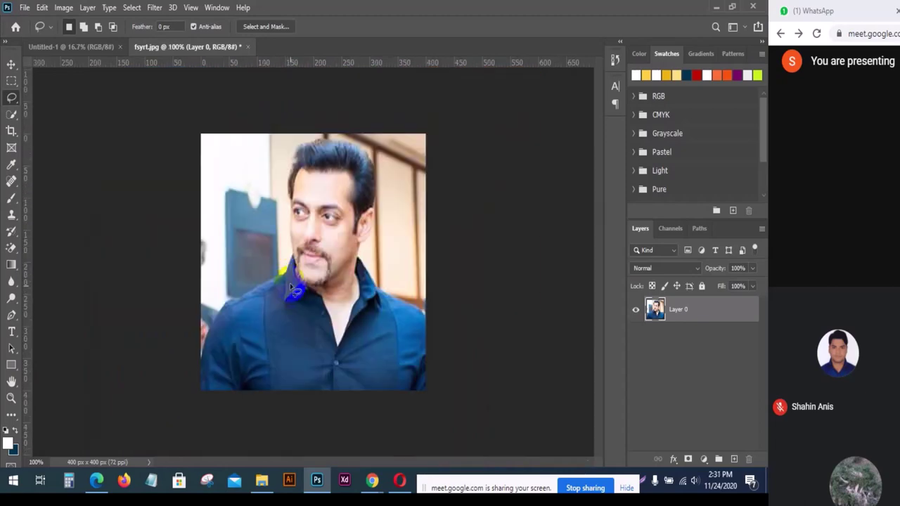
pyautogui.moveTo(202, 359)
pyautogui.mouseDown()
pyautogui.moveTo(358, 131)
pyautogui.moveTo(374, 152)
pyautogui.moveTo(380, 194)
pyautogui.moveTo(374, 239)
pyautogui.mouseUp()
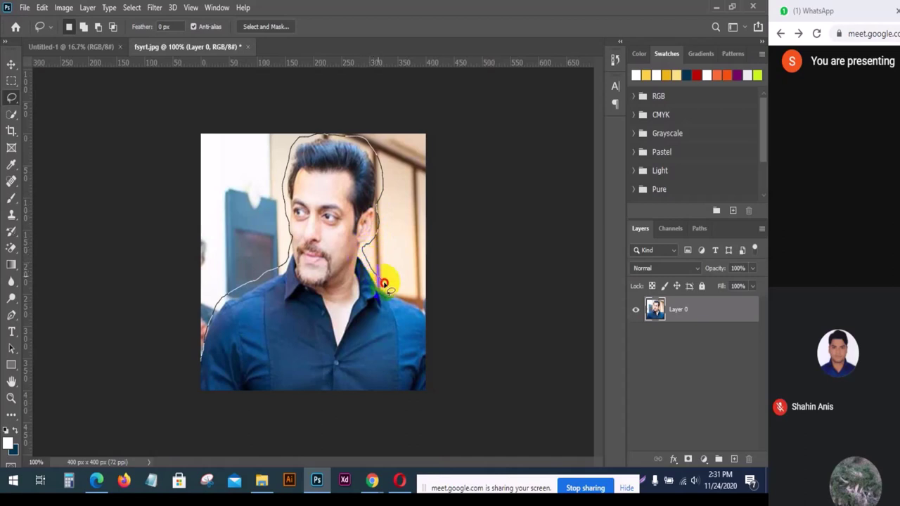
pyautogui.moveTo(385, 283)
pyautogui.mouseDown()
pyautogui.moveTo(404, 297)
pyautogui.moveTo(428, 129)
pyautogui.moveTo(358, 112)
pyautogui.moveTo(275, 132)
pyautogui.moveTo(204, 135)
pyautogui.moveTo(191, 197)
pyautogui.moveTo(201, 358)
pyautogui.moveTo(237, 365)
pyautogui.mouseUp()
# Delete the background around the man, zoom to 200% and clear the selection.
pyautogui.press('Delete')
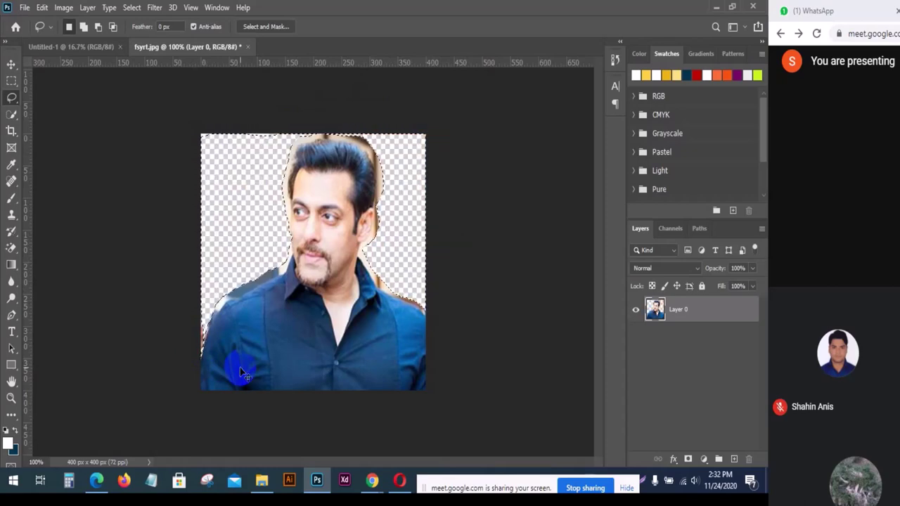
pyautogui.hotkey('ctrl', '+')
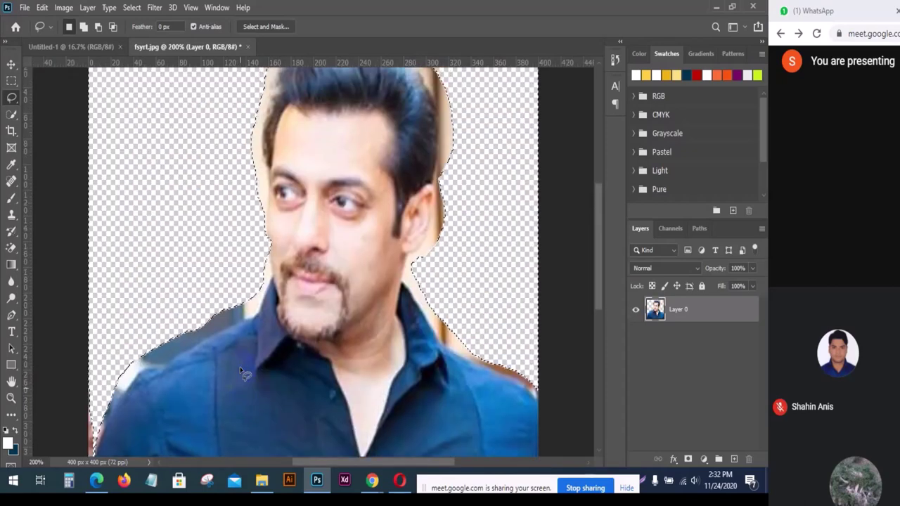
pyautogui.scroll(2, 239, 371)
pyautogui.click(243, 332)
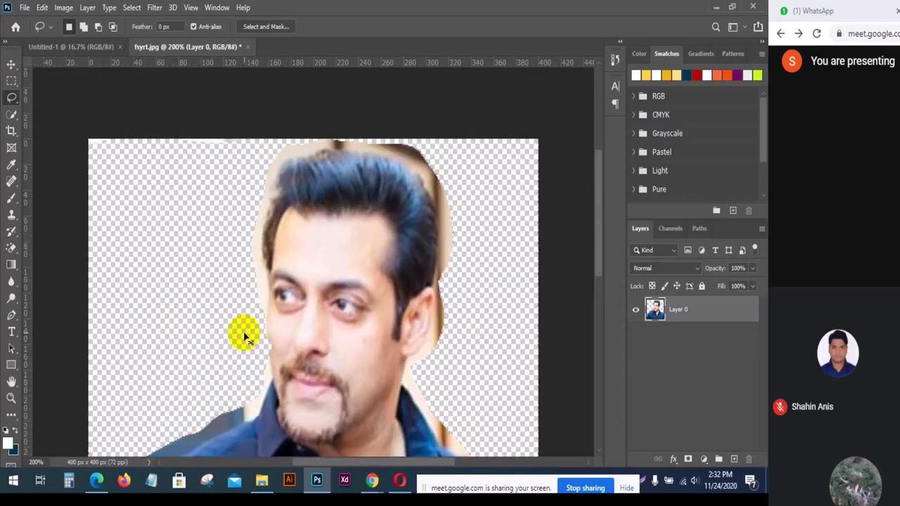
pyautogui.scroll(-2, 245, 337)
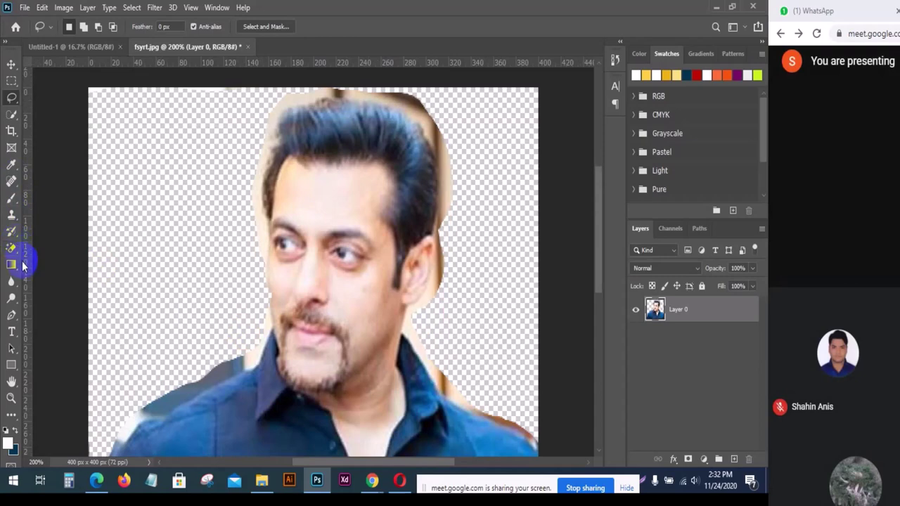
pyautogui.rightClick(14, 250)
# With the standard Eraser, remove the leftover fringe along the shirt edge.
pyautogui.click(48, 244)
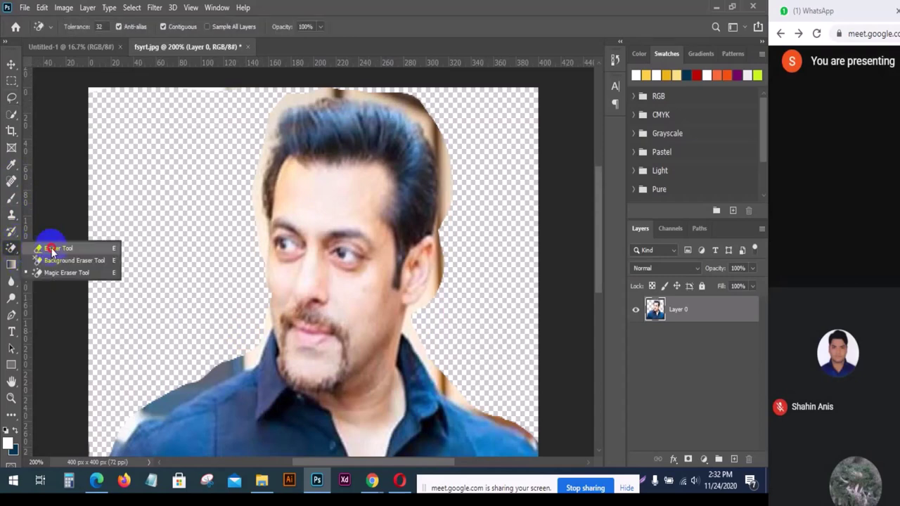
pyautogui.scroll(-1, 222, 313)
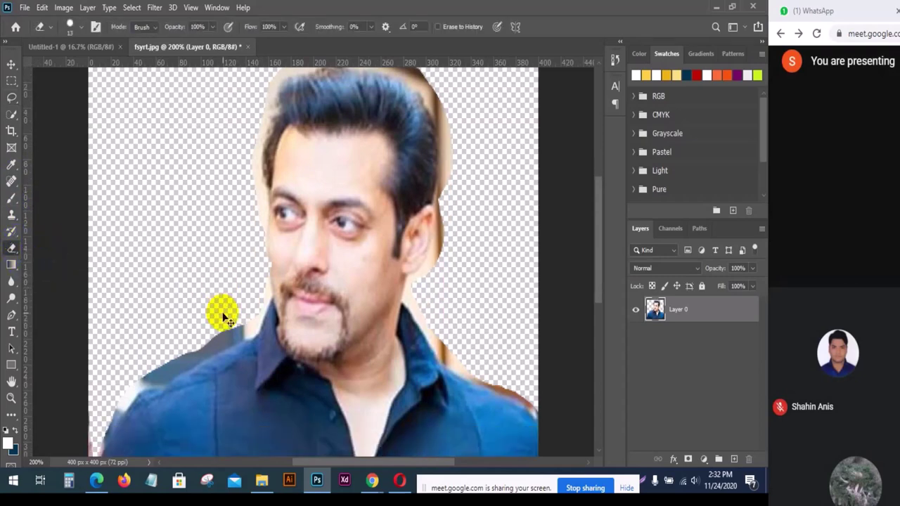
pyautogui.scroll(1, 222, 313)
pyautogui.scroll(-1, 211, 309)
pyautogui.click(166, 332)
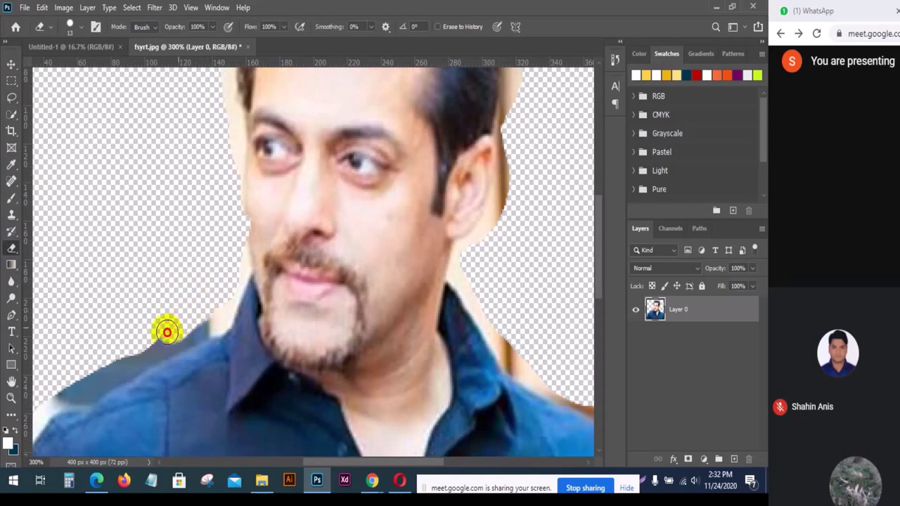
pyautogui.moveTo(166, 331)
pyautogui.mouseDown()
pyautogui.moveTo(126, 331)
pyautogui.moveTo(120, 305)
pyautogui.moveTo(89, 341)
pyautogui.moveTo(190, 261)
pyautogui.moveTo(211, 257)
pyautogui.moveTo(209, 275)
pyautogui.moveTo(190, 284)
pyautogui.mouseUp()
pyautogui.scroll(-1, 126, 331)
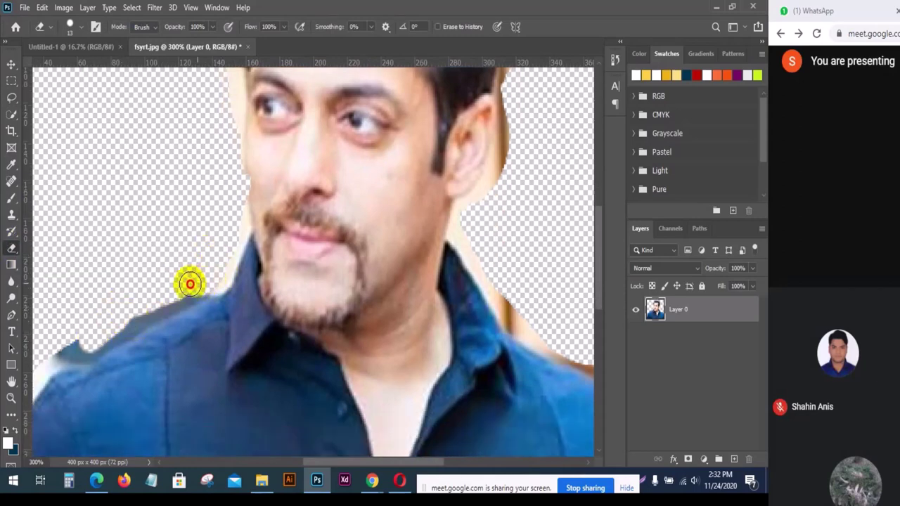
pyautogui.click(317, 481)
pyautogui.moveTo(317, 464); pyautogui.dragTo(283, 464)
pyautogui.moveTo(203, 338)
pyautogui.mouseDown()
pyautogui.moveTo(213, 336)
pyautogui.moveTo(169, 372)
pyautogui.mouseUp()
pyautogui.scroll(-3, 171, 362)
pyautogui.moveTo(165, 341)
pyautogui.mouseDown()
pyautogui.moveTo(147, 377)
pyautogui.moveTo(142, 291)
pyautogui.moveTo(120, 324)
pyautogui.moveTo(124, 287)
pyautogui.moveTo(113, 377)
pyautogui.moveTo(112, 329)
pyautogui.moveTo(128, 304)
pyautogui.moveTo(115, 334)
pyautogui.moveTo(127, 309)
pyautogui.moveTo(114, 367)
pyautogui.mouseUp()
pyautogui.scroll(-4, 147, 342)
pyautogui.scroll(3, 90, 297)
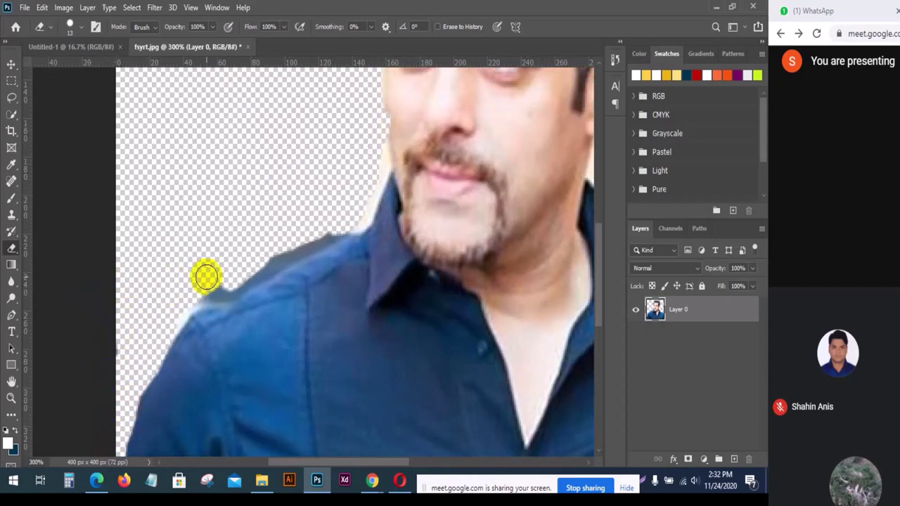
# Erase the leftover background along the left shoulder edge.
pyautogui.moveTo(270, 251)
pyautogui.mouseDown()
pyautogui.moveTo(235, 283)
pyautogui.moveTo(193, 289)
pyautogui.moveTo(151, 344)
pyautogui.mouseUp()
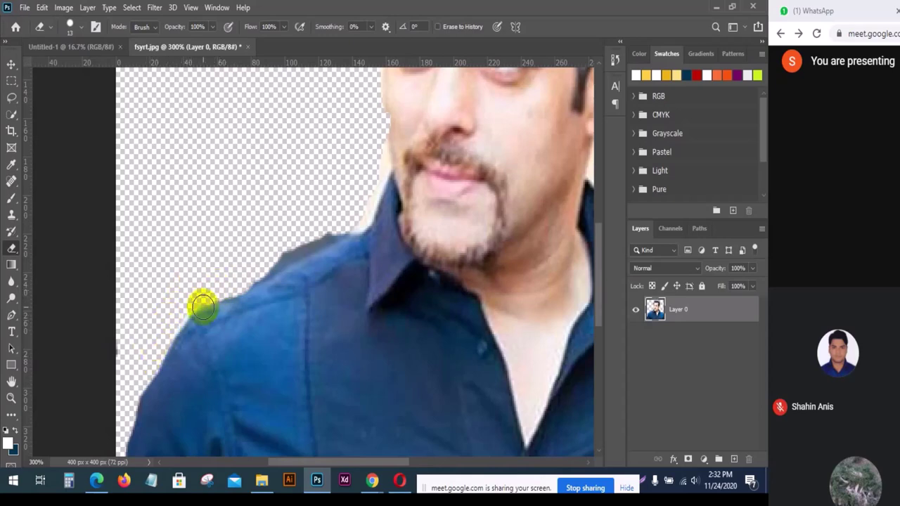
pyautogui.scroll(2, 211, 296)
pyautogui.moveTo(317, 267); pyautogui.dragTo(225, 326)
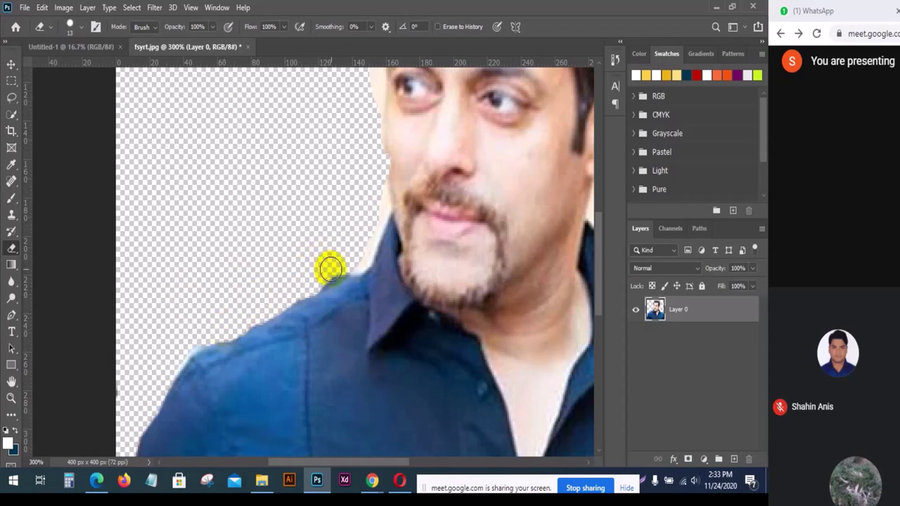
pyautogui.moveTo(331, 271)
pyautogui.mouseDown()
pyautogui.moveTo(361, 243)
pyautogui.moveTo(354, 265)
pyautogui.moveTo(320, 274)
pyautogui.mouseUp()
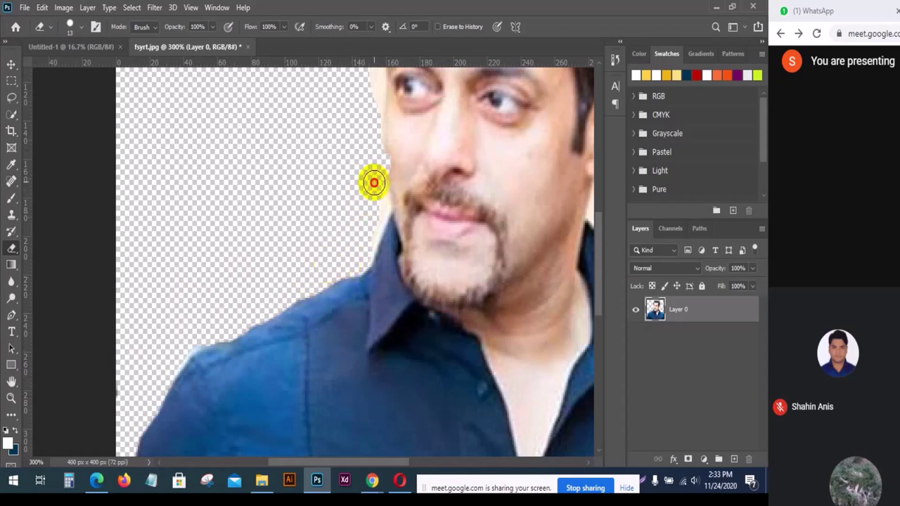
# Erase the pale fringe along the cheek edge below the eye.
pyautogui.moveTo(373, 183)
pyautogui.mouseDown()
pyautogui.moveTo(372, 227)
pyautogui.moveTo(352, 261)
pyautogui.mouseUp()
pyautogui.scroll(5, 355, 261)
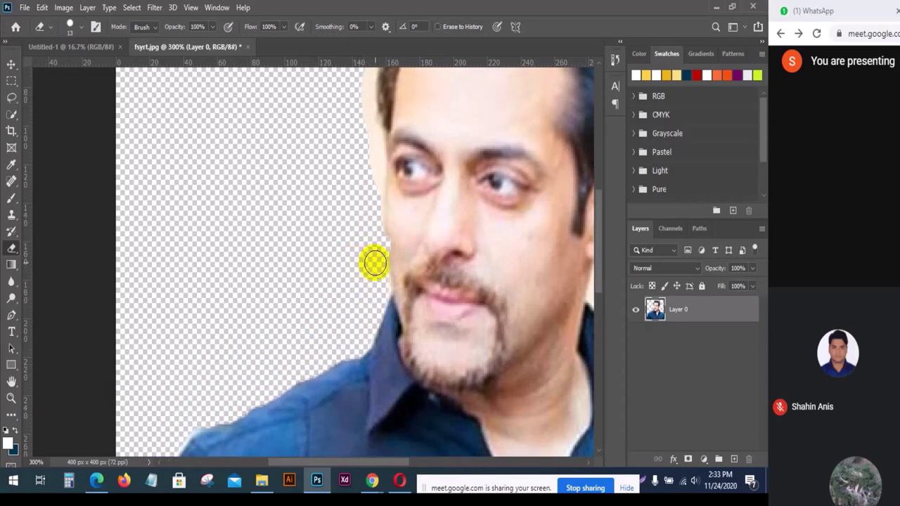
pyautogui.scroll(3, 338, 241)
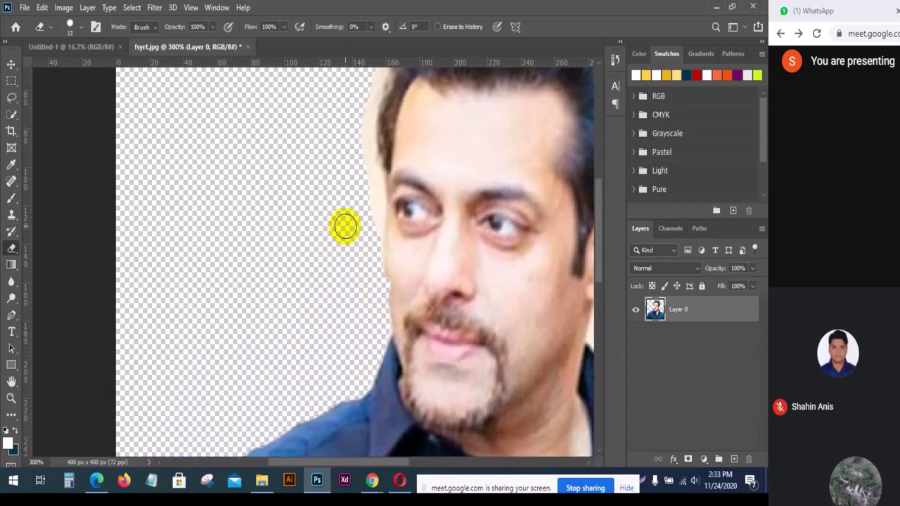
pyautogui.moveTo(363, 189)
pyautogui.mouseDown()
pyautogui.moveTo(375, 260)
pyautogui.moveTo(370, 289)
pyautogui.mouseUp()
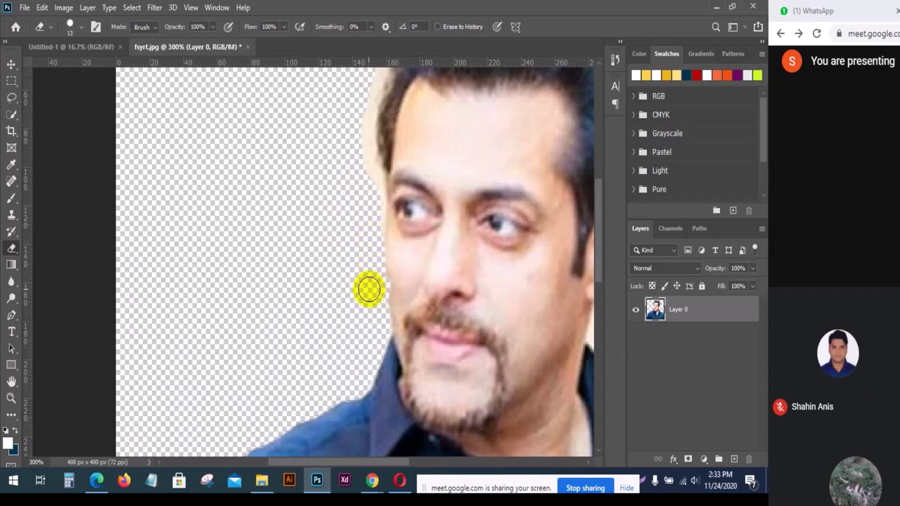
pyautogui.scroll(3, 370, 289)
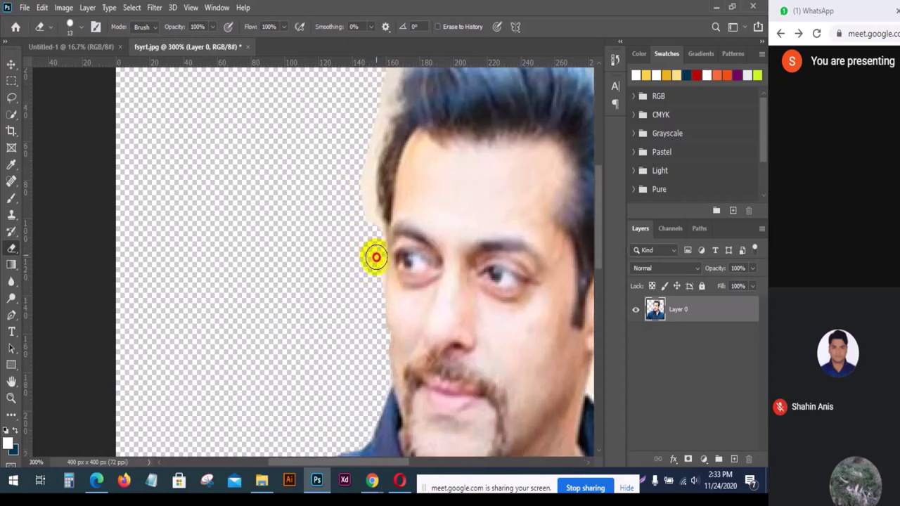
pyautogui.moveTo(376, 257); pyautogui.dragTo(377, 356)
pyautogui.scroll(6, 377, 356)
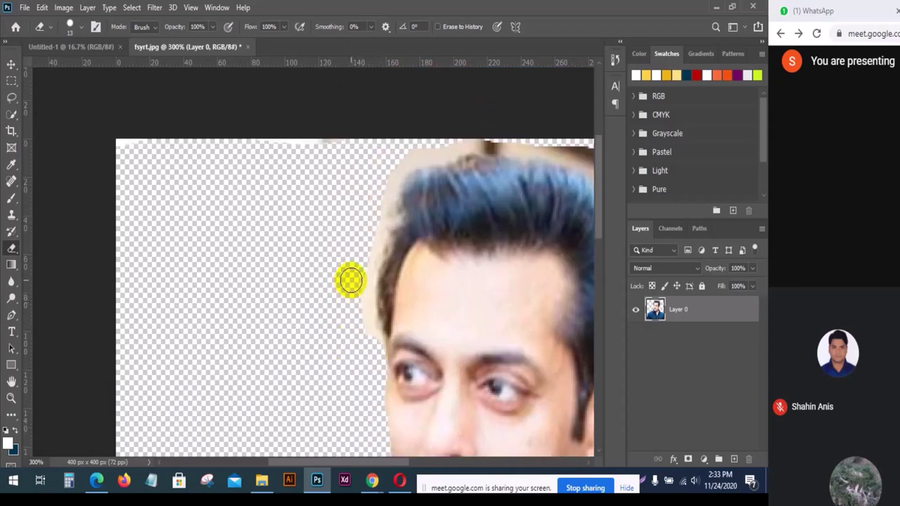
pyautogui.moveTo(353, 270); pyautogui.dragTo(370, 359)
pyautogui.scroll(2, 358, 322)
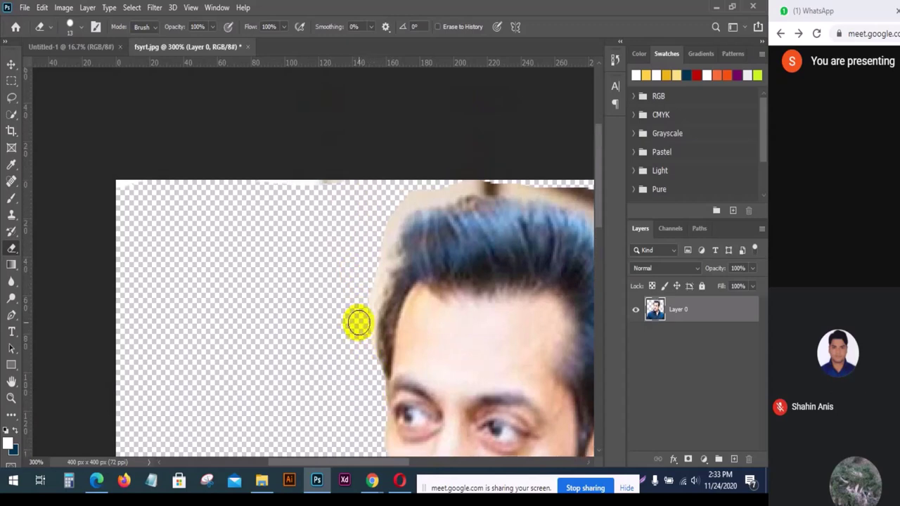
# Clean up the leftover edges along the top and sides of the hair.
pyautogui.moveTo(375, 213); pyautogui.dragTo(385, 228)
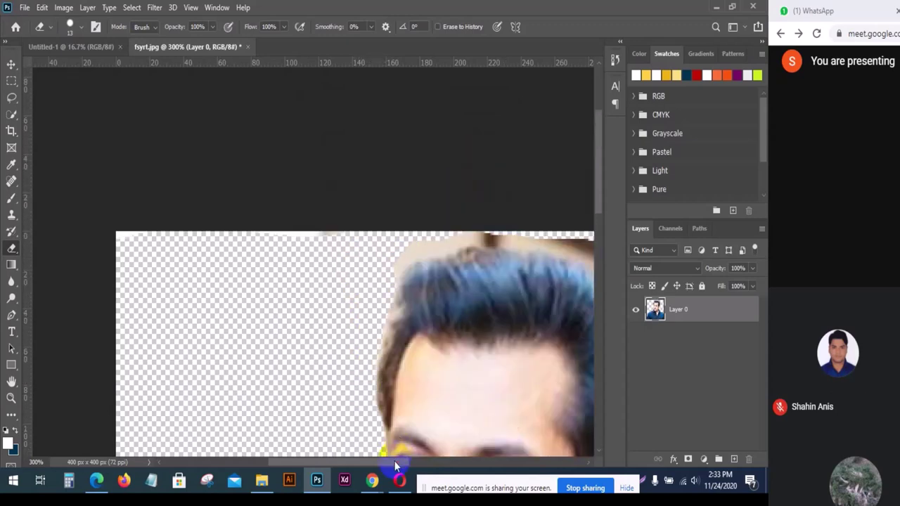
pyautogui.moveTo(393, 461); pyautogui.dragTo(429, 464)
pyautogui.moveTo(470, 244)
pyautogui.mouseDown()
pyautogui.moveTo(474, 251)
pyautogui.moveTo(443, 237)
pyautogui.moveTo(512, 331)
pyautogui.mouseUp()
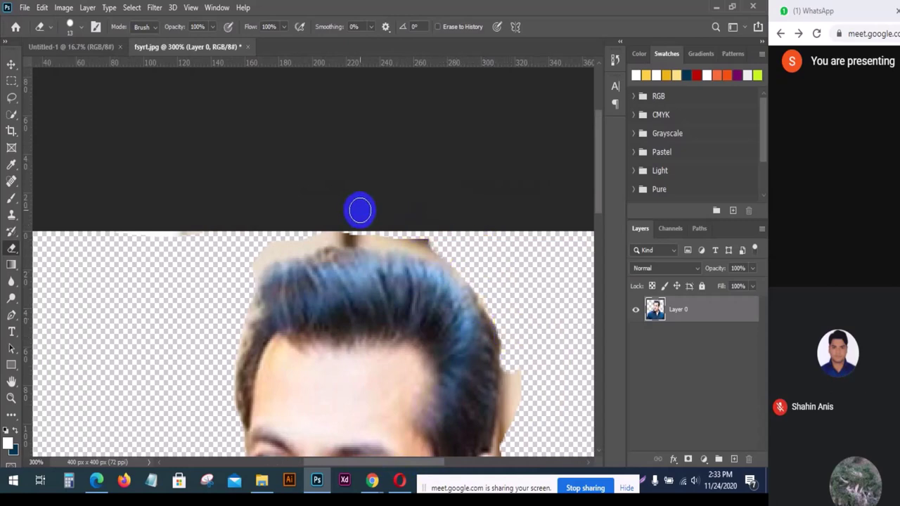
pyautogui.moveTo(333, 225)
pyautogui.mouseDown()
pyautogui.moveTo(260, 255)
pyautogui.moveTo(245, 285)
pyautogui.mouseUp()
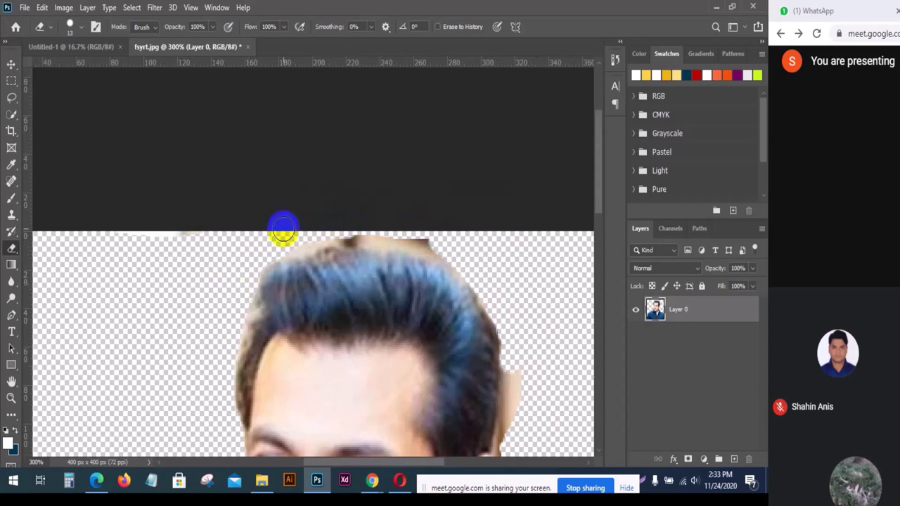
pyautogui.moveTo(353, 228)
pyautogui.mouseDown()
pyautogui.moveTo(443, 253)
pyautogui.moveTo(482, 284)
pyautogui.moveTo(460, 261)
pyautogui.moveTo(528, 313)
pyautogui.moveTo(490, 296)
pyautogui.moveTo(507, 342)
pyautogui.moveTo(500, 370)
pyautogui.moveTo(510, 310)
pyautogui.mouseUp()
# Erase the fringe along the neck's right edge and the shoulder to the image edge.
pyautogui.scroll(-4, 490, 296)
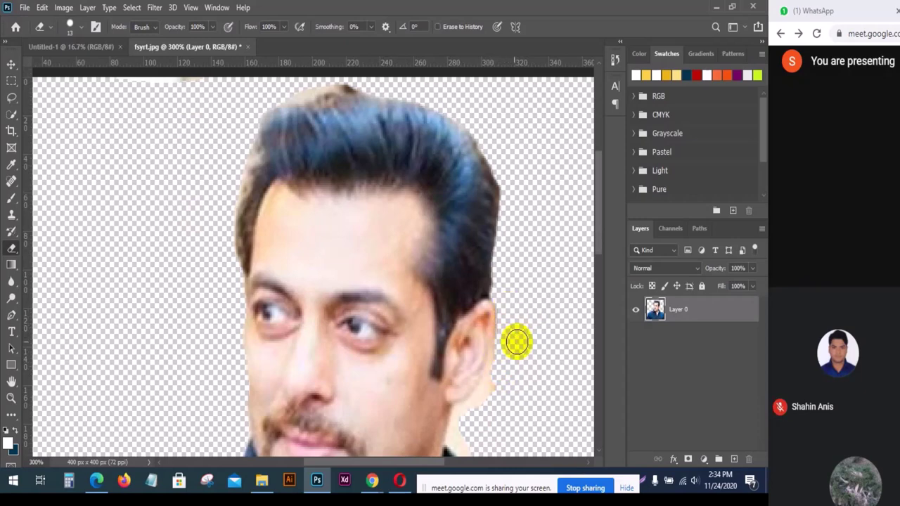
pyautogui.scroll(-1, 516, 342)
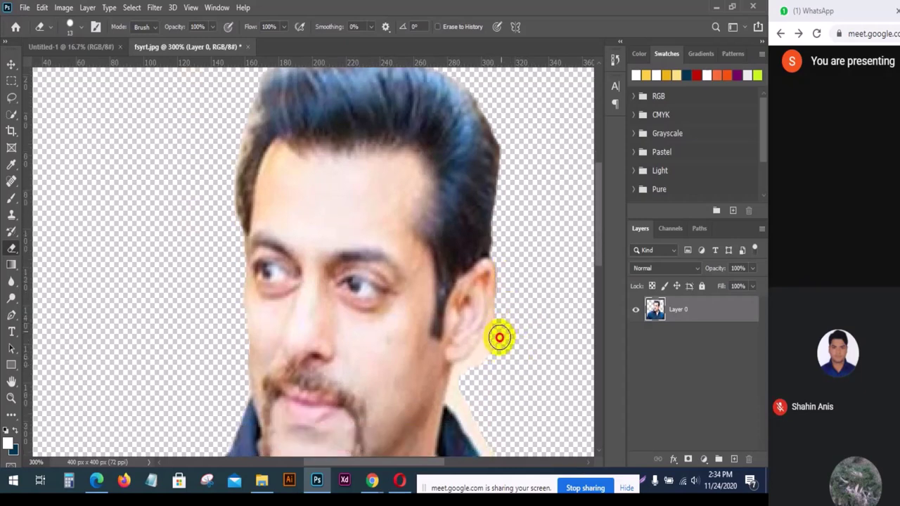
pyautogui.scroll(-1, 493, 322)
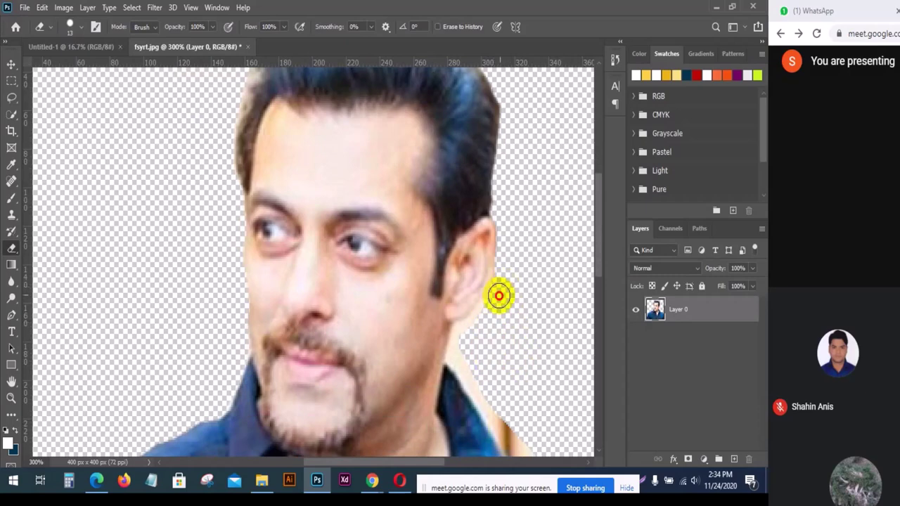
pyautogui.moveTo(484, 315); pyautogui.dragTo(460, 340)
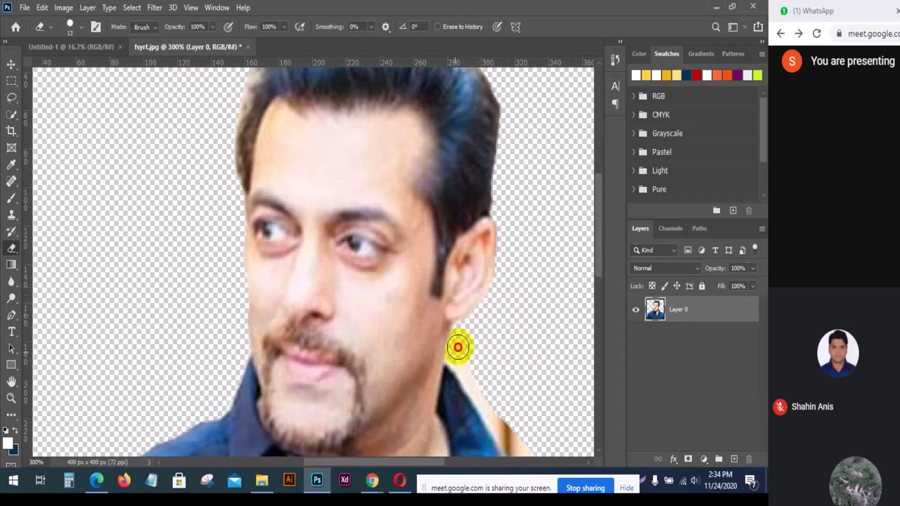
pyautogui.scroll(-1, 458, 345)
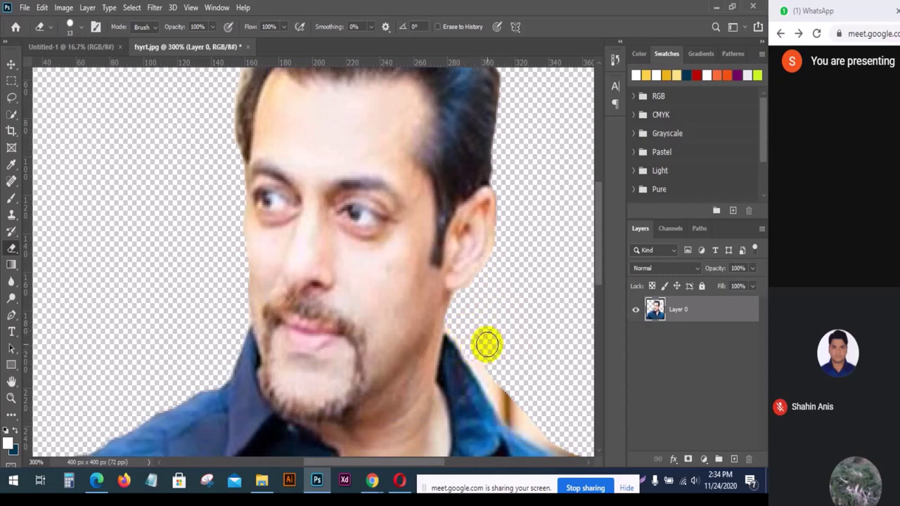
pyautogui.scroll(-1, 487, 344)
pyautogui.moveTo(479, 316); pyautogui.dragTo(499, 342)
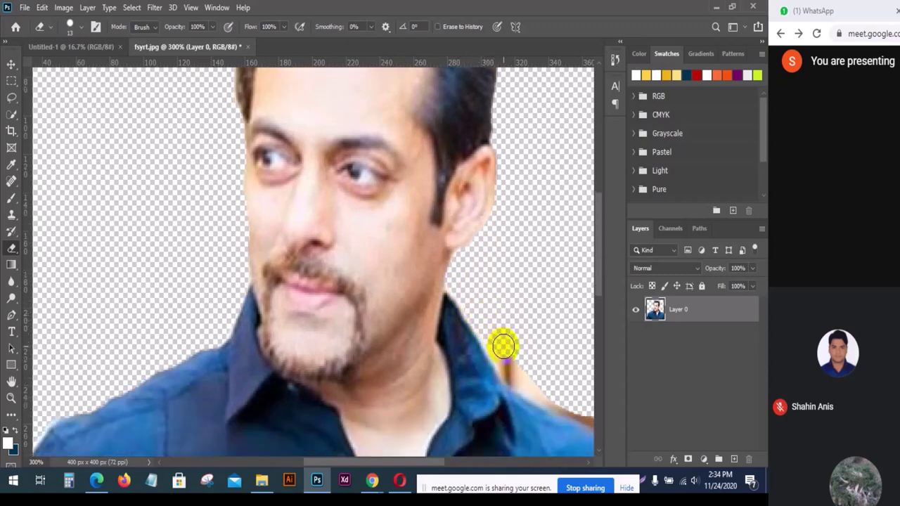
pyautogui.scroll(-1, 503, 345)
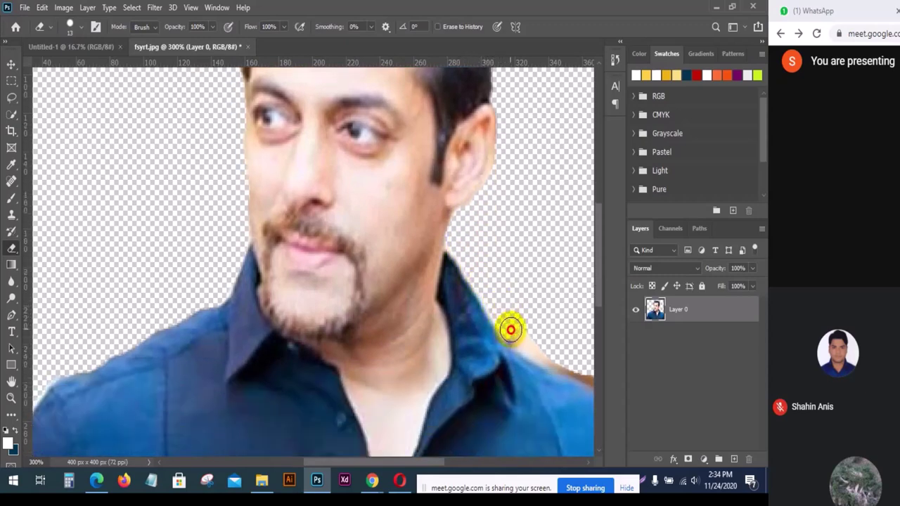
pyautogui.scroll(-1, 518, 317)
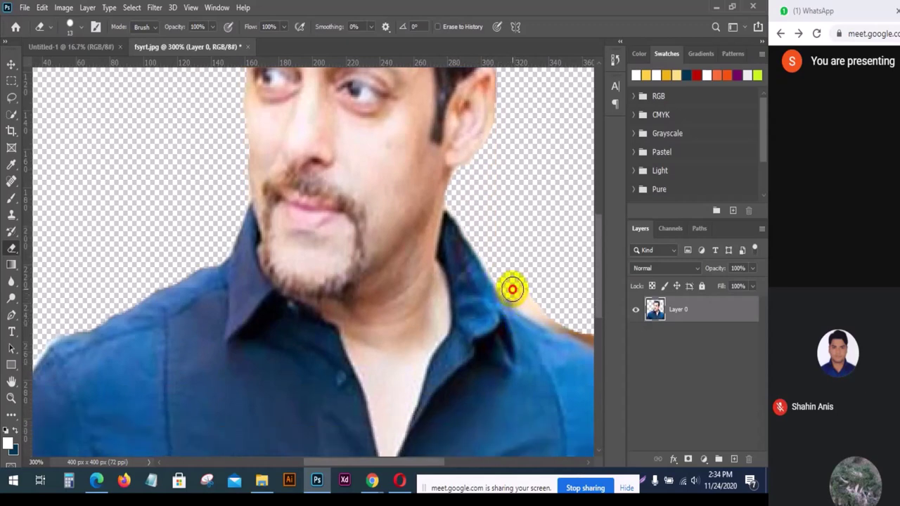
pyautogui.moveTo(512, 289); pyautogui.dragTo(595, 328)
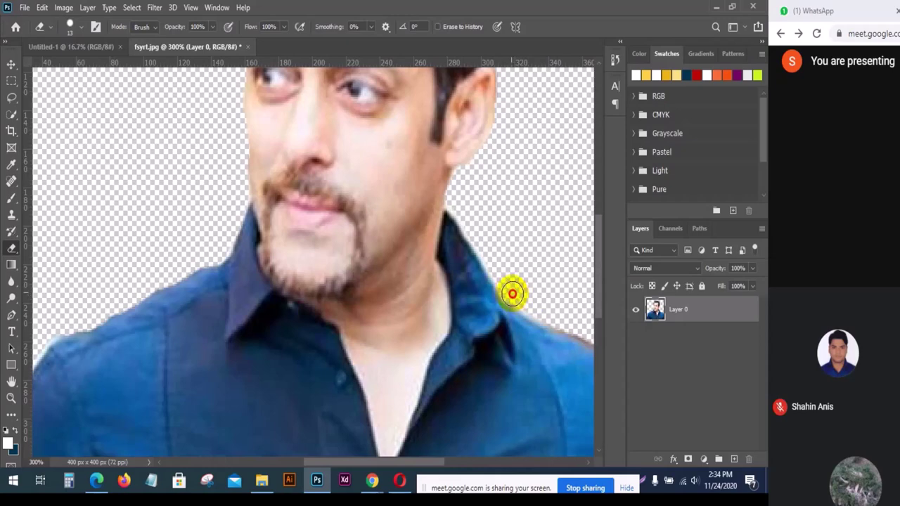
pyautogui.moveTo(512, 293); pyautogui.dragTo(583, 332)
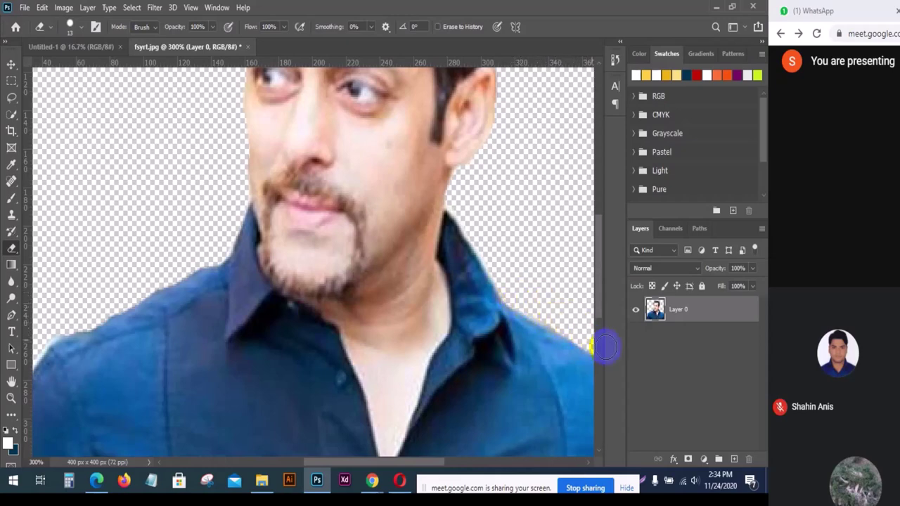
# Erase background beside both hair edges and the stray tuft above the head.
pyautogui.scroll(5, 534, 313)
pyautogui.scroll(3, 538, 310)
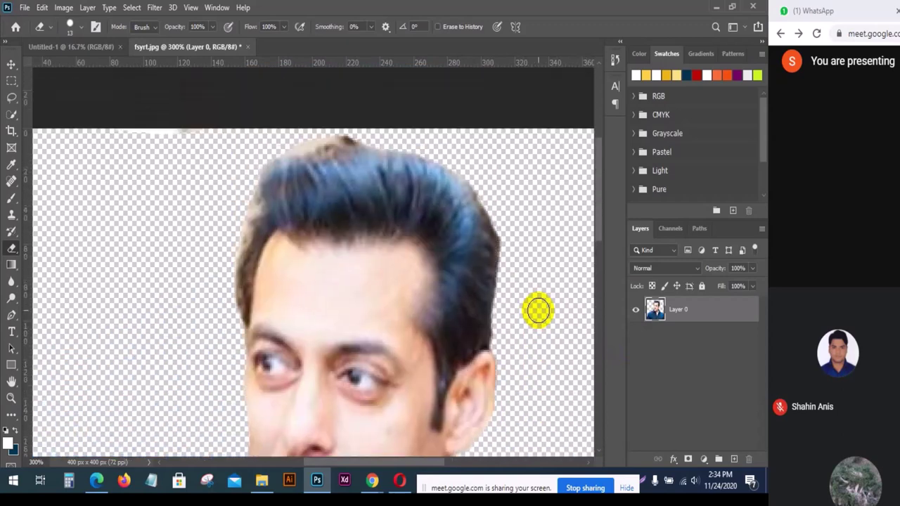
pyautogui.click(241, 207)
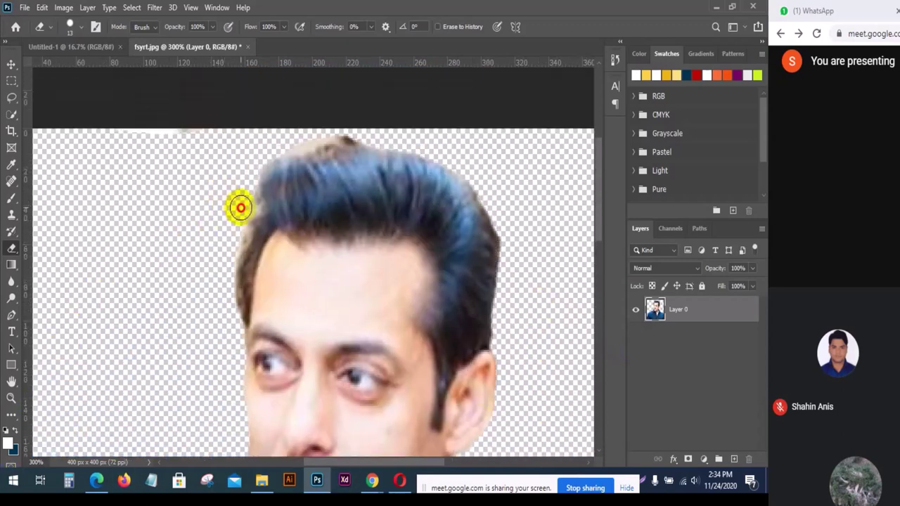
pyautogui.moveTo(245, 207); pyautogui.dragTo(221, 251)
pyautogui.scroll(1, 241, 180)
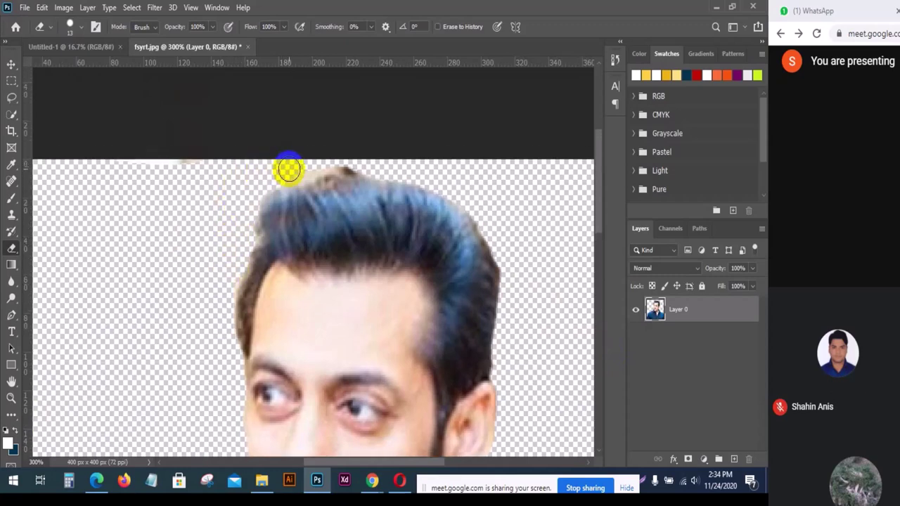
pyautogui.moveTo(307, 173)
pyautogui.mouseDown()
pyautogui.moveTo(359, 165)
pyautogui.moveTo(321, 169)
pyautogui.mouseUp()
pyautogui.scroll(-1, 317, 172)
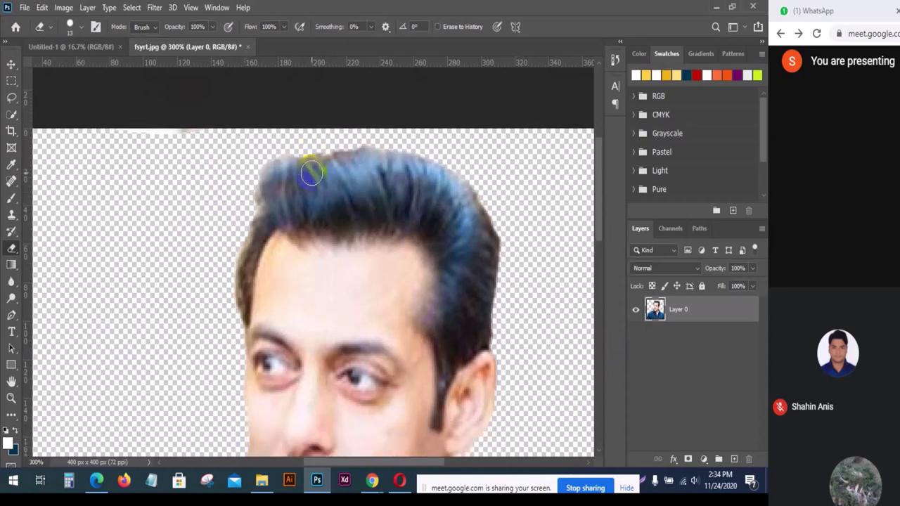
pyautogui.moveTo(485, 194); pyautogui.dragTo(498, 220)
pyautogui.hotkey('ctrl', '-')
pyautogui.scroll(-5, 422, 260)
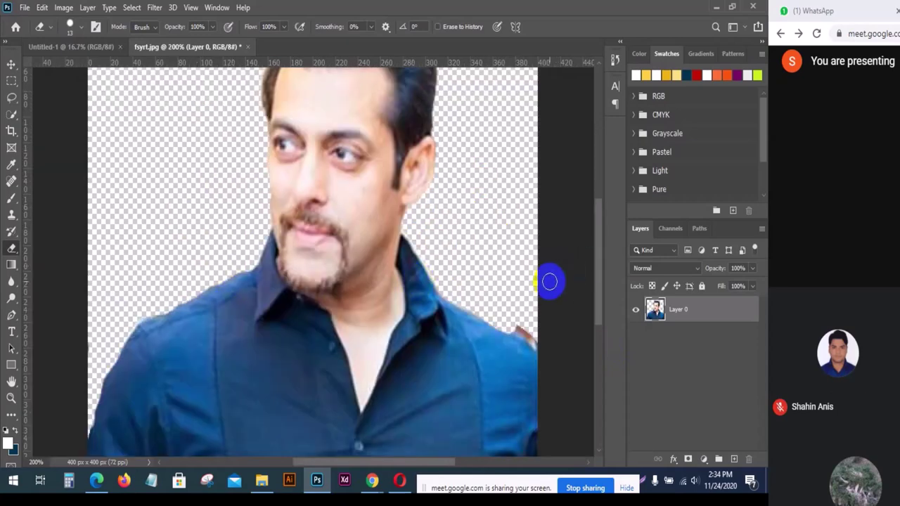
# Erase the stray reddish bits at the right shoulder edge.
pyautogui.moveTo(513, 315)
pyautogui.mouseDown()
pyautogui.moveTo(507, 320)
pyautogui.moveTo(539, 344)
pyautogui.mouseUp()
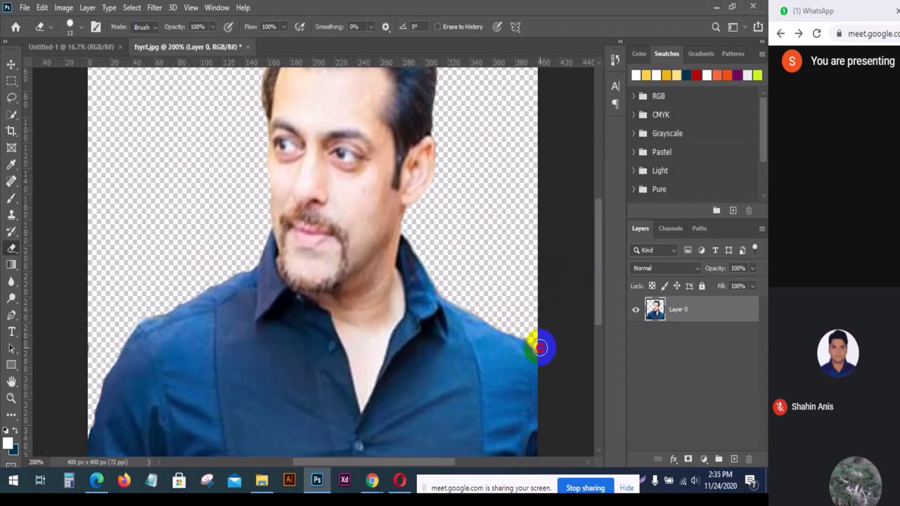
pyautogui.moveTo(530, 337); pyautogui.dragTo(486, 311)
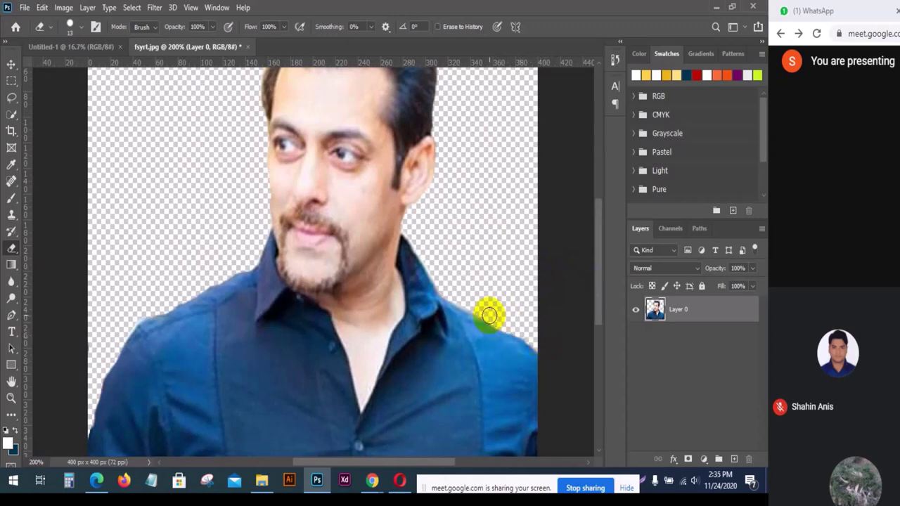
pyautogui.scroll(-2, 488, 307)
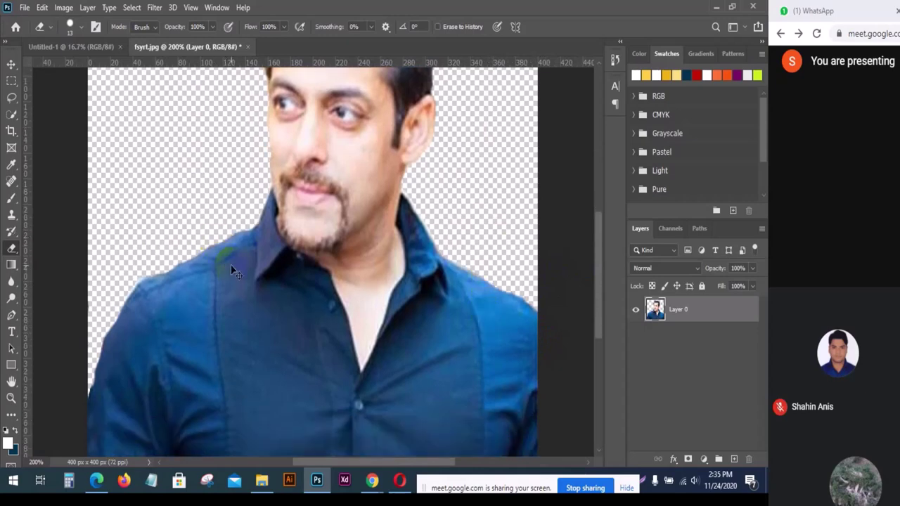
pyautogui.scroll(2, 231, 265)
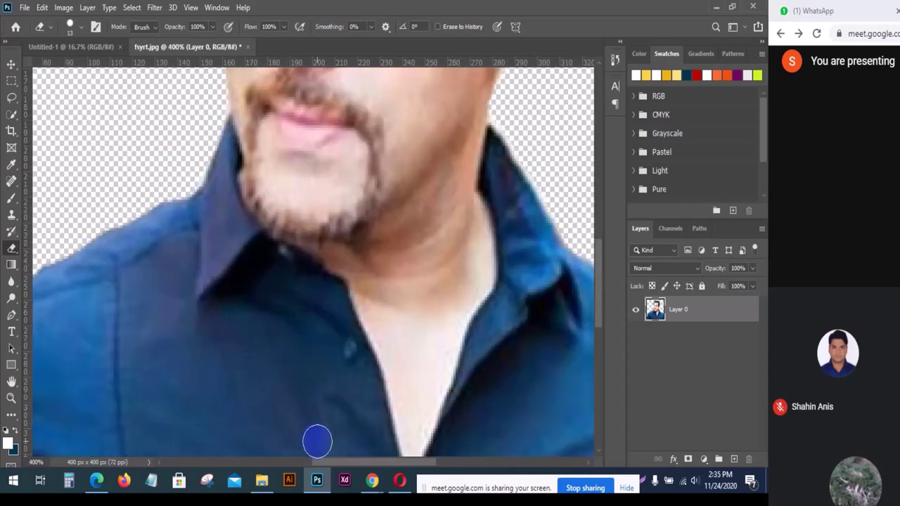
pyautogui.moveTo(326, 459); pyautogui.dragTo(246, 460)
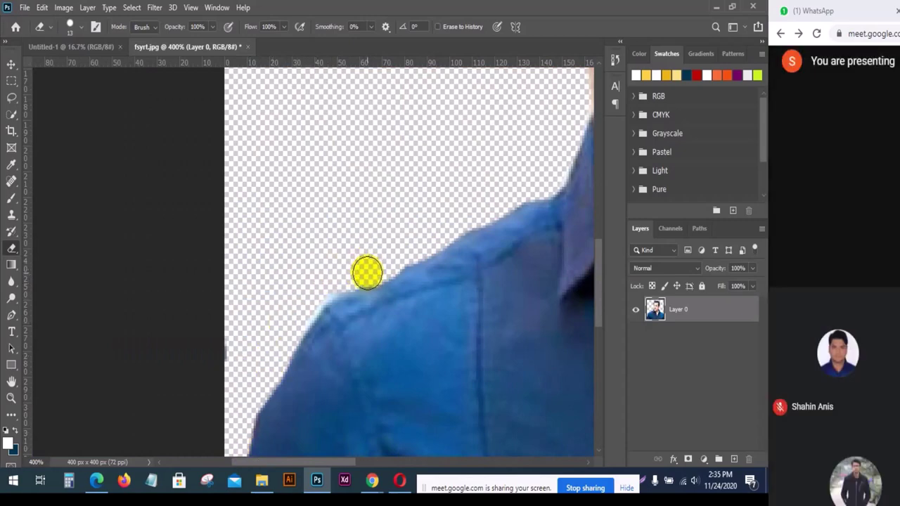
# Erase the fringe along the left shoulder edge and zoom out to 66.7% to check the cut-out.
pyautogui.moveTo(366, 276); pyautogui.dragTo(323, 277)
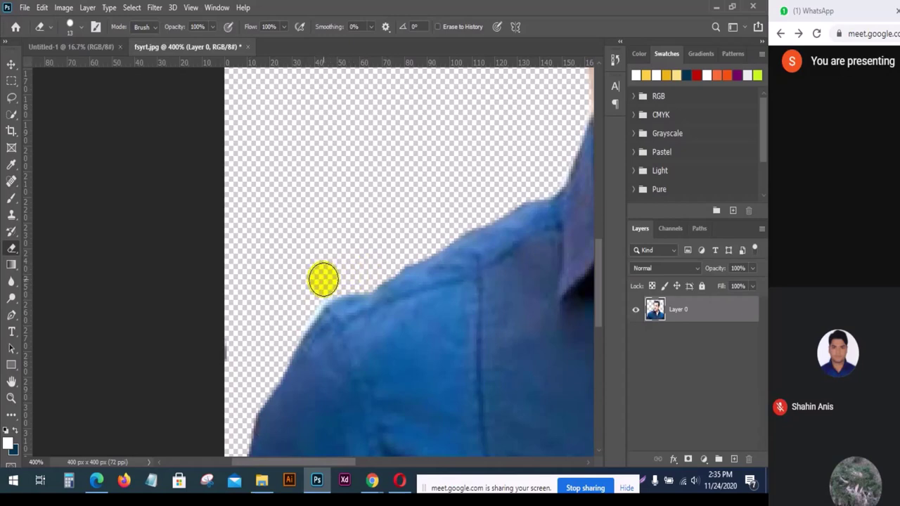
pyautogui.scroll(1, 345, 272)
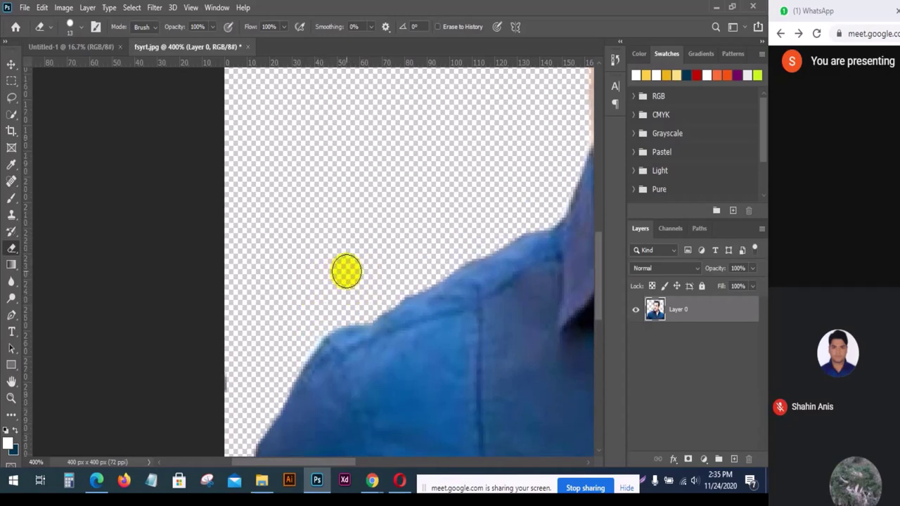
pyautogui.scroll(-2, 346, 271)
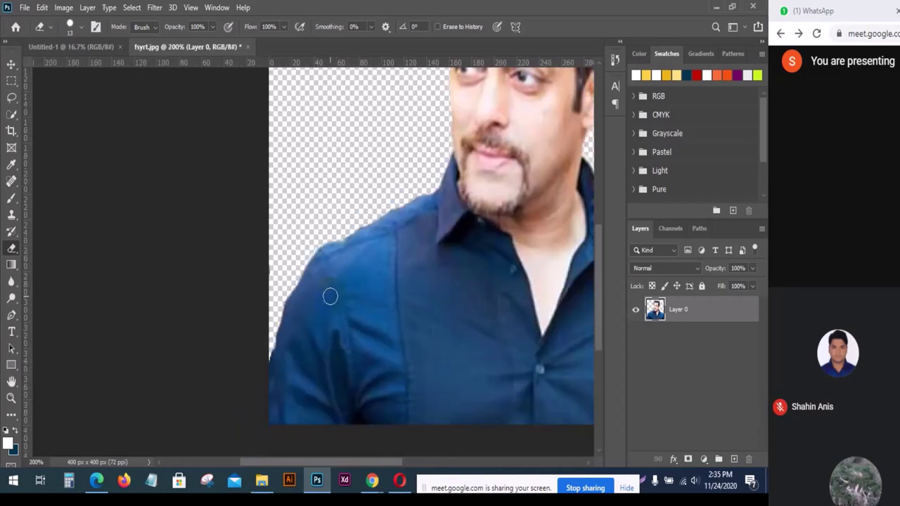
pyautogui.scroll(-1, 330, 296)
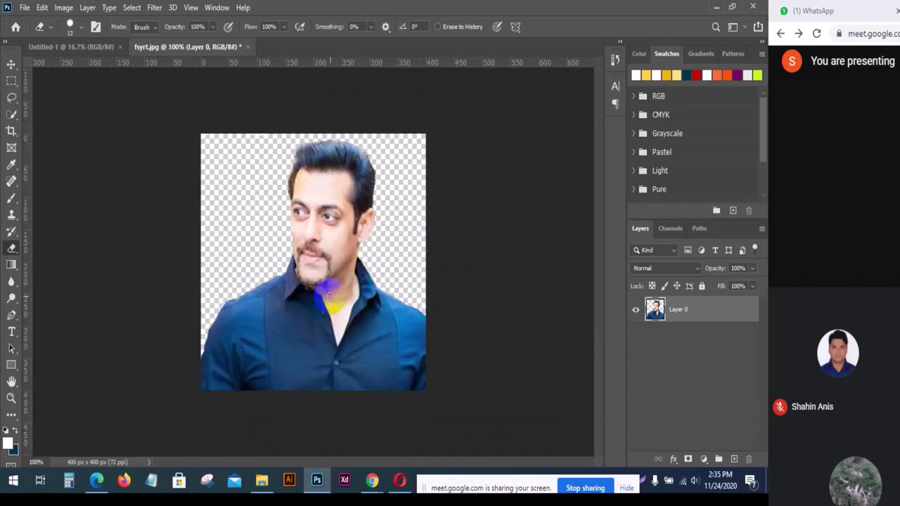
pyautogui.scroll(1, 333, 303)
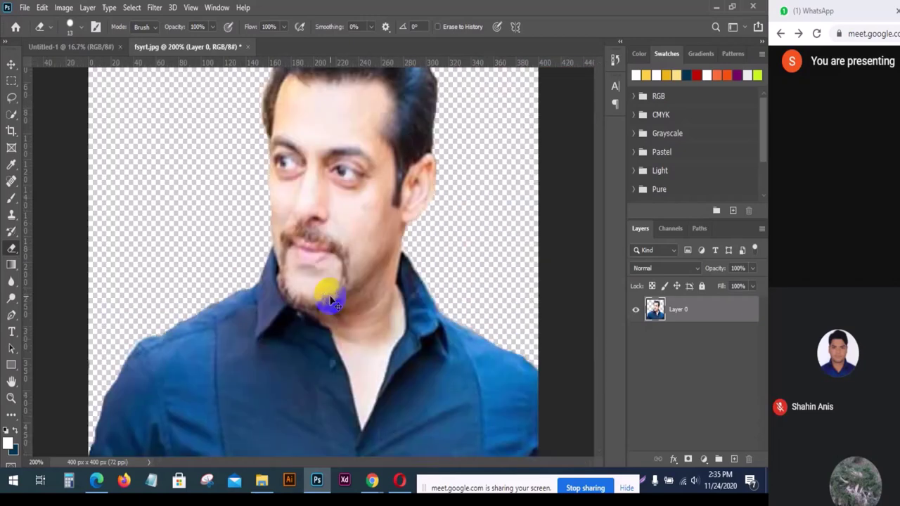
pyautogui.scroll(-1, 329, 296)
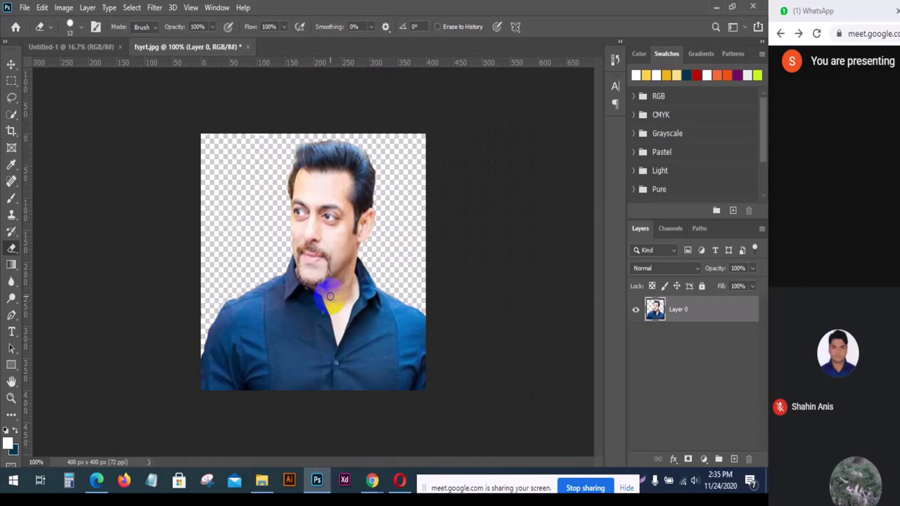
pyautogui.scroll(1, 334, 302)
pyautogui.scroll(-1, 333, 302)
pyautogui.scroll(-1, 334, 303)
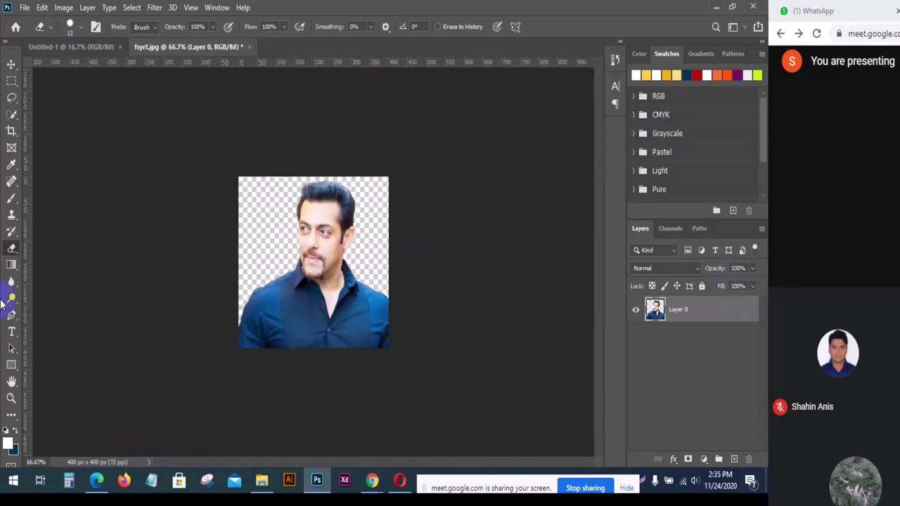
# Add a new empty layer and set the foreground colour to red.
pyautogui.click(734, 459)
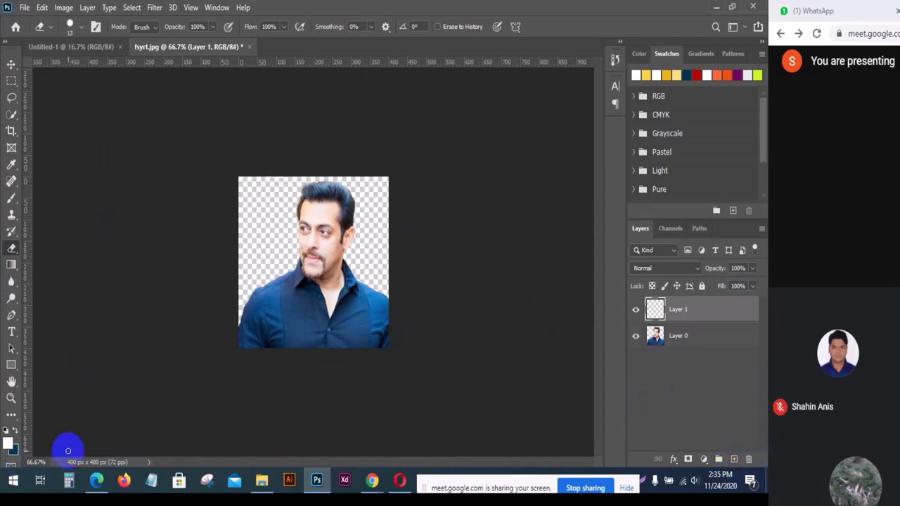
pyautogui.click(15, 444)
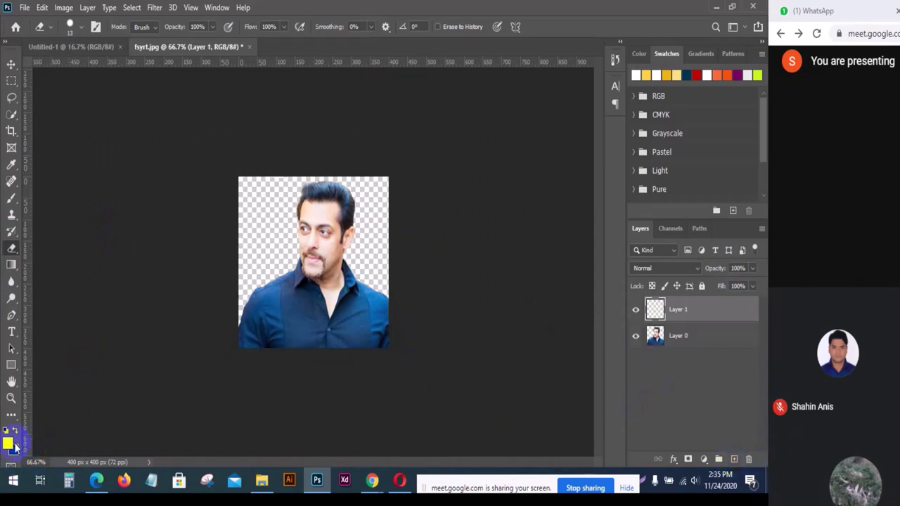
pyautogui.click(8, 443)
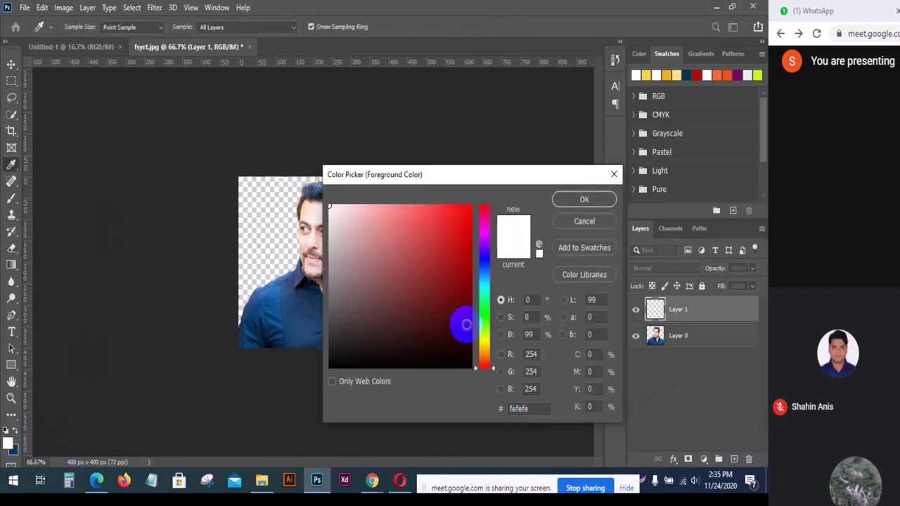
pyautogui.click(447, 214)
pyautogui.click(562, 199)
# Fill Layer 1 with red and move the portrait Layer 0 above it.
pyautogui.press('e')
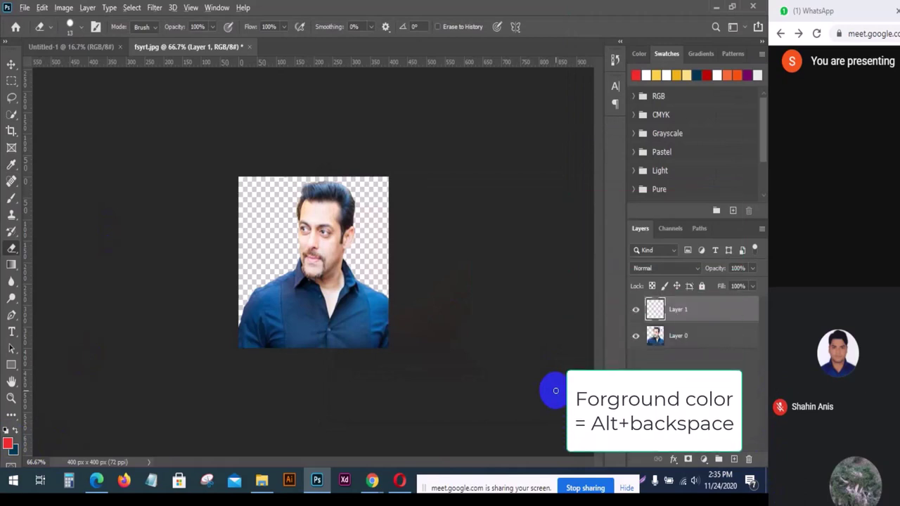
pyautogui.hotkey('alt', 'BackSpace')
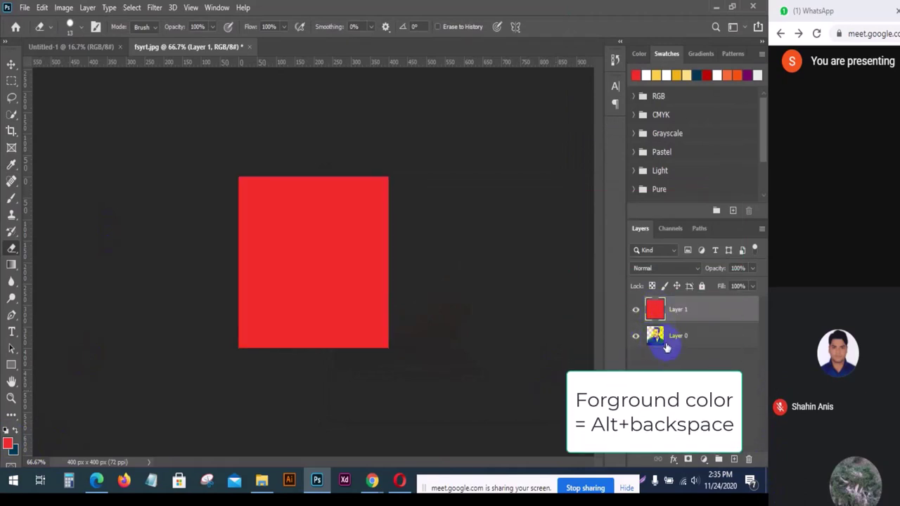
pyautogui.moveTo(665, 336); pyautogui.dragTo(660, 309)
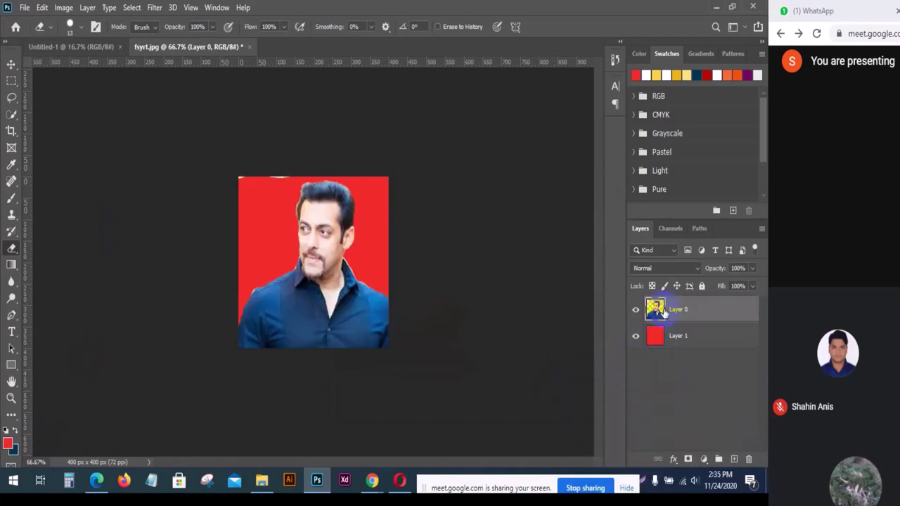
# Zoom in and erase the white fringe along the photo's top edge.
pyautogui.hotkey('ctrl', '+')
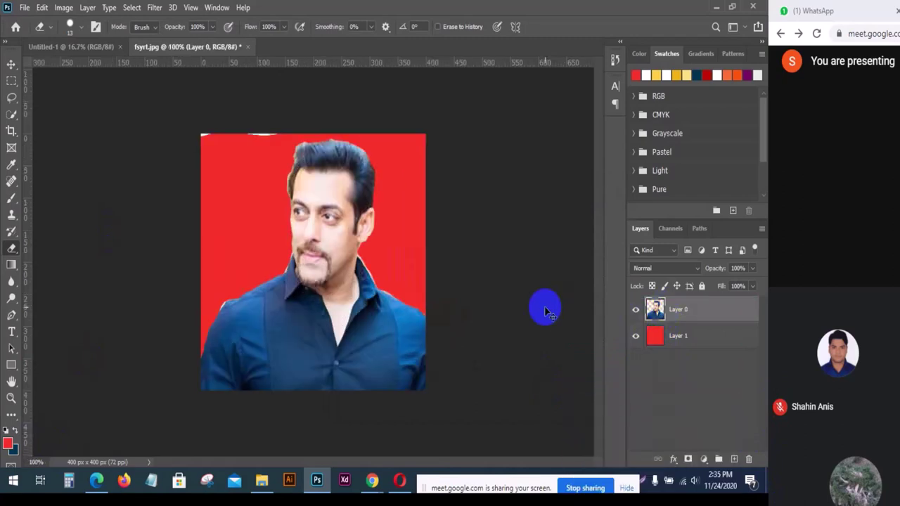
pyautogui.hotkey('ctrl', '+')
pyautogui.scroll(3, 300, 140)
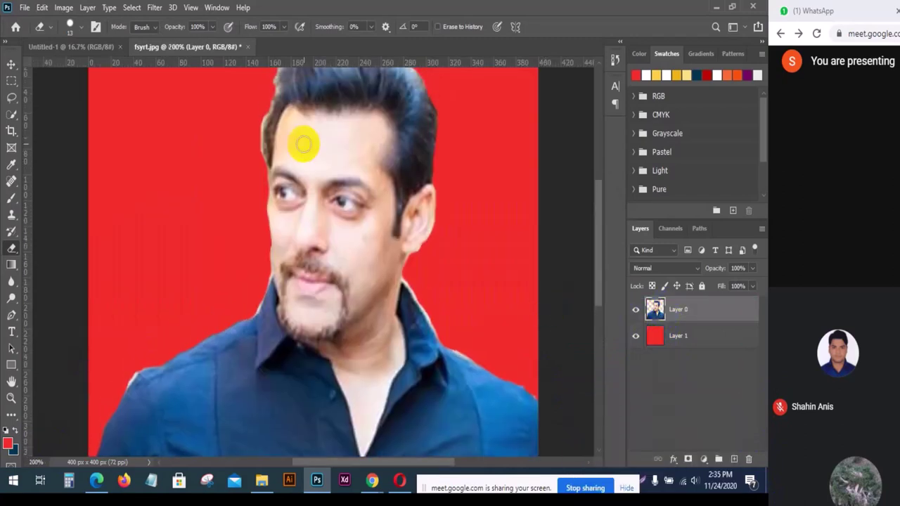
pyautogui.moveTo(247, 104)
pyautogui.mouseDown()
pyautogui.moveTo(82, 105)
pyautogui.moveTo(92, 106)
pyautogui.mouseUp()
# Erase the leftover background pixels along the right neck edge.
pyautogui.scroll(-4, 520, 190)
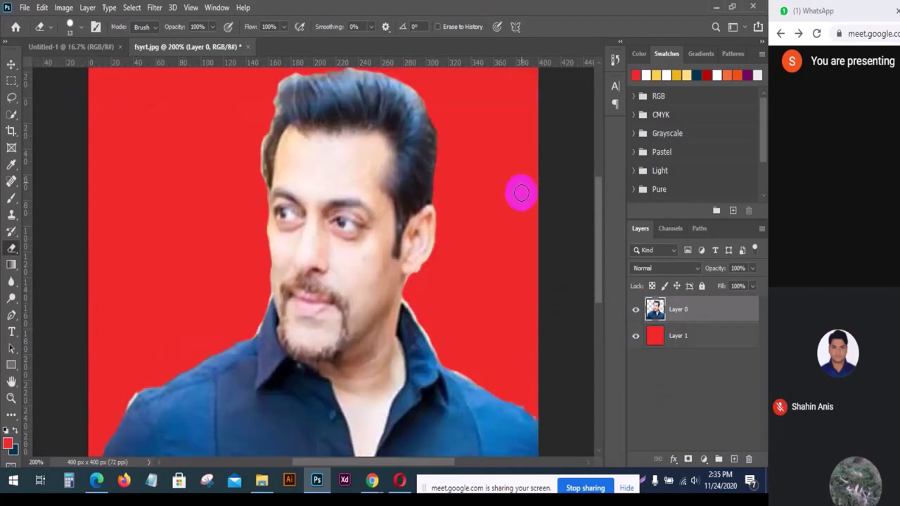
pyautogui.scroll(3, 527, 204)
pyautogui.scroll(-2, 477, 197)
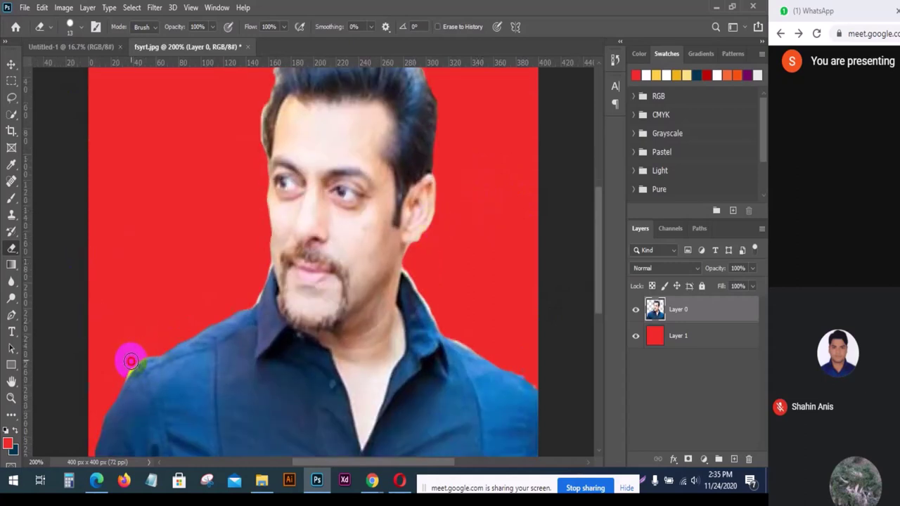
pyautogui.scroll(-2, 102, 362)
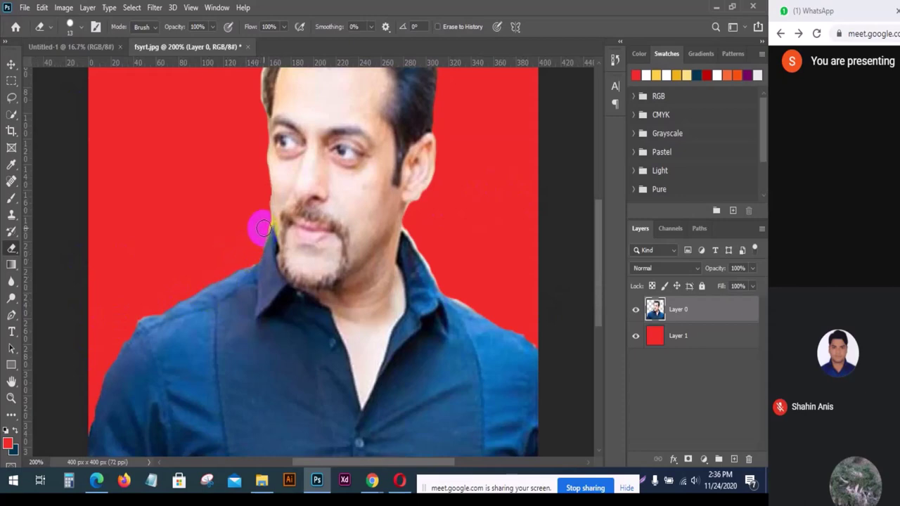
pyautogui.scroll(-1, 382, 275)
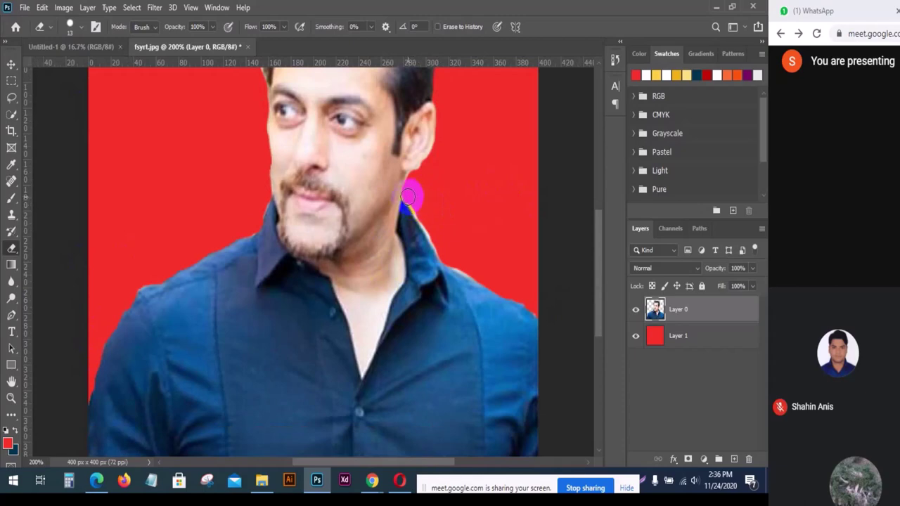
pyautogui.moveTo(416, 206); pyautogui.dragTo(420, 220)
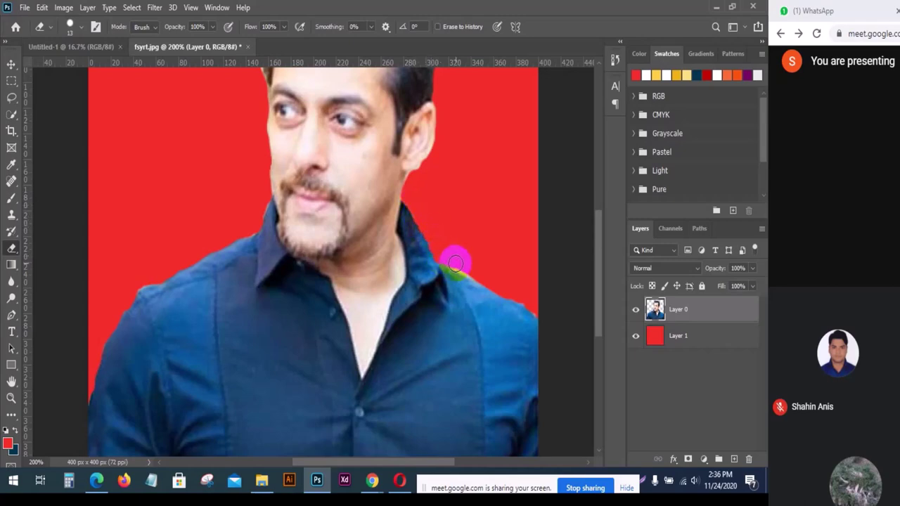
pyautogui.scroll(2, 452, 257)
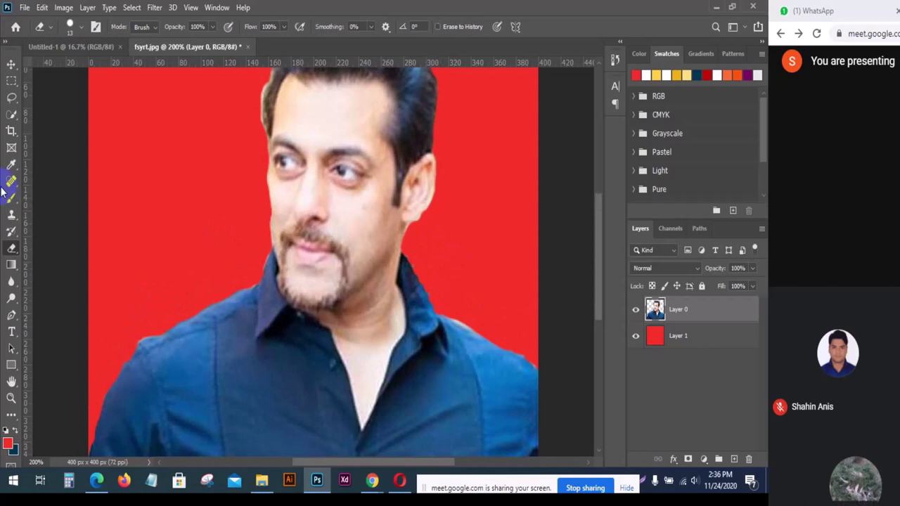
# Select the Blur Tool, enlarge its brush, and zoom to 300% on the portrait.
pyautogui.click(11, 282)
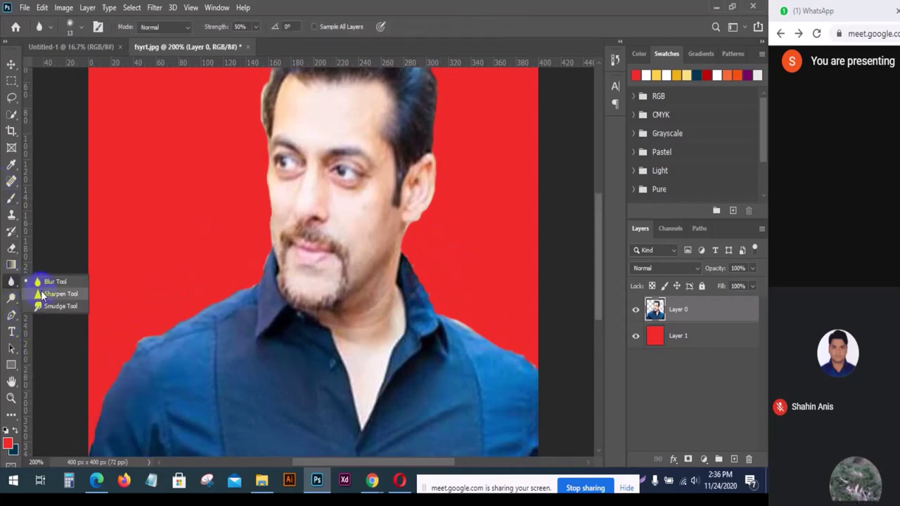
pyautogui.click(49, 281)
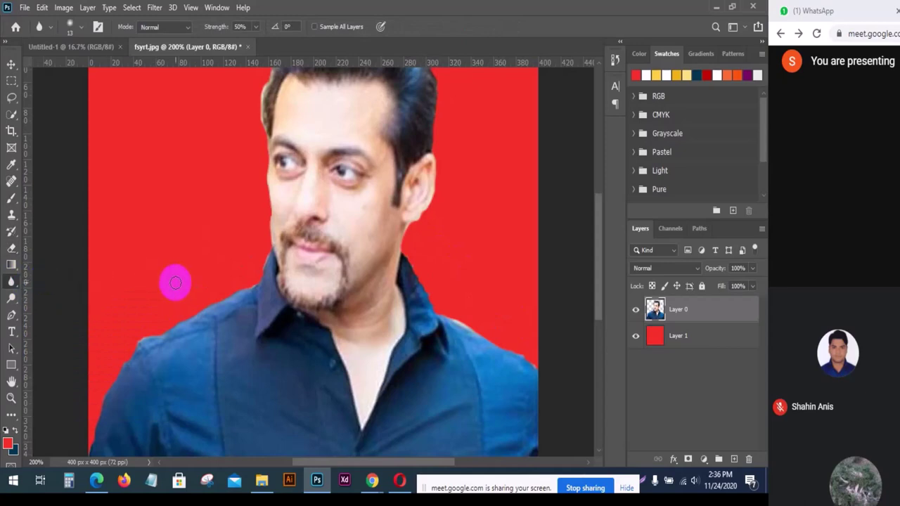
pyautogui.press(']')
pyautogui.press(']')
pyautogui.hotkey('ctrl', '+')
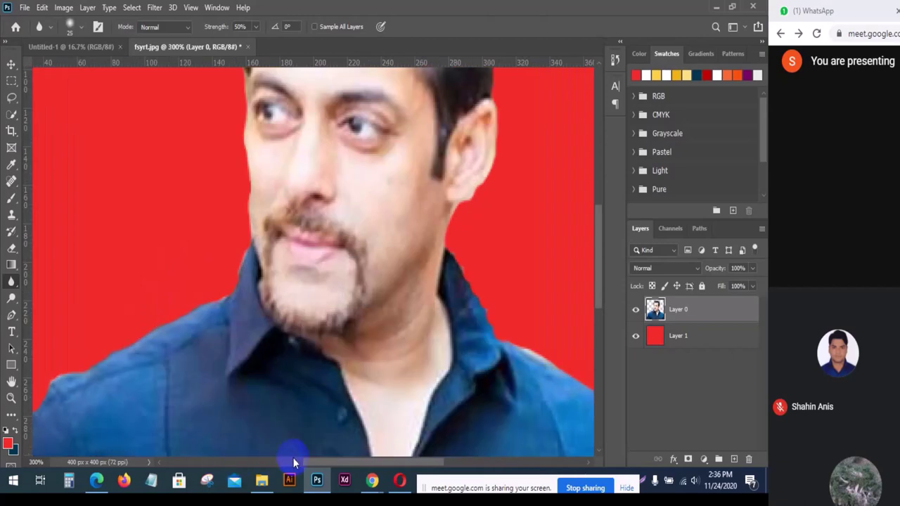
# Blur the shirt, shoulder and neck edges against the red background.
pyautogui.moveTo(321, 464); pyautogui.dragTo(239, 464)
pyautogui.scroll(-2, 326, 380)
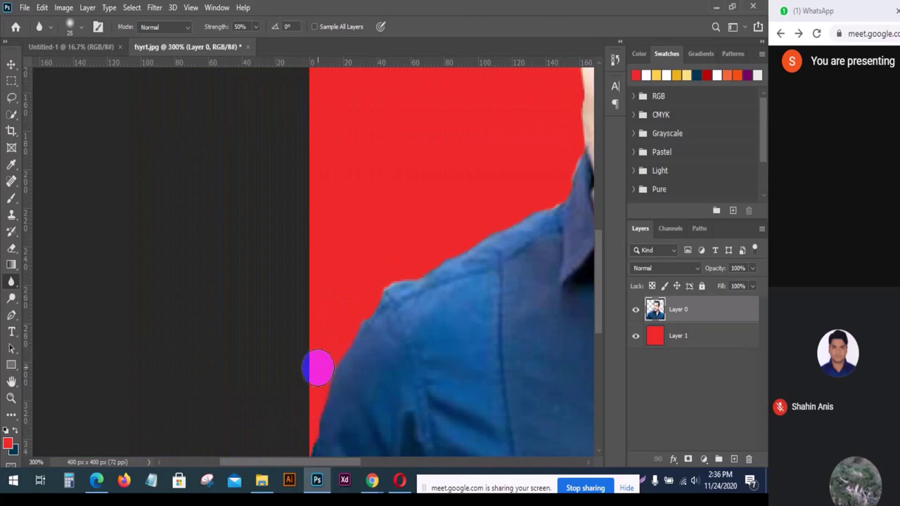
pyautogui.scroll(-2, 320, 362)
pyautogui.moveTo(329, 340)
pyautogui.mouseDown()
pyautogui.moveTo(311, 442)
pyautogui.moveTo(331, 329)
pyautogui.moveTo(326, 411)
pyautogui.moveTo(318, 389)
pyautogui.moveTo(344, 284)
pyautogui.moveTo(366, 274)
pyautogui.moveTo(363, 313)
pyautogui.moveTo(403, 263)
pyautogui.mouseUp()
pyautogui.scroll(2, 334, 312)
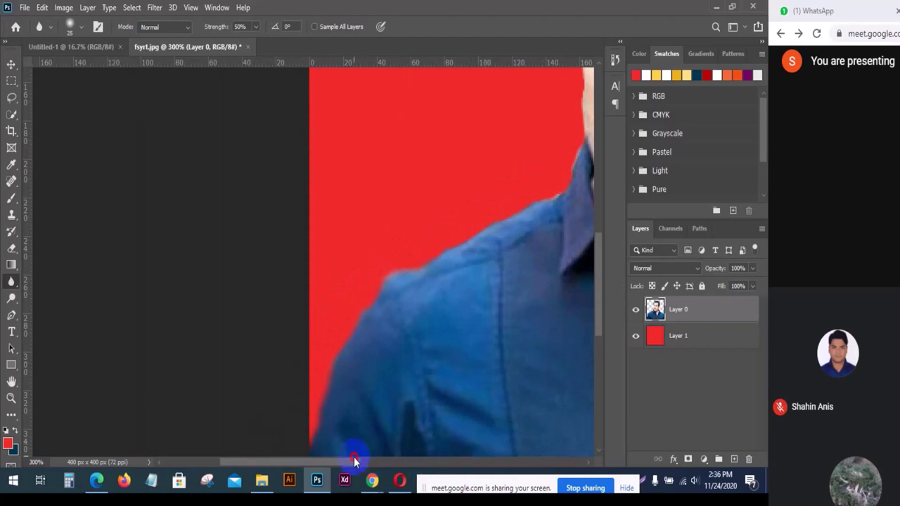
pyautogui.moveTo(354, 462); pyautogui.dragTo(402, 467)
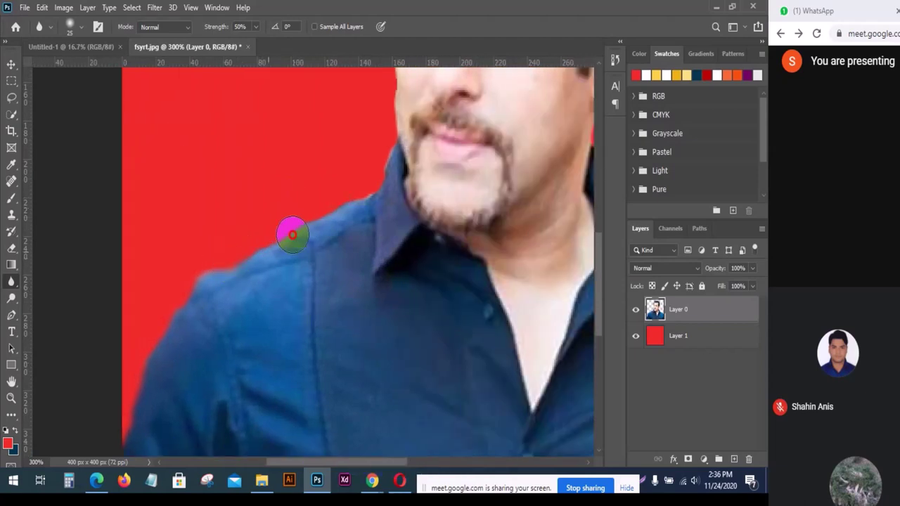
pyautogui.moveTo(293, 235)
pyautogui.mouseDown()
pyautogui.moveTo(376, 181)
pyautogui.moveTo(384, 156)
pyautogui.moveTo(354, 221)
pyautogui.moveTo(399, 167)
pyautogui.moveTo(393, 156)
pyautogui.moveTo(387, 257)
pyautogui.mouseUp()
pyautogui.scroll(3, 399, 167)
pyautogui.scroll(3, 385, 225)
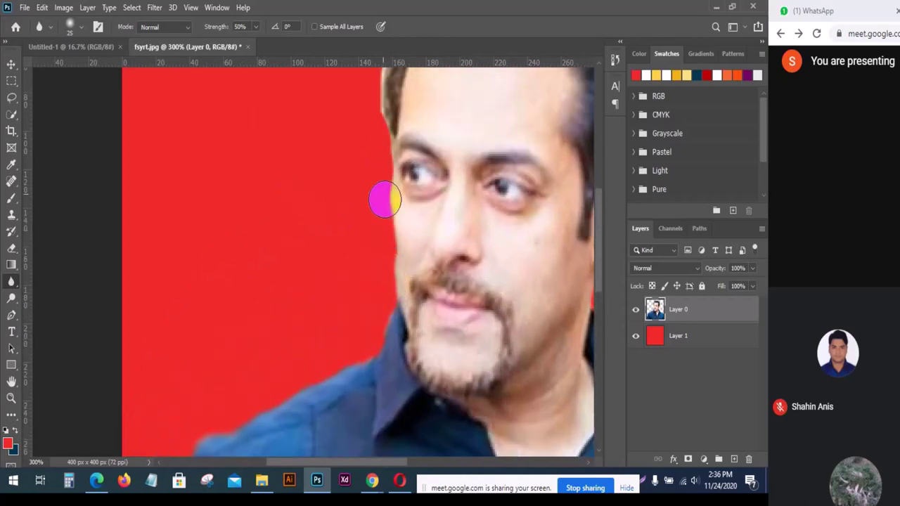
pyautogui.moveTo(382, 197)
pyautogui.mouseDown()
pyautogui.moveTo(377, 143)
pyautogui.moveTo(391, 270)
pyautogui.mouseUp()
pyautogui.scroll(4, 388, 267)
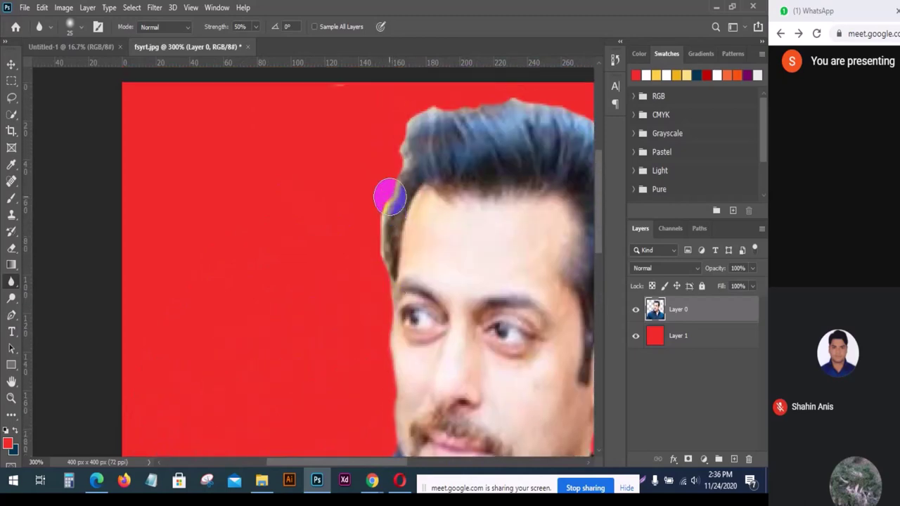
pyautogui.scroll(2, 383, 197)
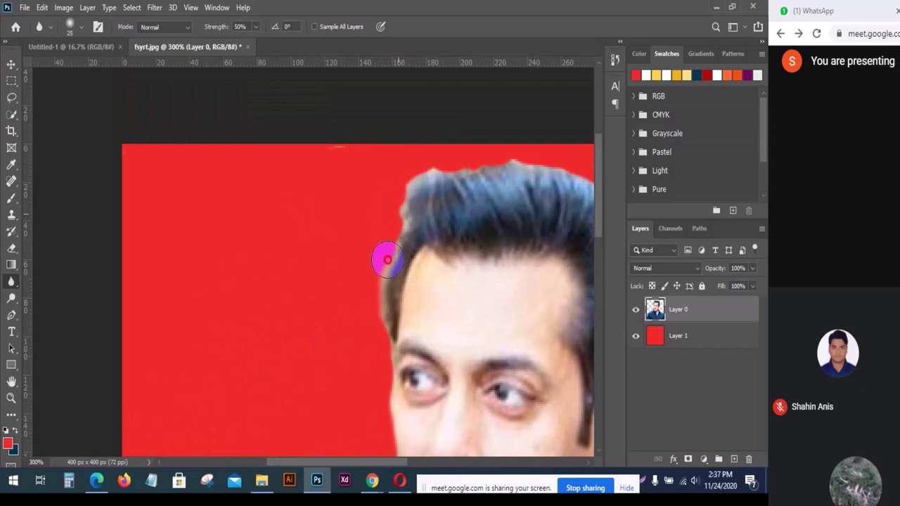
# Blur the edges where the hair and face meet the red background.
pyautogui.click(458, 431)
pyautogui.moveTo(376, 462); pyautogui.dragTo(411, 464)
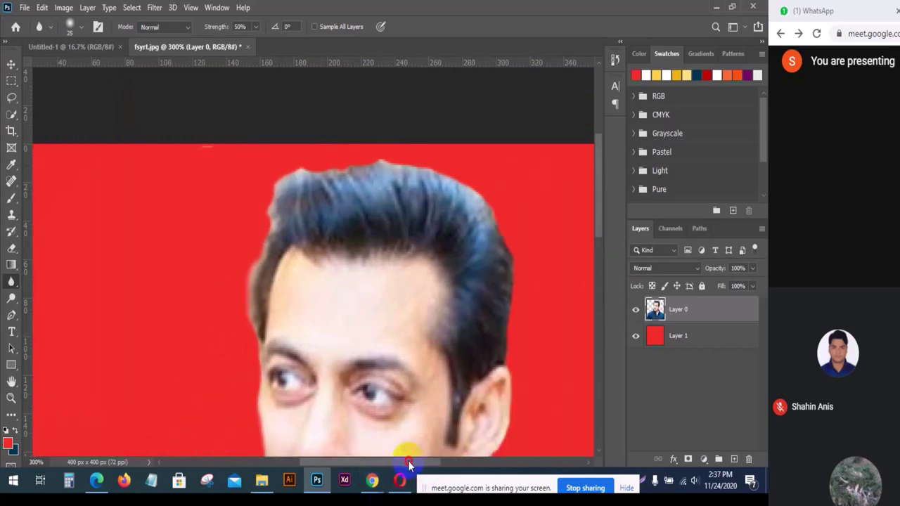
pyautogui.moveTo(330, 156)
pyautogui.mouseDown()
pyautogui.moveTo(293, 172)
pyautogui.moveTo(409, 160)
pyautogui.moveTo(401, 153)
pyautogui.moveTo(485, 182)
pyautogui.moveTo(487, 200)
pyautogui.moveTo(482, 158)
pyautogui.moveTo(506, 199)
pyautogui.mouseUp()
pyautogui.scroll(-1, 487, 194)
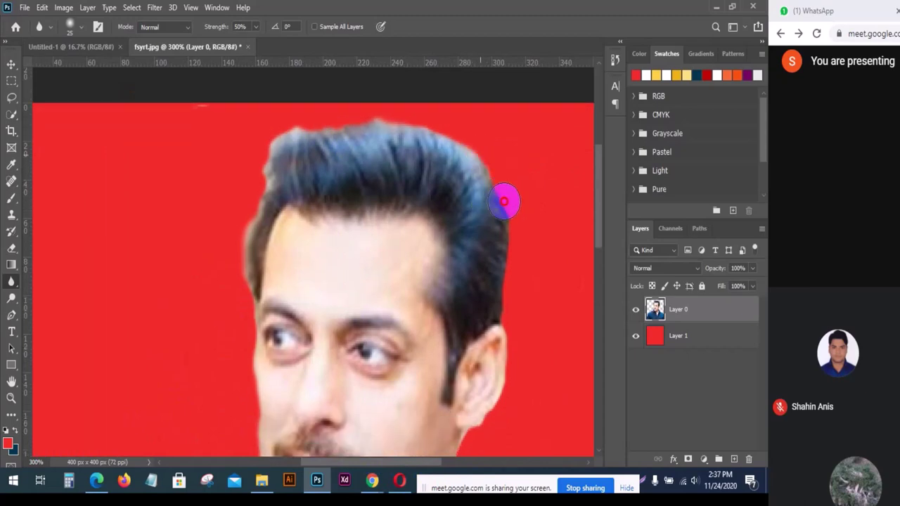
pyautogui.scroll(-1, 521, 275)
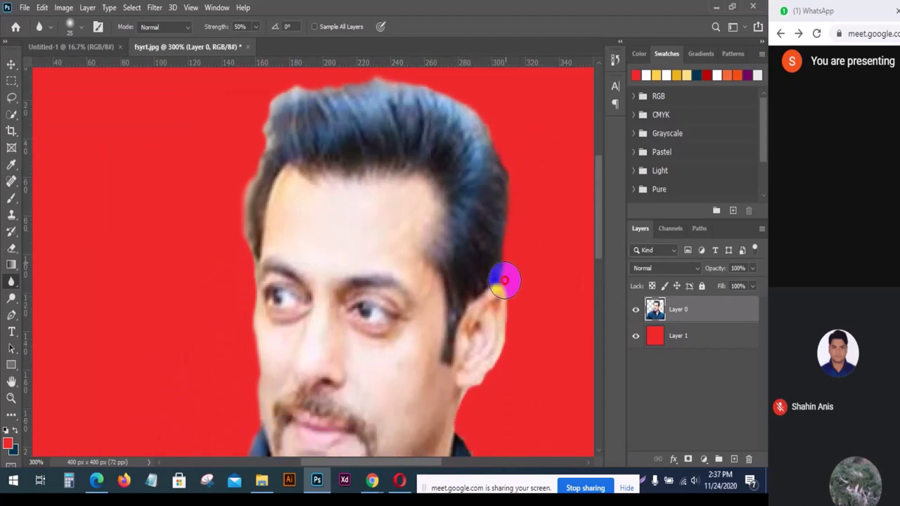
pyautogui.scroll(-1, 523, 316)
pyautogui.moveTo(506, 277); pyautogui.dragTo(456, 380)
pyautogui.scroll(-2, 532, 305)
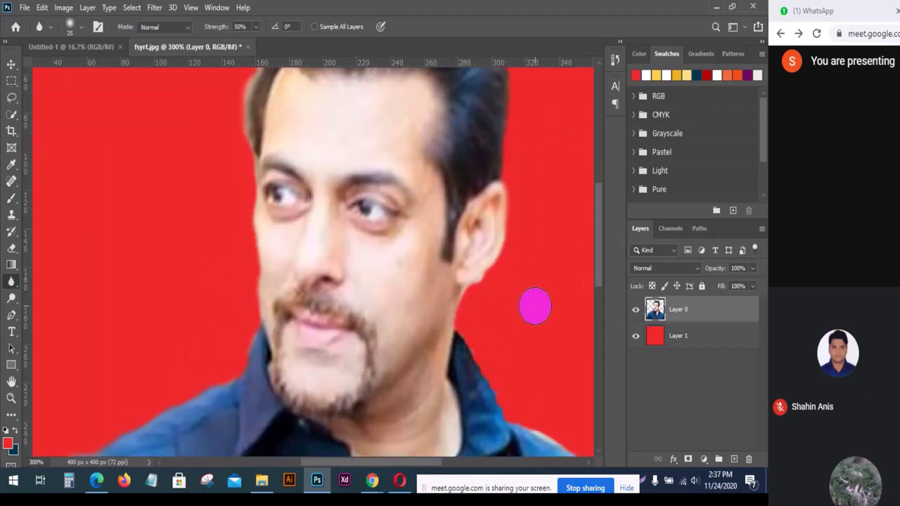
pyautogui.moveTo(484, 237); pyautogui.dragTo(482, 345)
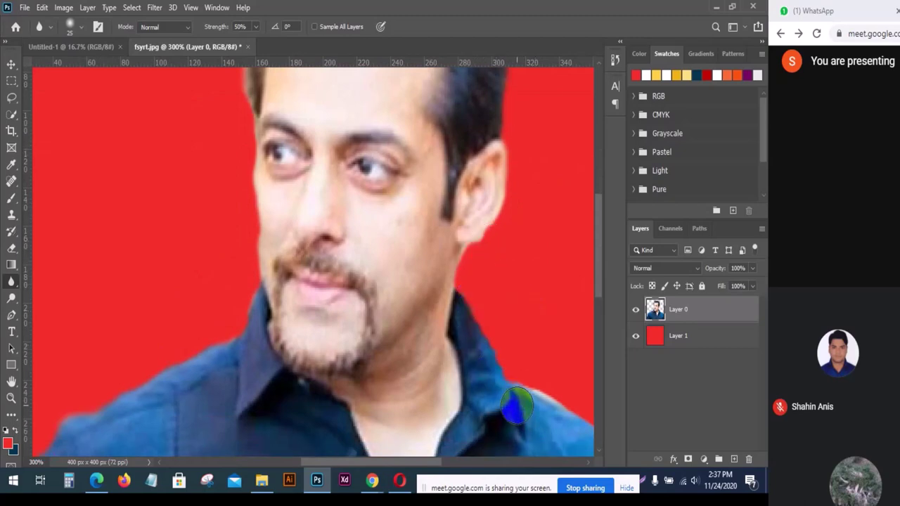
pyautogui.moveTo(412, 463); pyautogui.dragTo(450, 477)
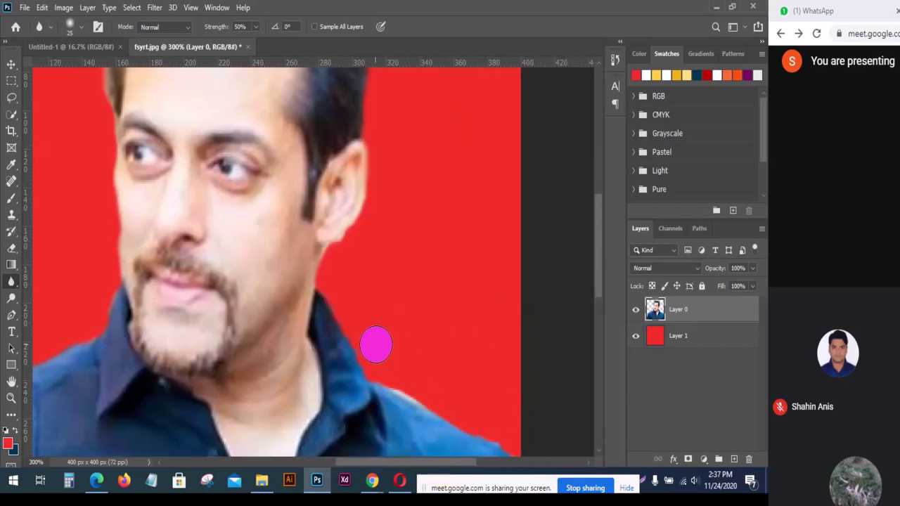
pyautogui.moveTo(416, 398); pyautogui.dragTo(400, 390)
pyautogui.moveTo(523, 450)
pyautogui.mouseDown()
pyautogui.moveTo(487, 339)
pyautogui.moveTo(496, 355)
pyautogui.moveTo(534, 362)
pyautogui.moveTo(544, 389)
pyautogui.moveTo(485, 338)
pyautogui.moveTo(352, 260)
pyautogui.moveTo(452, 317)
pyautogui.mouseUp()
# Scroll over the portrait to inspect the softened edges.
pyautogui.scroll(2, 536, 357)
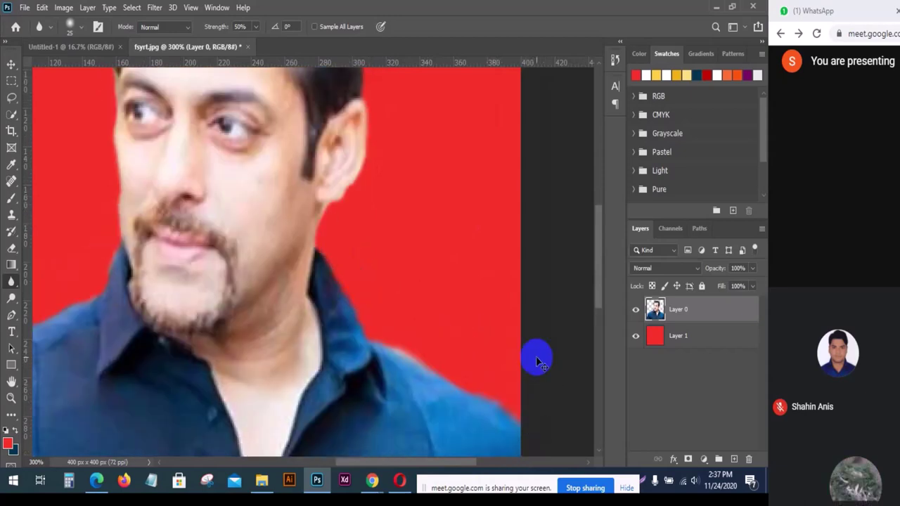
pyautogui.scroll(-2, 536, 357)
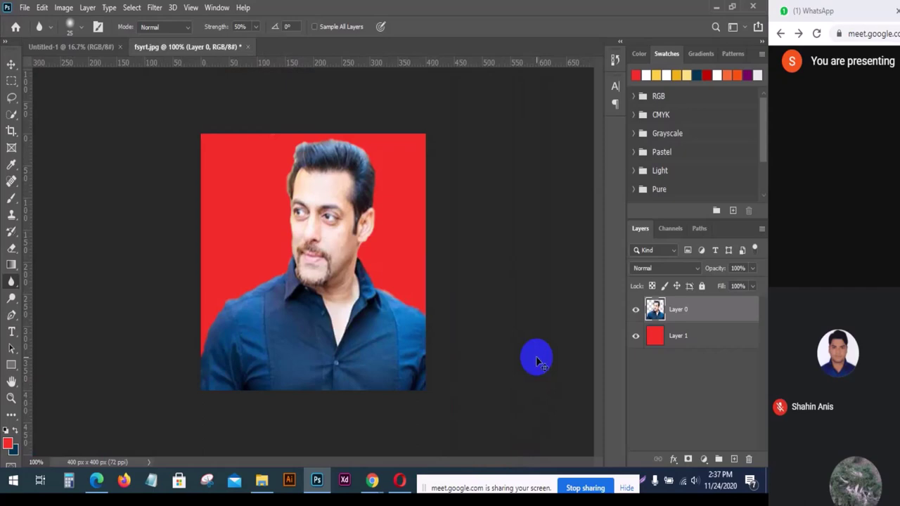
pyautogui.scroll(3, 536, 357)
pyautogui.scroll(8, 537, 357)
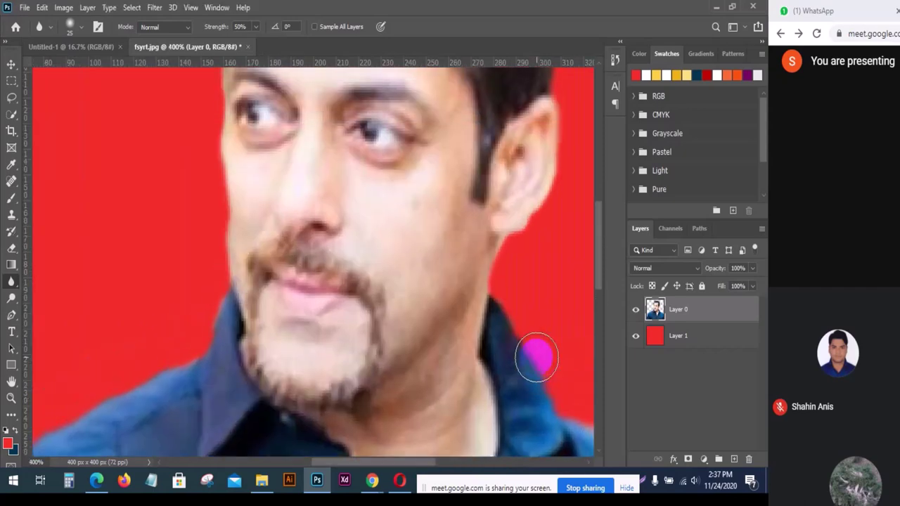
pyautogui.scroll(1, 536, 357)
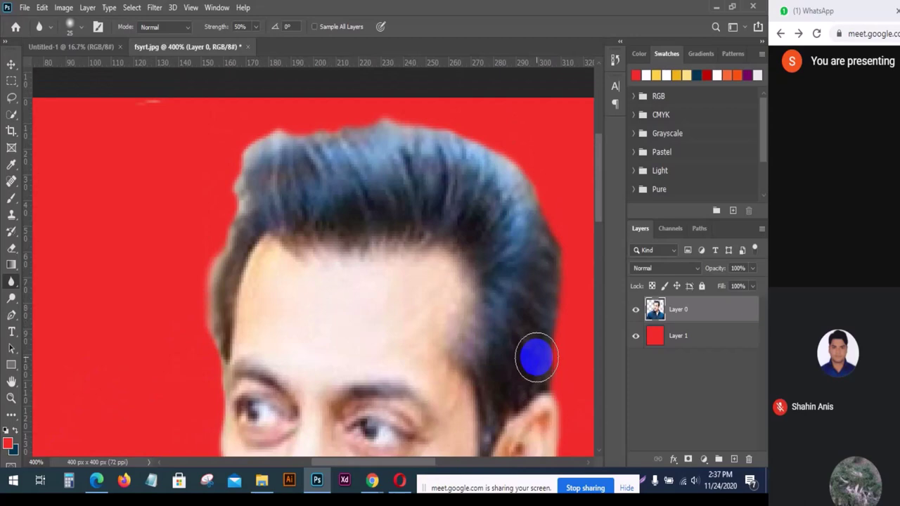
pyautogui.scroll(-2, 420, 358)
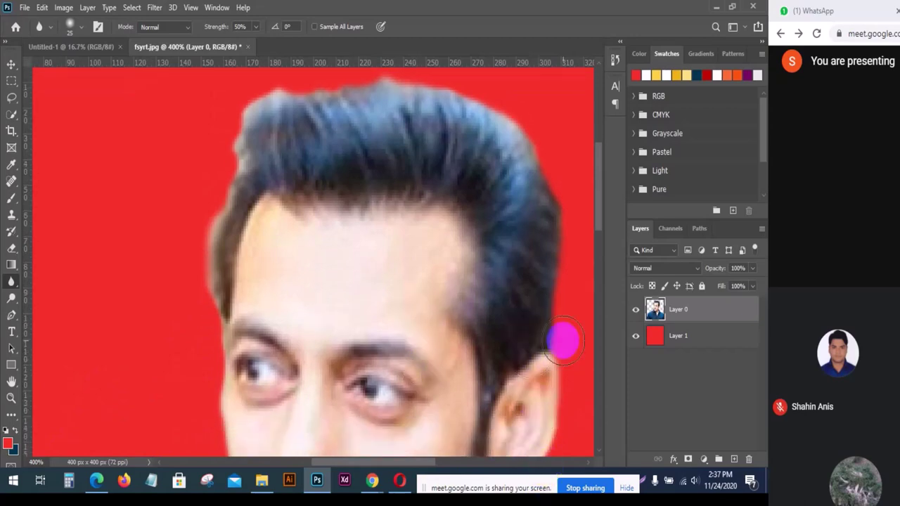
pyautogui.scroll(-3, 560, 366)
pyautogui.scroll(-5, 558, 388)
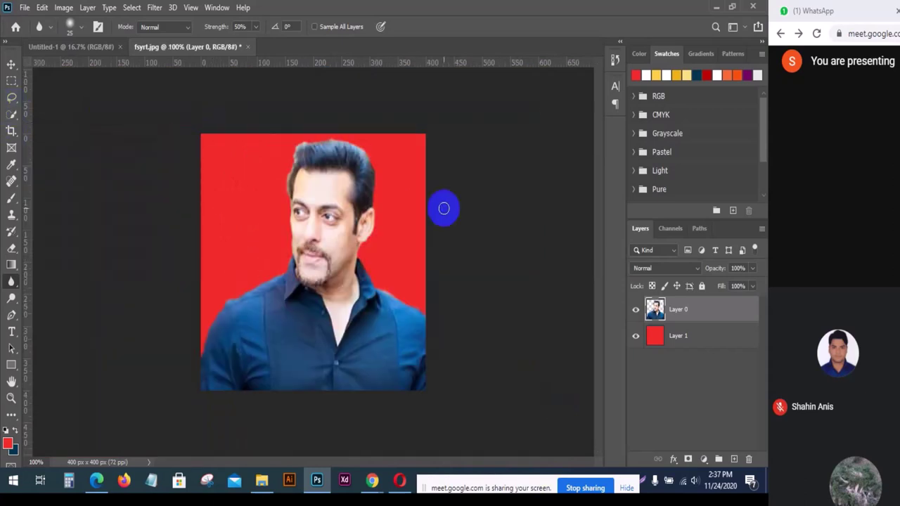
# Hide the red Layer 1 and add an empty Layer 2 above the portrait.
pyautogui.click(426, 273)
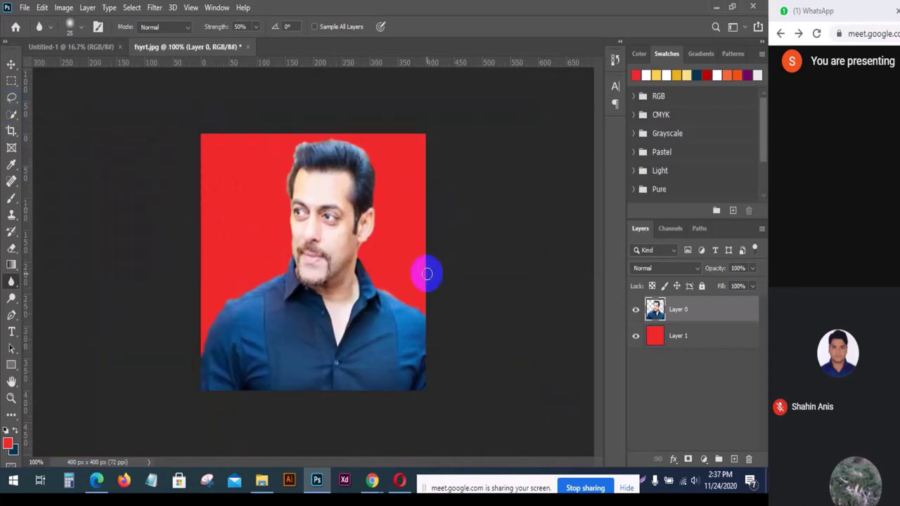
pyautogui.click(635, 337)
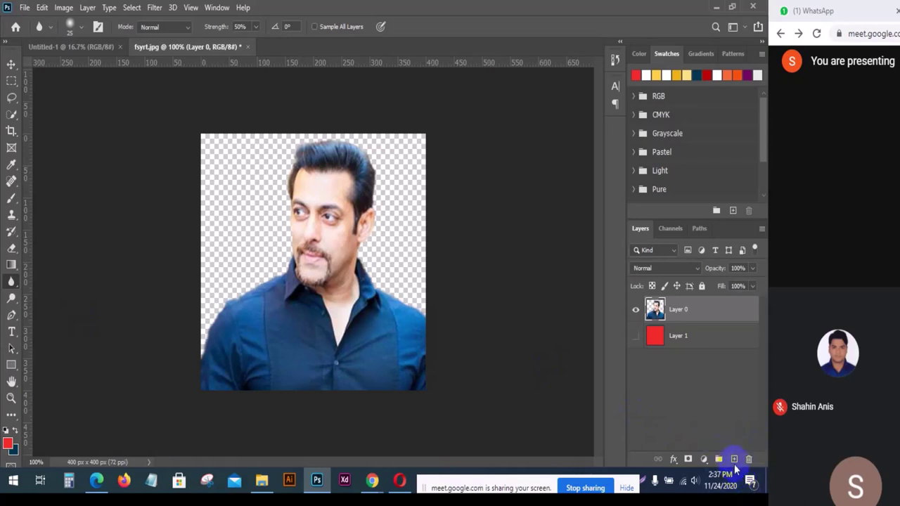
pyautogui.click(734, 460)
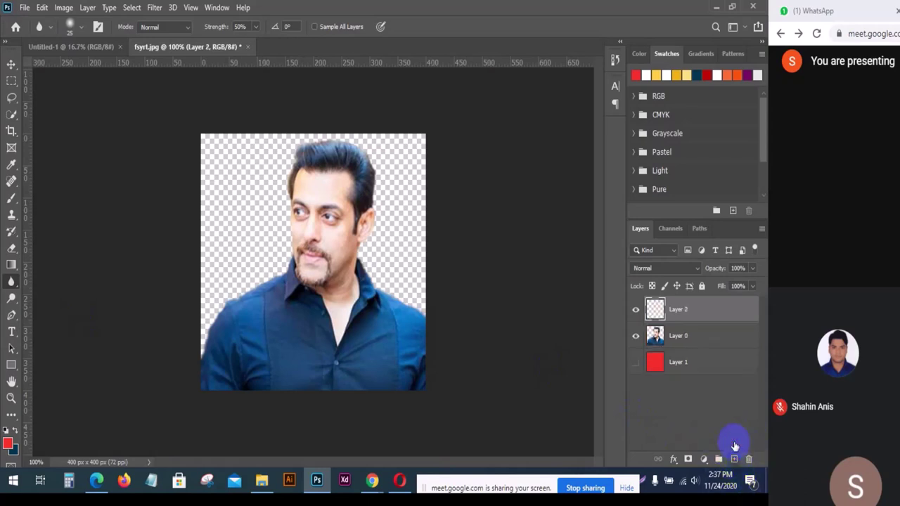
# Set the foreground colour to dark teal #025048.
pyautogui.click(9, 444)
pyautogui.click(486, 243)
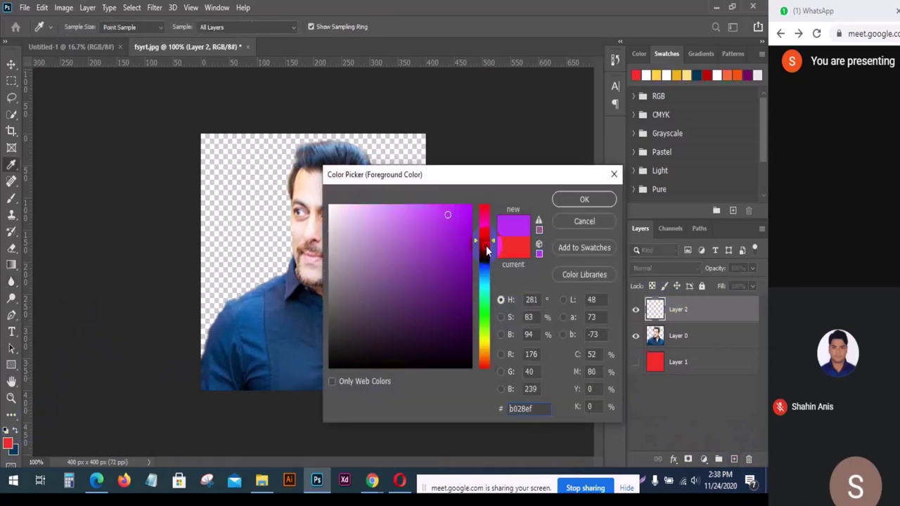
pyautogui.moveTo(483, 243); pyautogui.dragTo(483, 290)
pyautogui.click(469, 317)
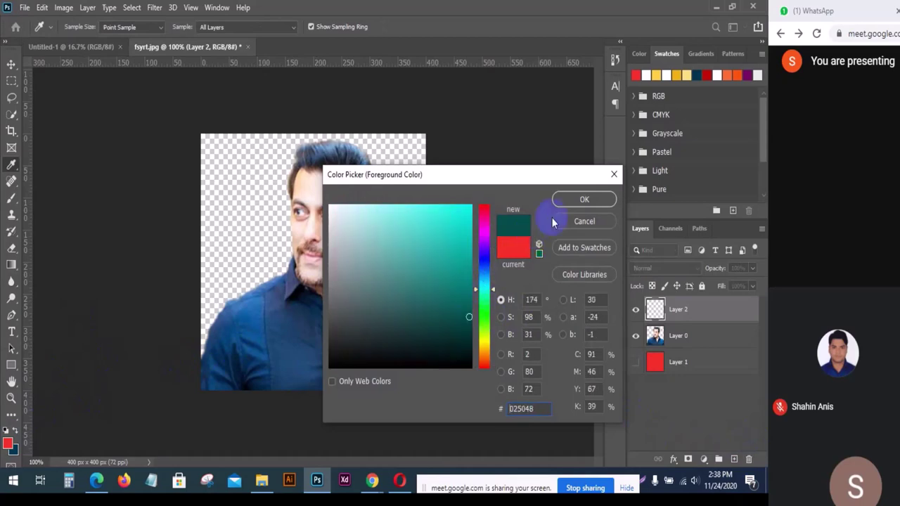
pyautogui.click(559, 199)
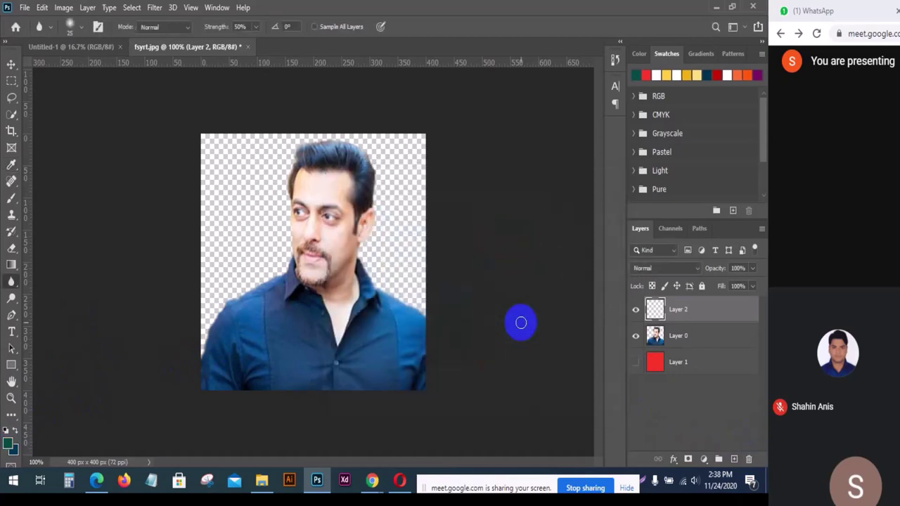
# Fill Layer 2 with teal, move it below Layer 0, undo a stray erase, and reselect Layer 0.
pyautogui.hotkey('alt', 'BackSpace')
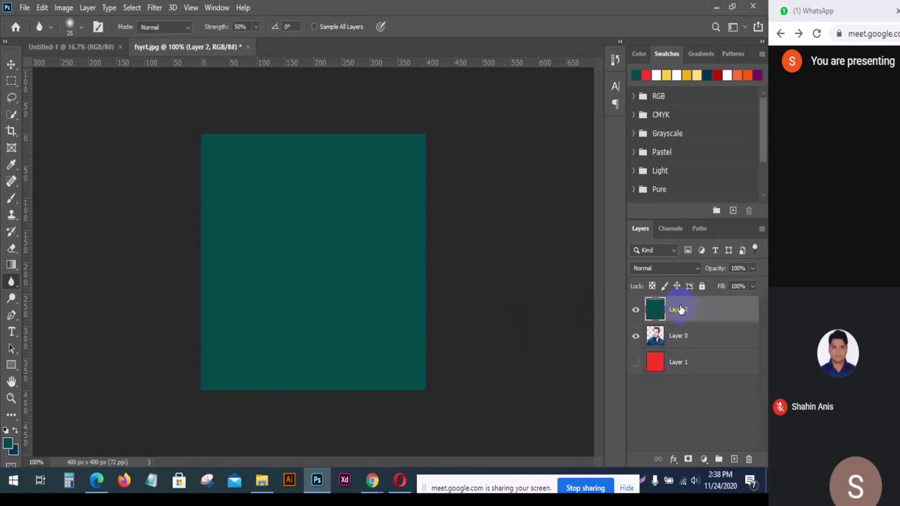
pyautogui.moveTo(665, 310); pyautogui.dragTo(657, 349)
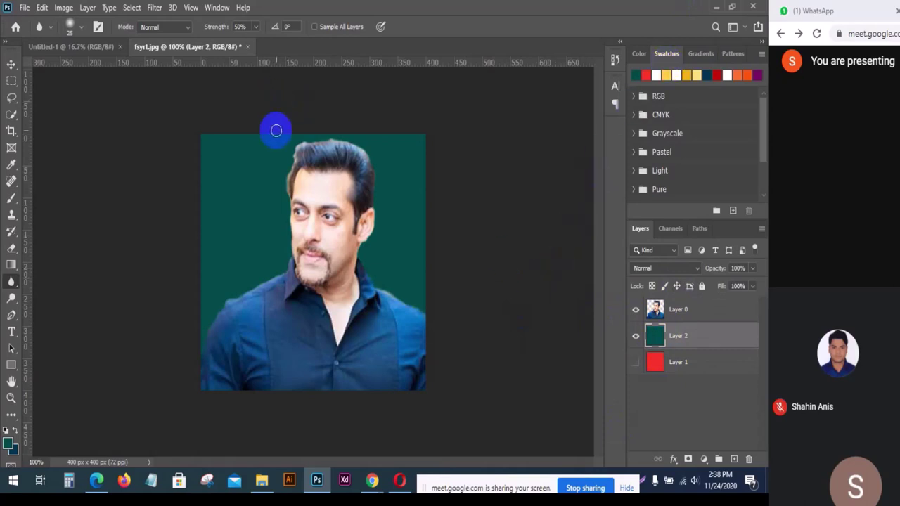
pyautogui.click(12, 251)
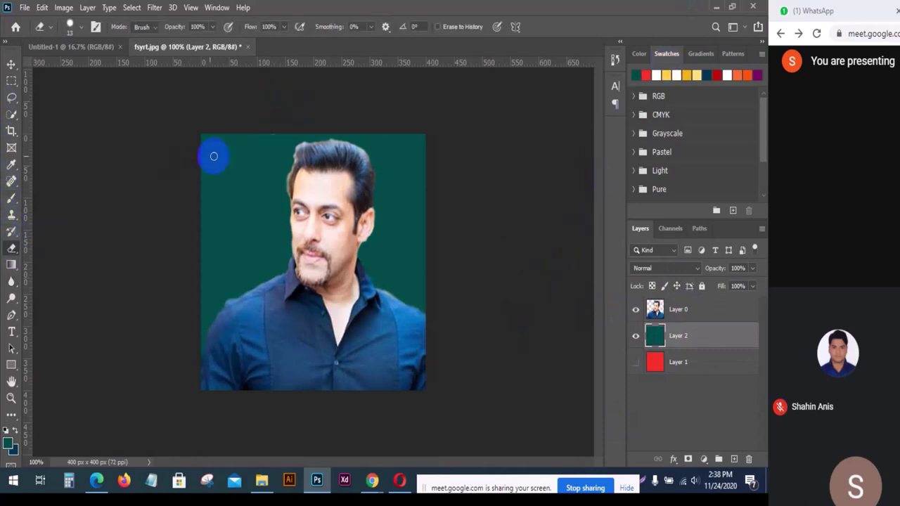
pyautogui.moveTo(274, 136); pyautogui.dragTo(240, 131)
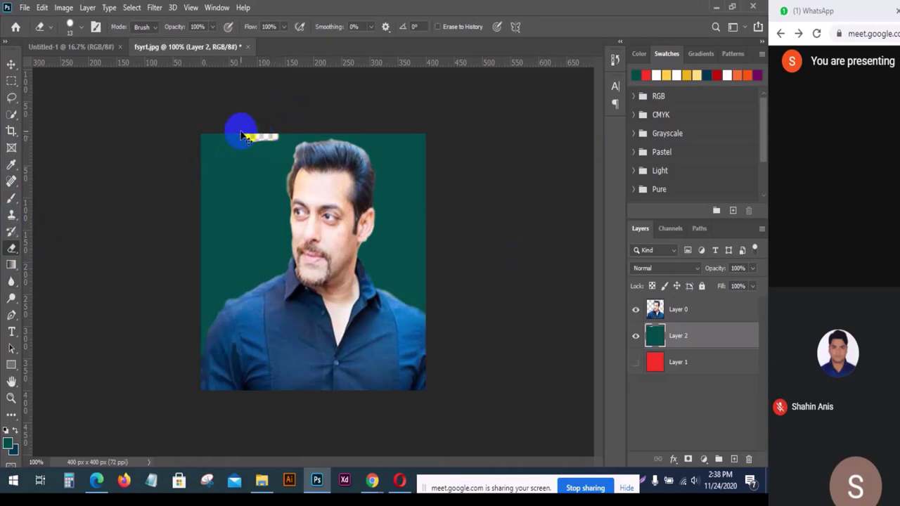
pyautogui.hotkey('ctrl', 'z')
pyautogui.click(650, 307)
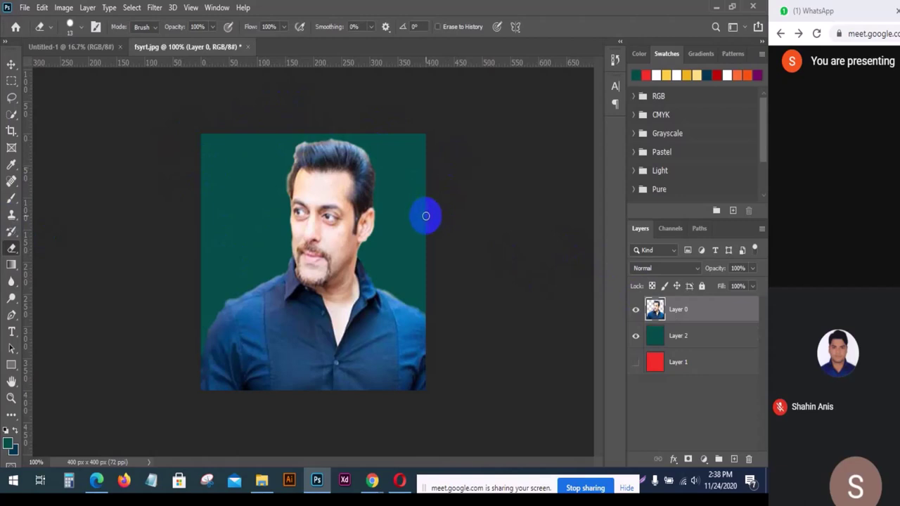
# Close fsyrt.jpg without saving and pick the long-haired woman's JPG in the Open dialog.
pyautogui.click(247, 46)
pyautogui.click(378, 187)
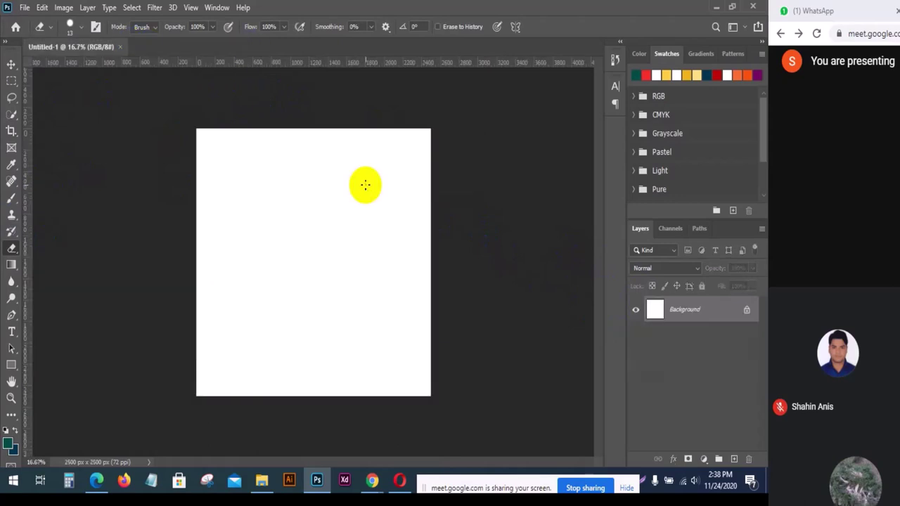
pyautogui.click(20, 7)
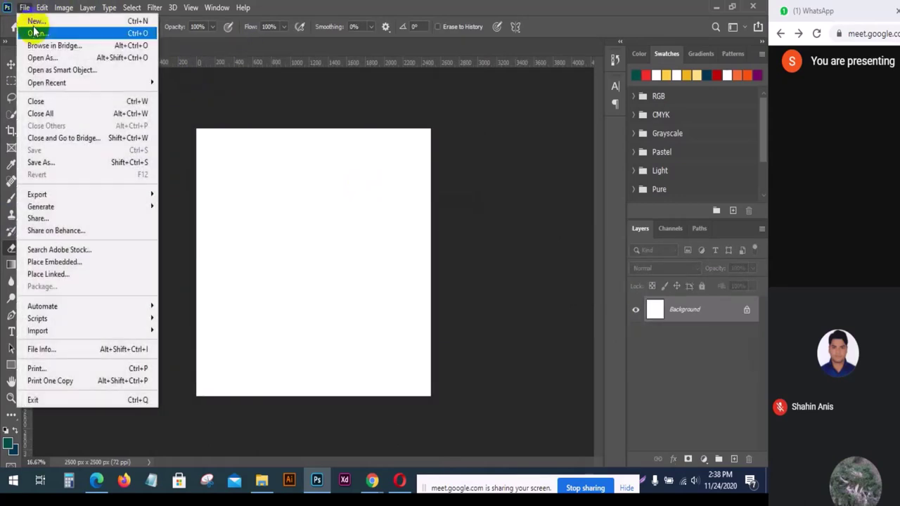
pyautogui.click(33, 35)
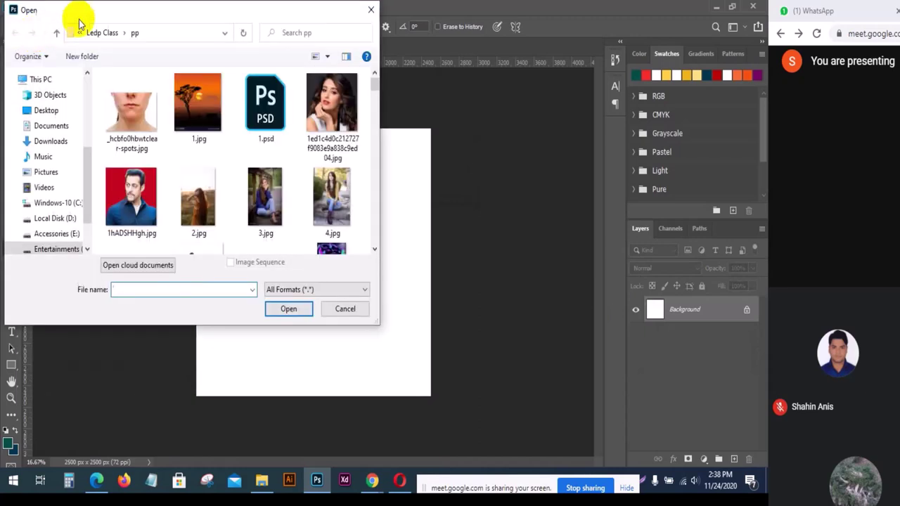
pyautogui.moveTo(146, 19); pyautogui.dragTo(280, 95)
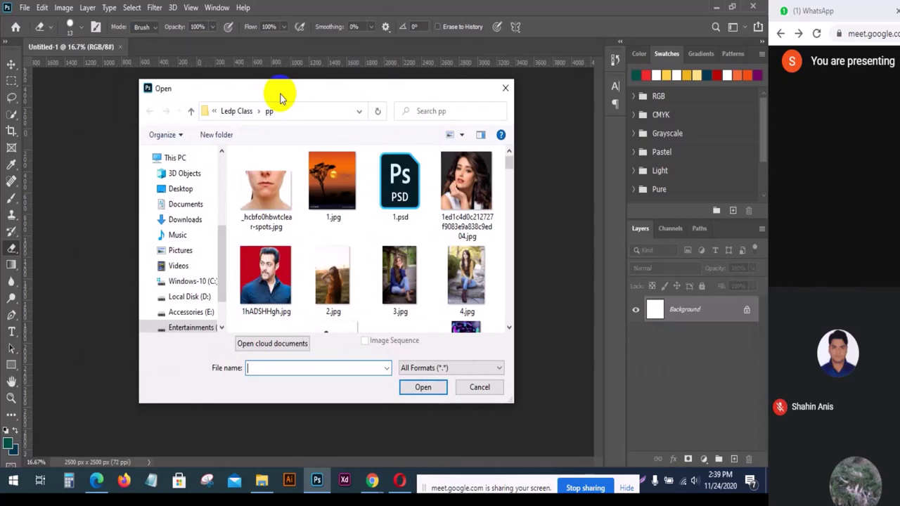
pyautogui.scroll(-4, 431, 227)
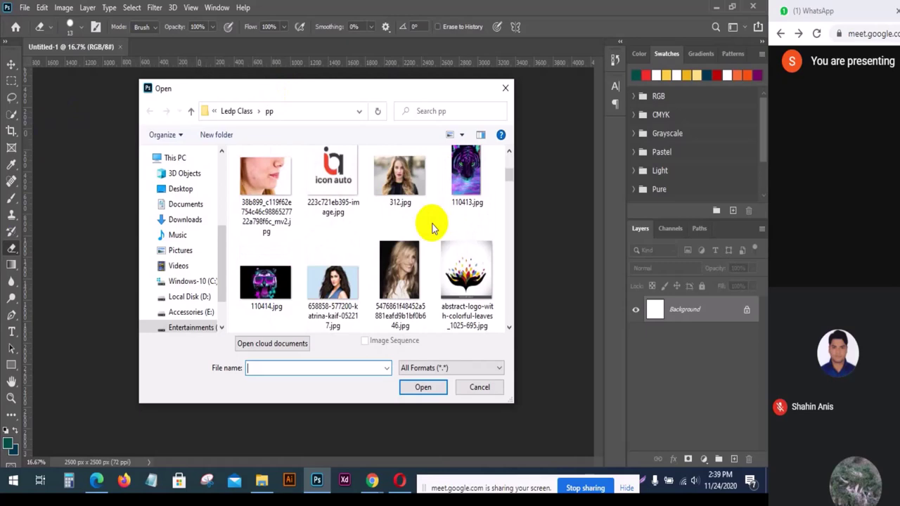
pyautogui.click(332, 284)
# Open the woman's photo, choose the Magnetic Lasso, and start it at the hair's bottom-left at 100%.
pyautogui.click(436, 386)
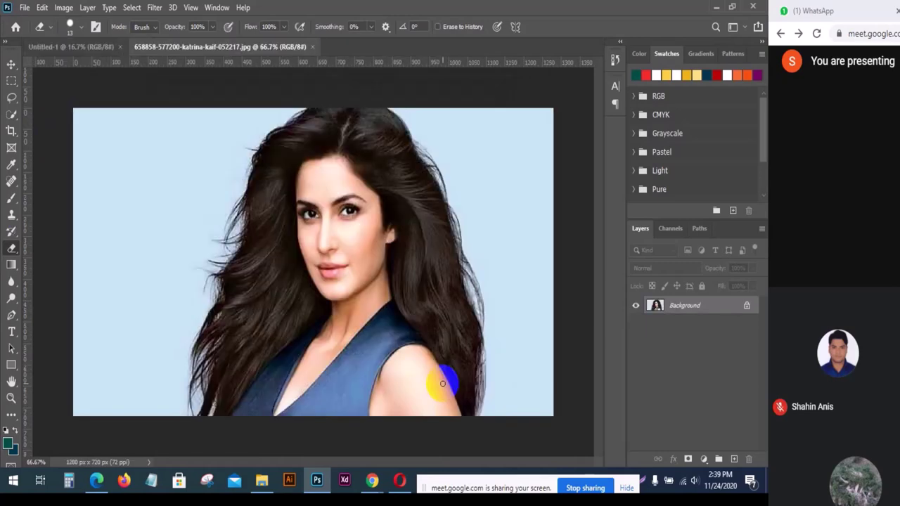
pyautogui.click(11, 98)
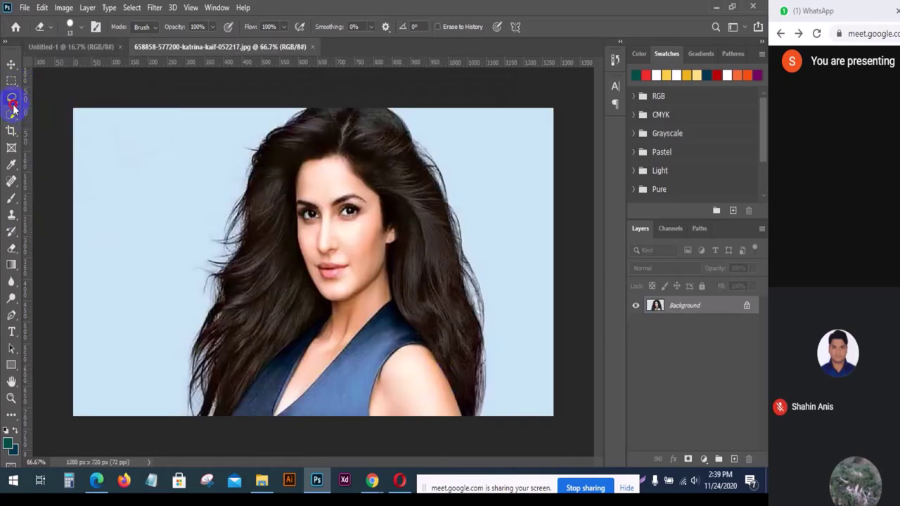
pyautogui.click(40, 113)
pyautogui.click(261, 328)
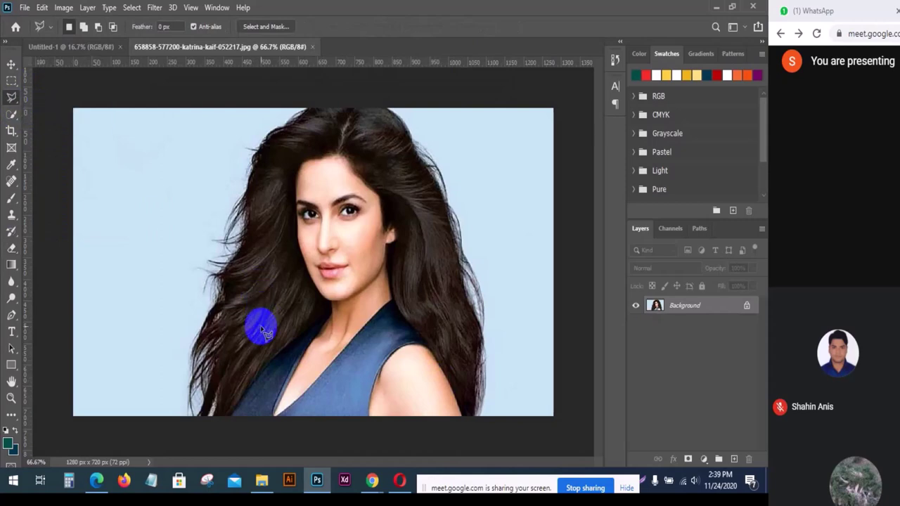
pyautogui.hotkey('ctrl', '+')
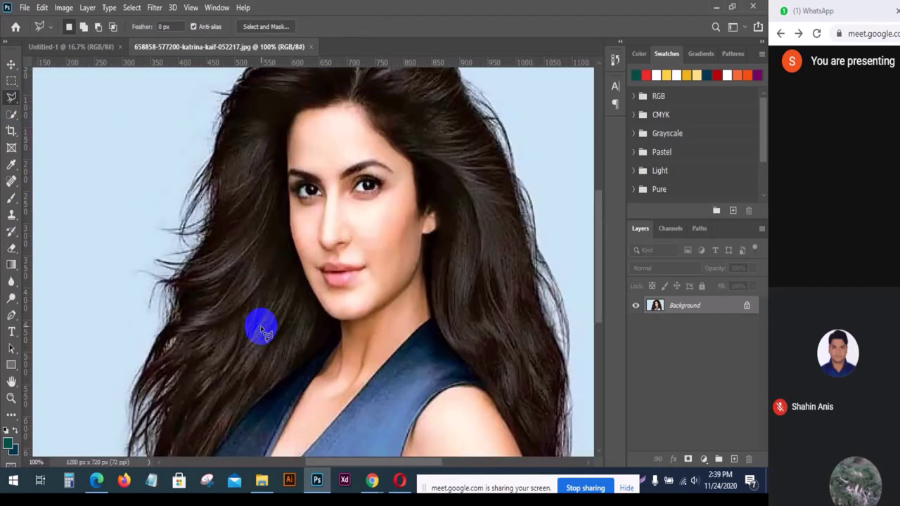
pyautogui.hotkey('ctrl', '-')
pyautogui.click(193, 417)
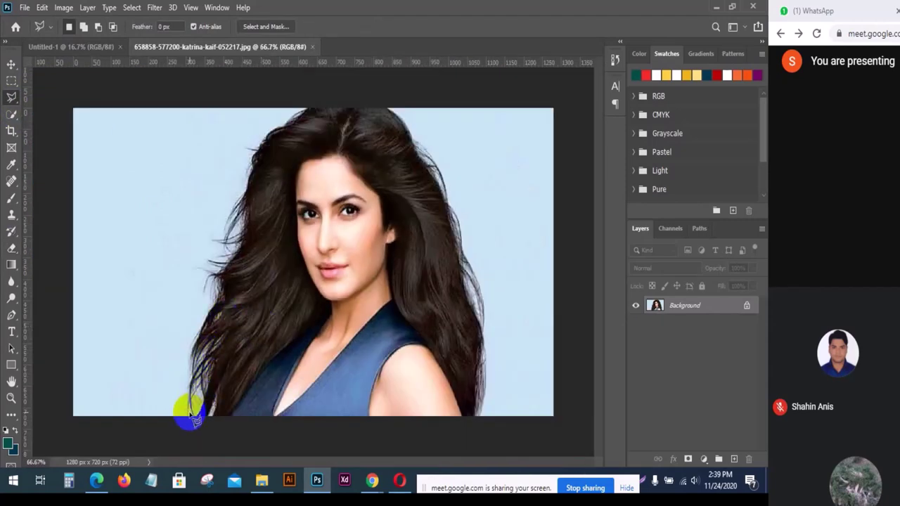
pyautogui.hotkey('ctrl', '+')
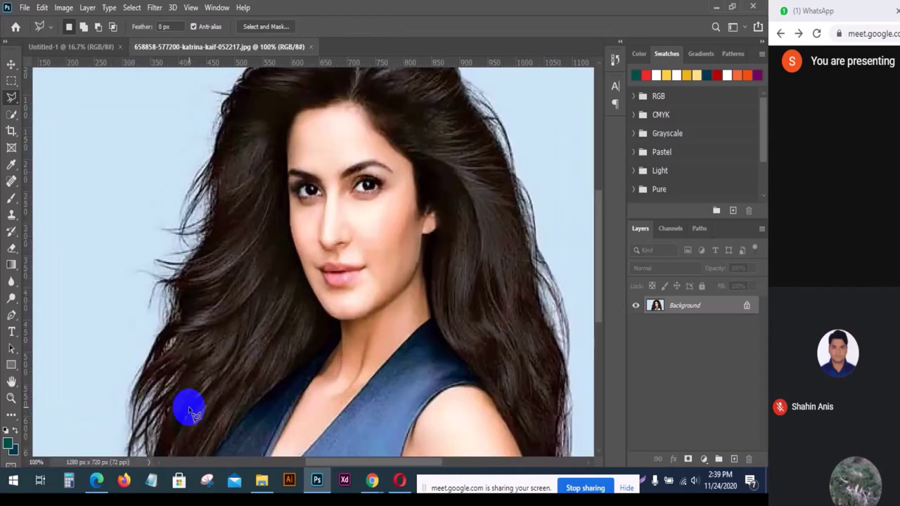
pyautogui.scroll(-1, 163, 404)
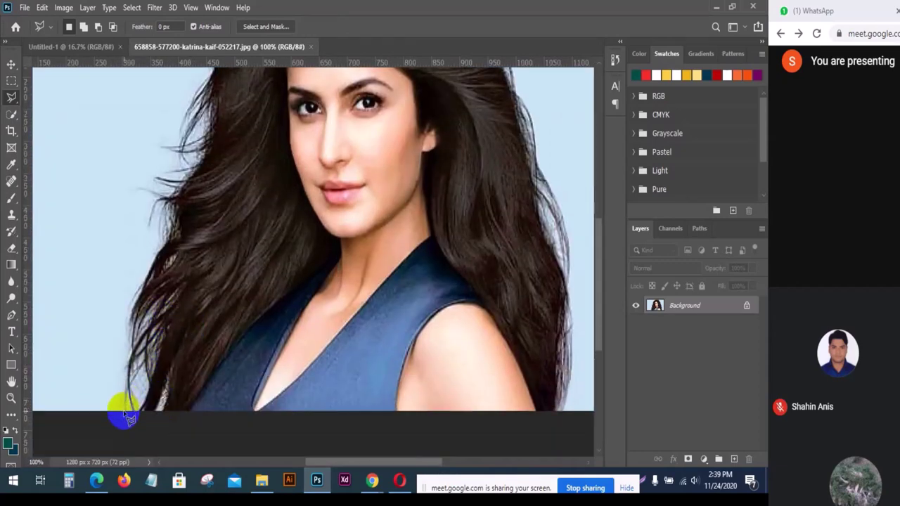
pyautogui.click(128, 419)
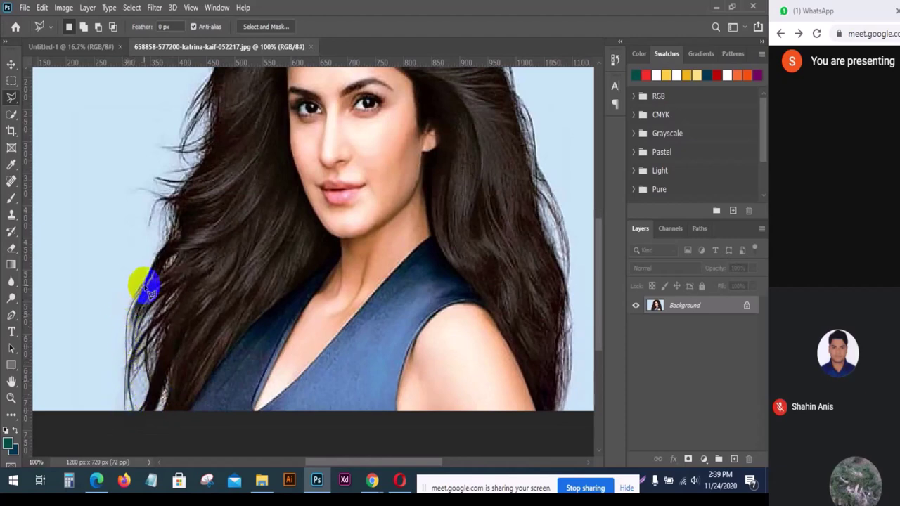
# Trace up the left hair edge, then remove the misplaced anchor points.
pyautogui.click(151, 227)
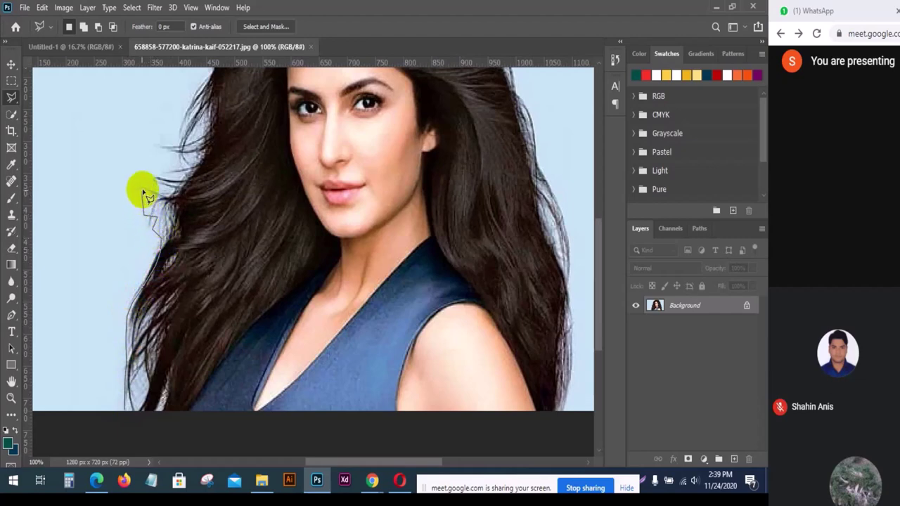
pyautogui.click(187, 178)
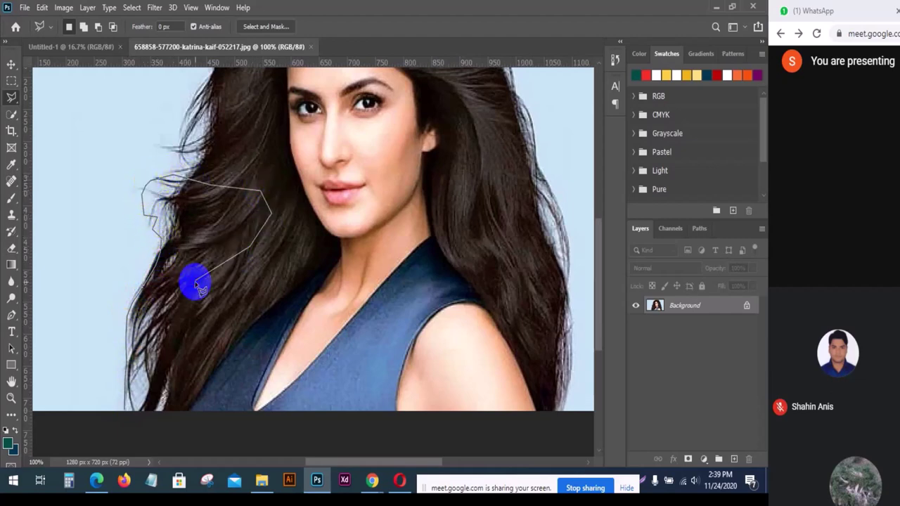
pyautogui.press('BackSpace')
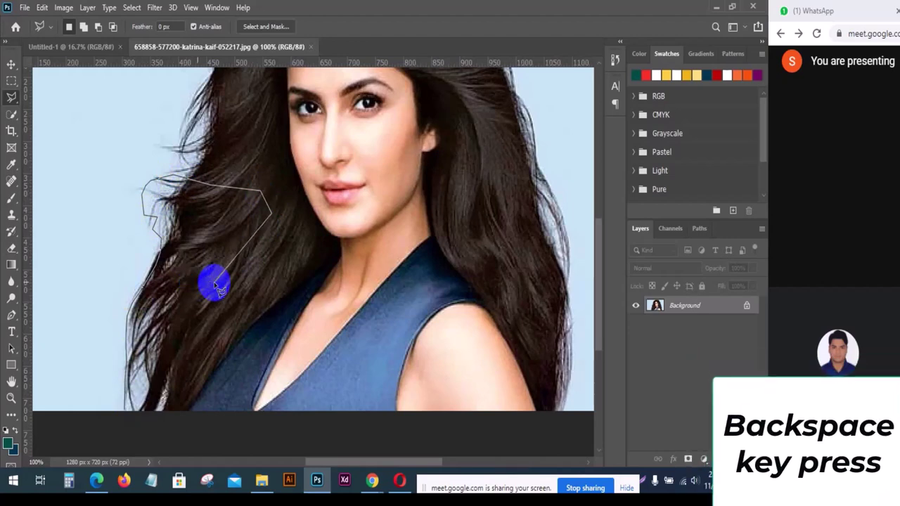
pyautogui.press('BackSpace')
pyautogui.press('BackSpace')
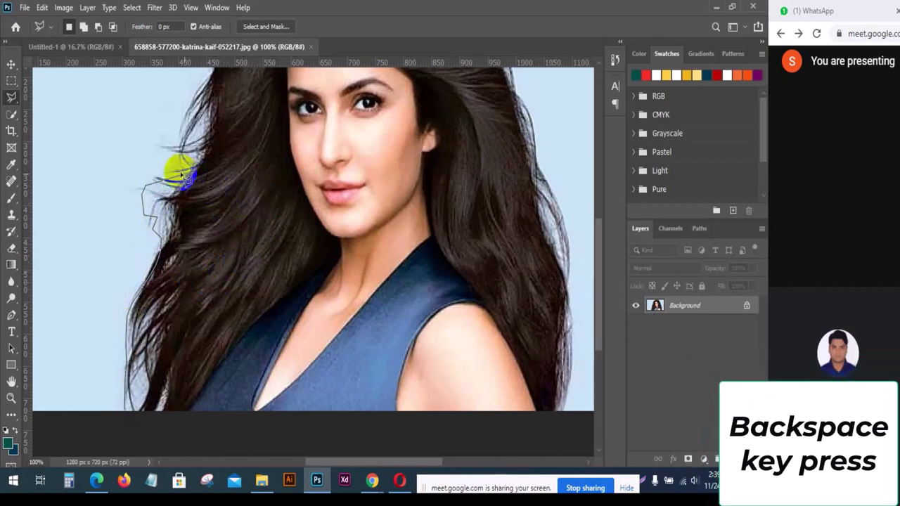
pyautogui.press('BackSpace')
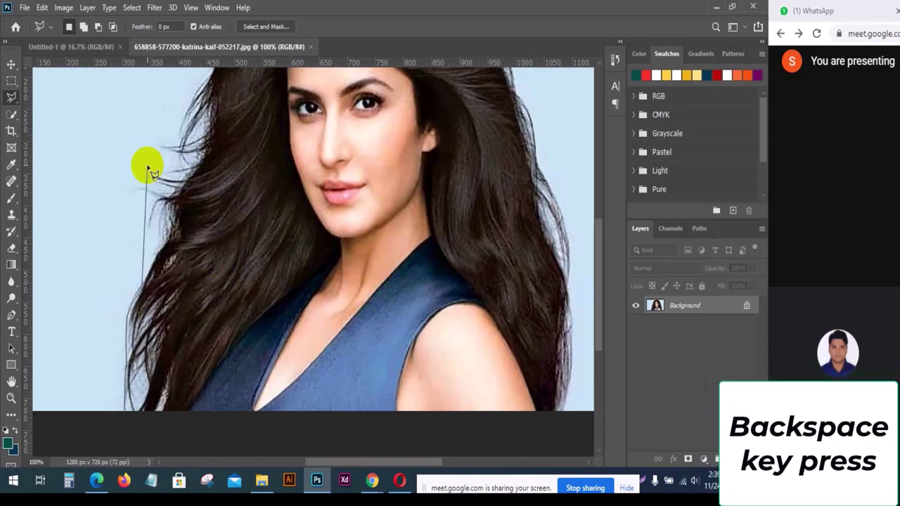
pyautogui.press('BackSpace')
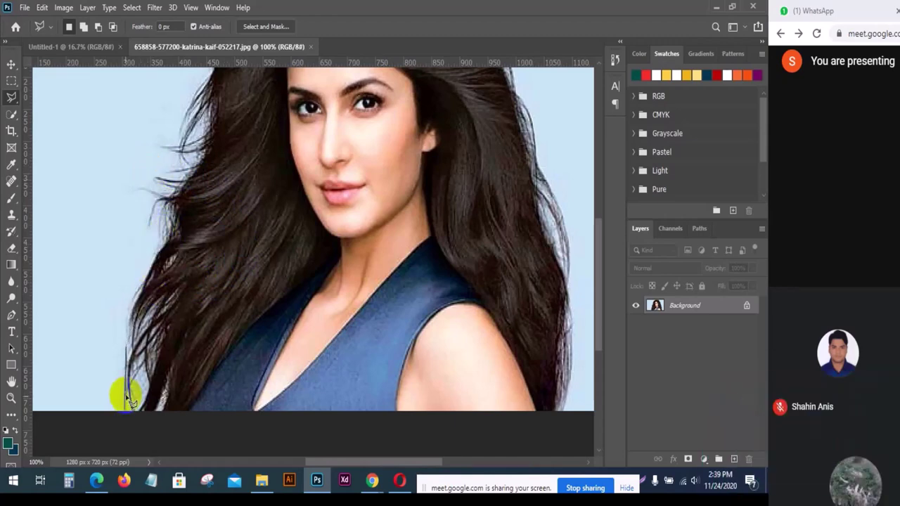
# Retrace the left hair edge up to the strand's top and back down to the bottom.
pyautogui.click(147, 341)
pyautogui.click(130, 304)
pyautogui.click(138, 287)
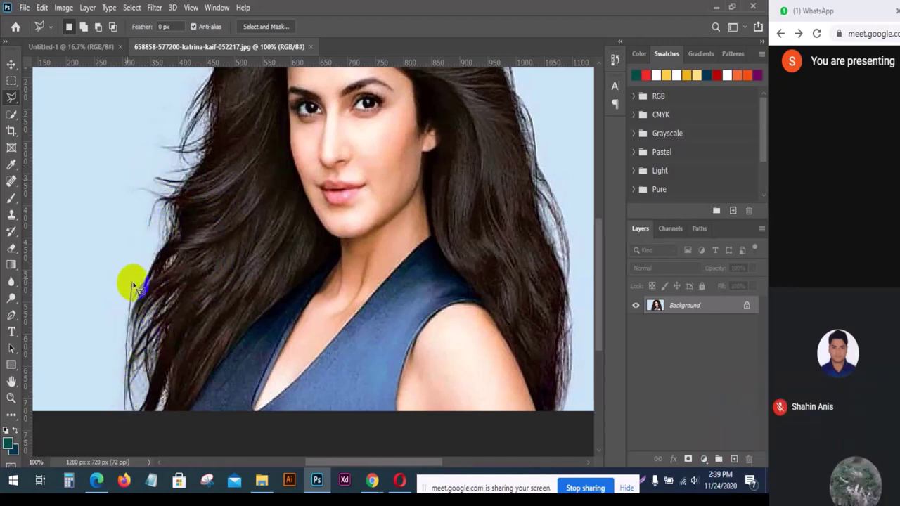
pyautogui.click(165, 259)
pyautogui.click(162, 232)
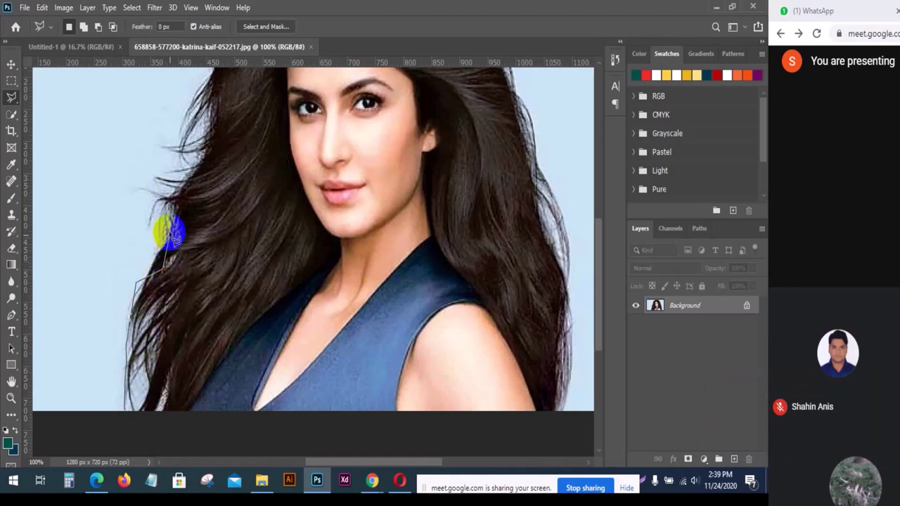
pyautogui.click(133, 187)
pyautogui.click(148, 299)
pyautogui.click(157, 382)
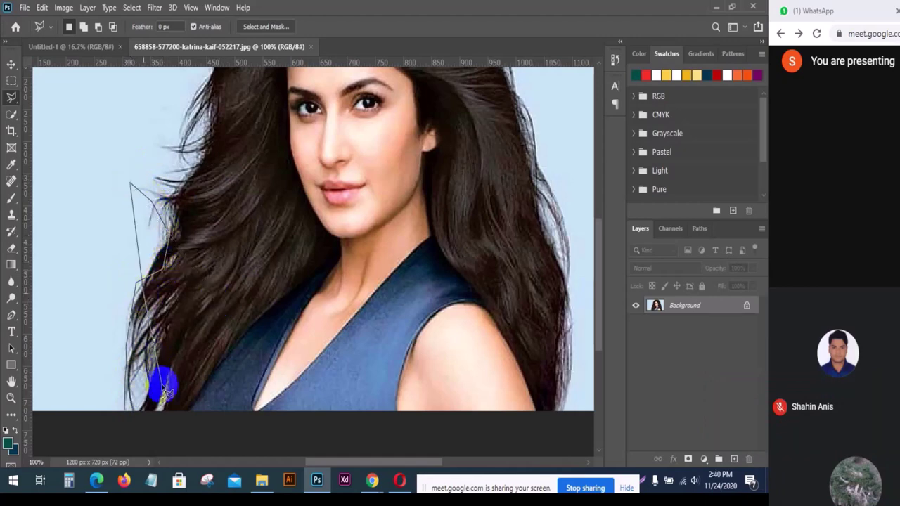
pyautogui.click(136, 412)
pyautogui.click(124, 416)
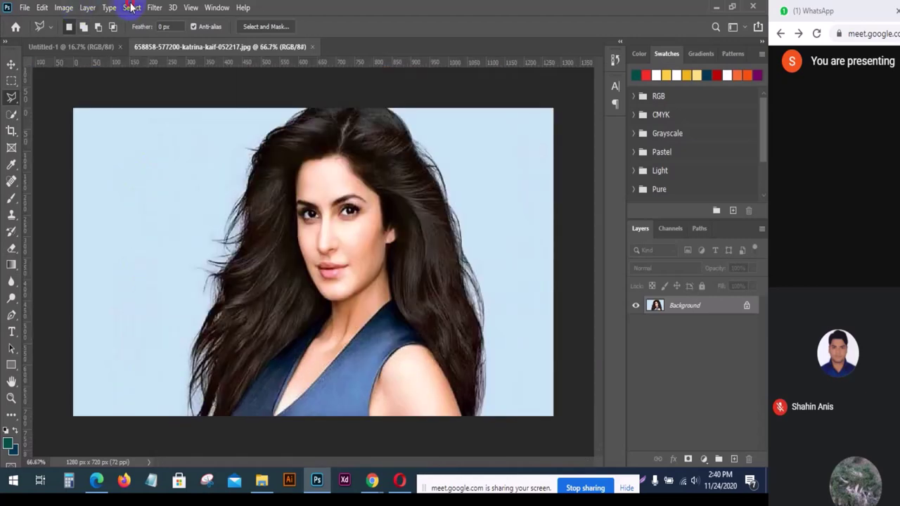
# Select the light-blue background with Color Range at Fuzziness 24.
pyautogui.click(132, 7)
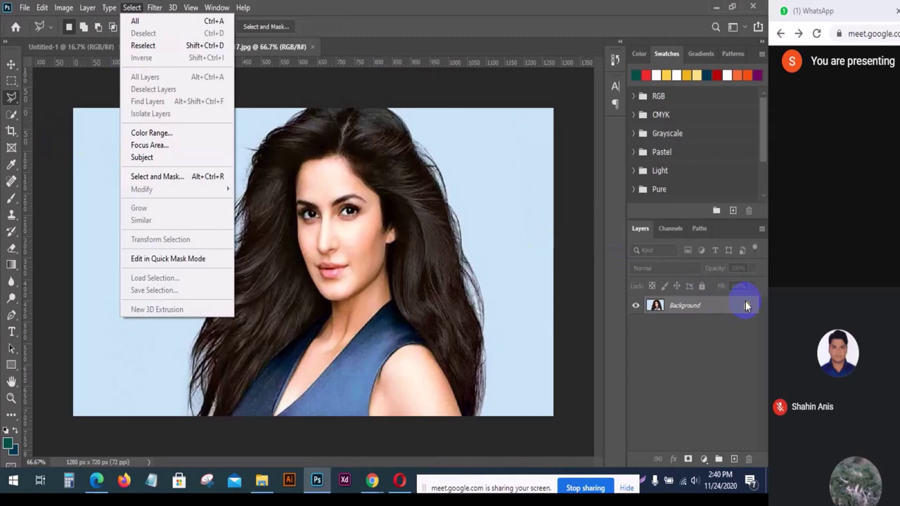
pyautogui.click(153, 133)
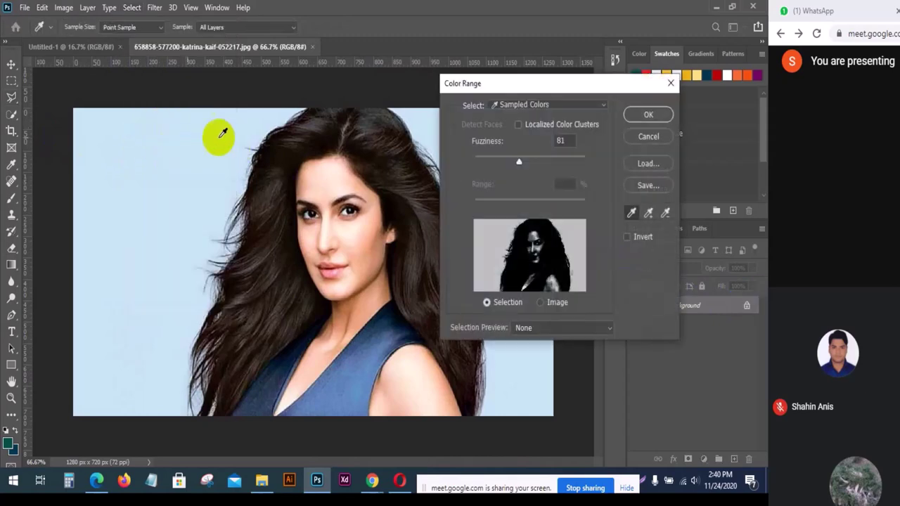
pyautogui.click(126, 134)
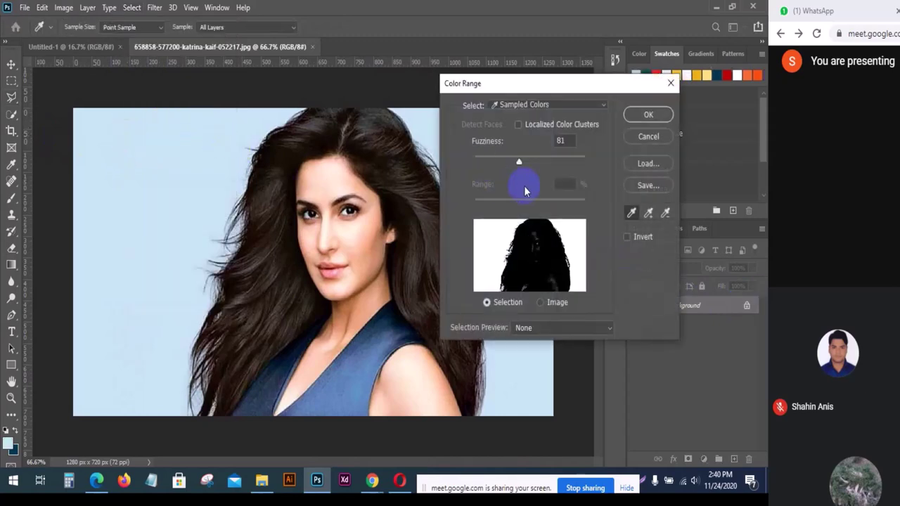
pyautogui.moveTo(518, 167); pyautogui.dragTo(486, 165)
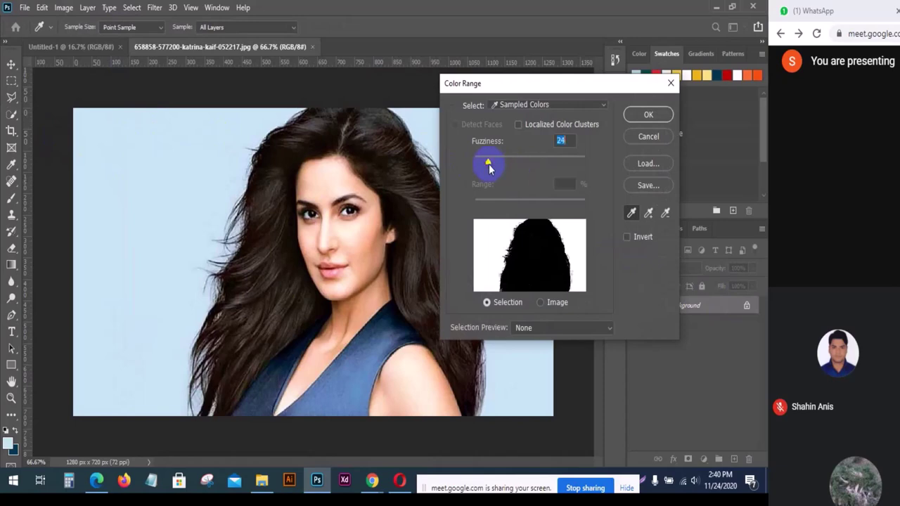
pyautogui.click(660, 115)
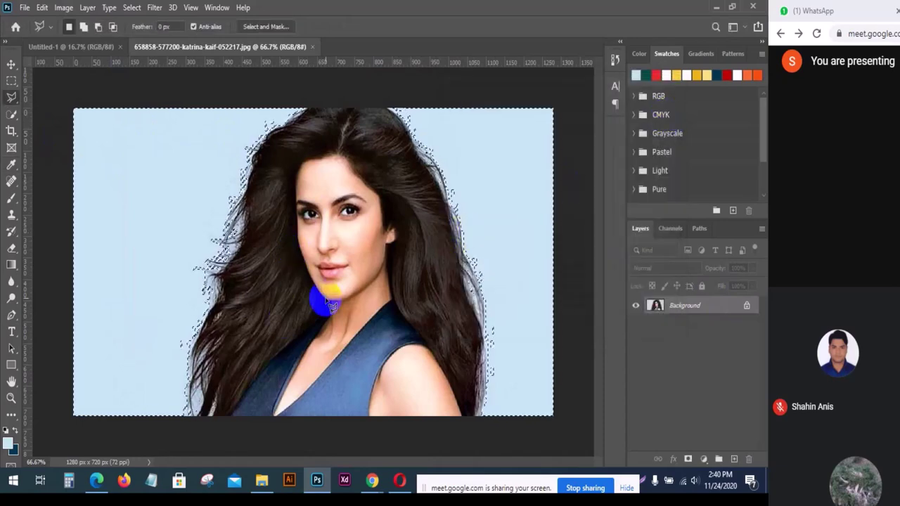
# Invert the selection onto the woman and open Select and Mask.
pyautogui.rightClick(348, 213)
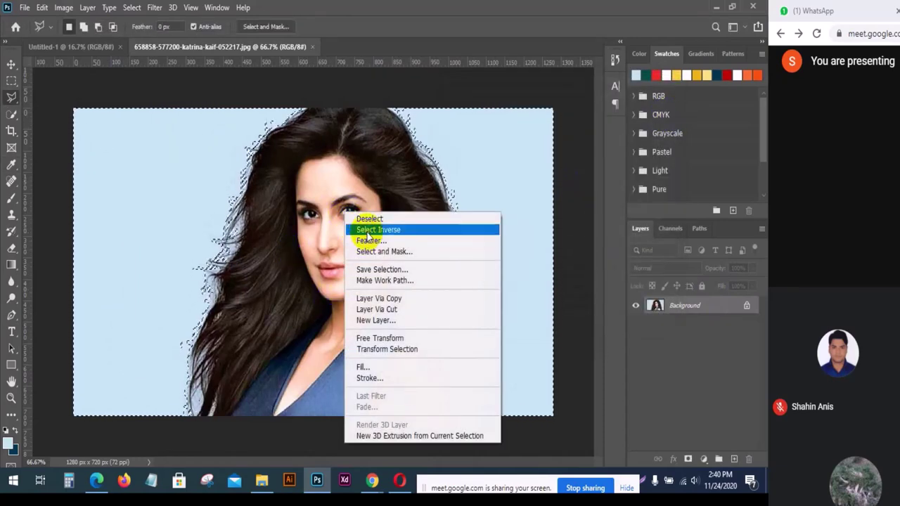
pyautogui.click(362, 227)
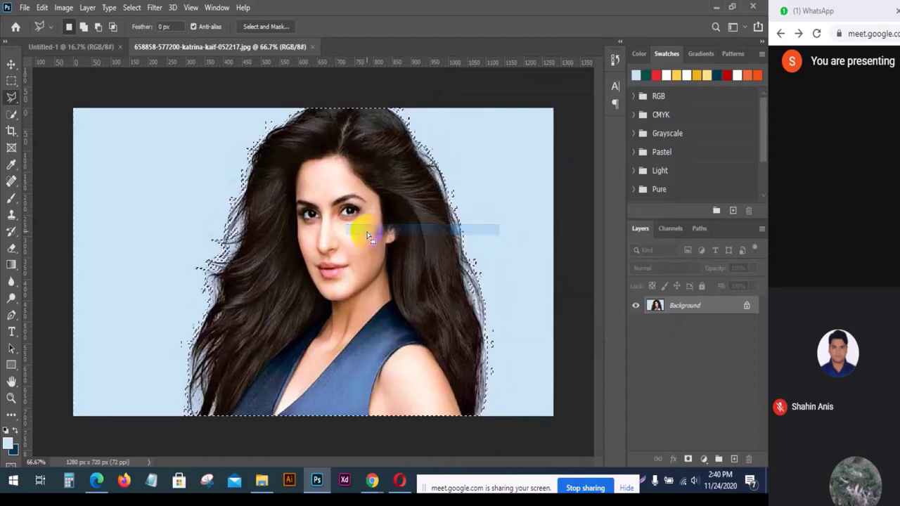
pyautogui.click(271, 28)
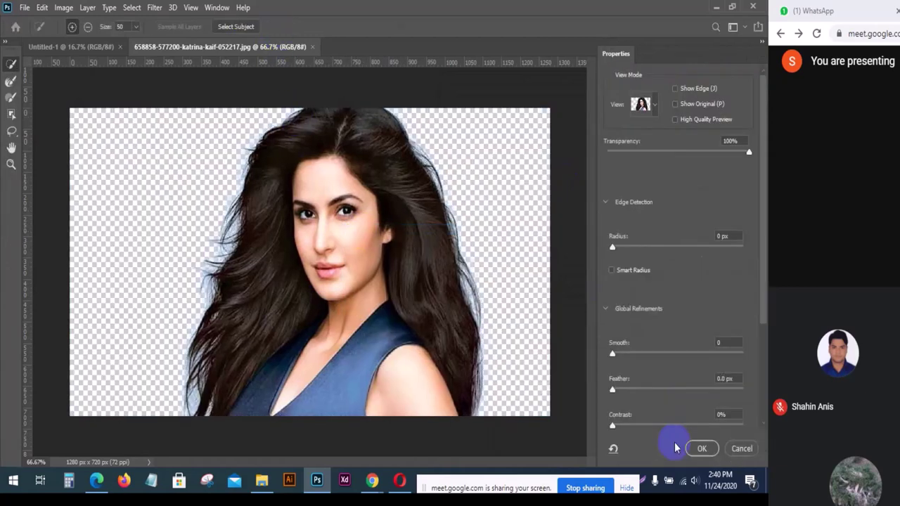
# Paint the Refine Edge Brush along the left, top and right hair edges, then apply.
pyautogui.click(12, 82)
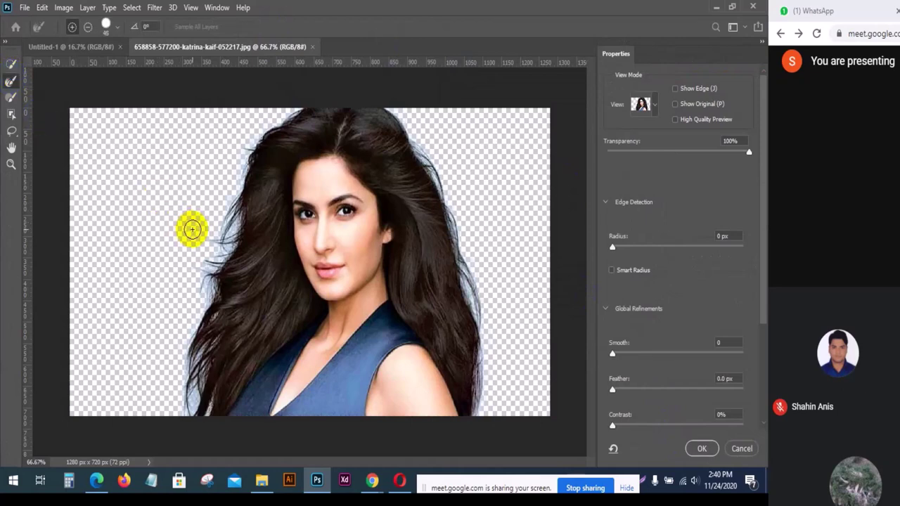
pyautogui.moveTo(235, 198)
pyautogui.mouseDown()
pyautogui.moveTo(243, 187)
pyautogui.moveTo(223, 261)
pyautogui.moveTo(232, 206)
pyautogui.moveTo(201, 291)
pyautogui.moveTo(257, 135)
pyautogui.mouseUp()
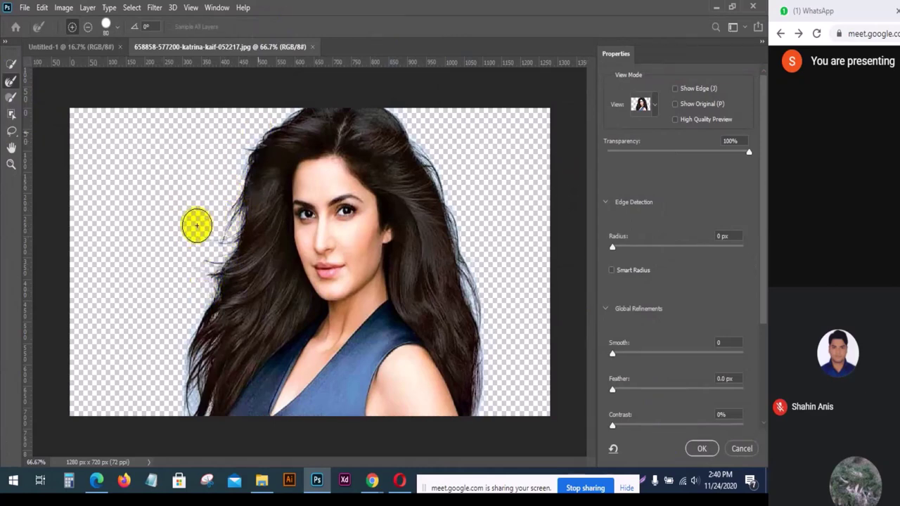
pyautogui.moveTo(222, 186)
pyautogui.mouseDown()
pyautogui.moveTo(295, 137)
pyautogui.moveTo(387, 136)
pyautogui.moveTo(394, 129)
pyautogui.moveTo(440, 203)
pyautogui.moveTo(458, 212)
pyautogui.moveTo(446, 209)
pyautogui.moveTo(484, 325)
pyautogui.moveTo(460, 356)
pyautogui.mouseUp()
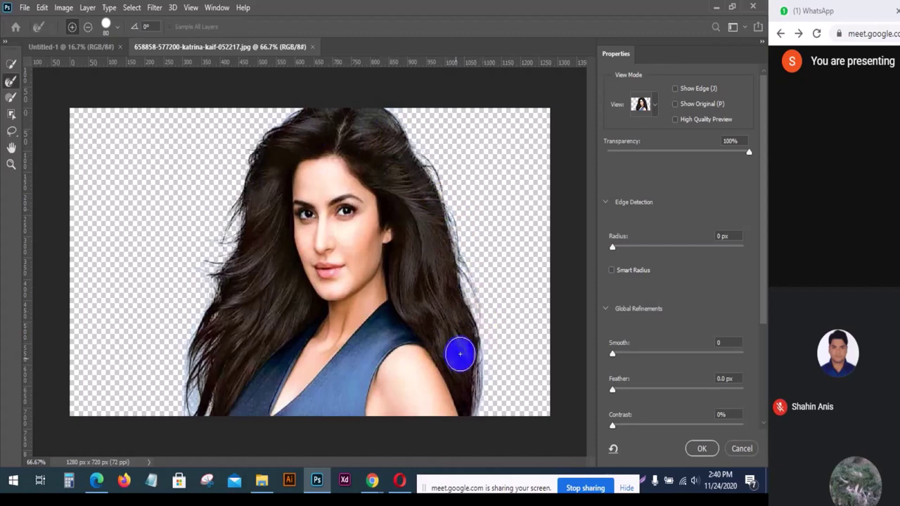
pyautogui.click(197, 331)
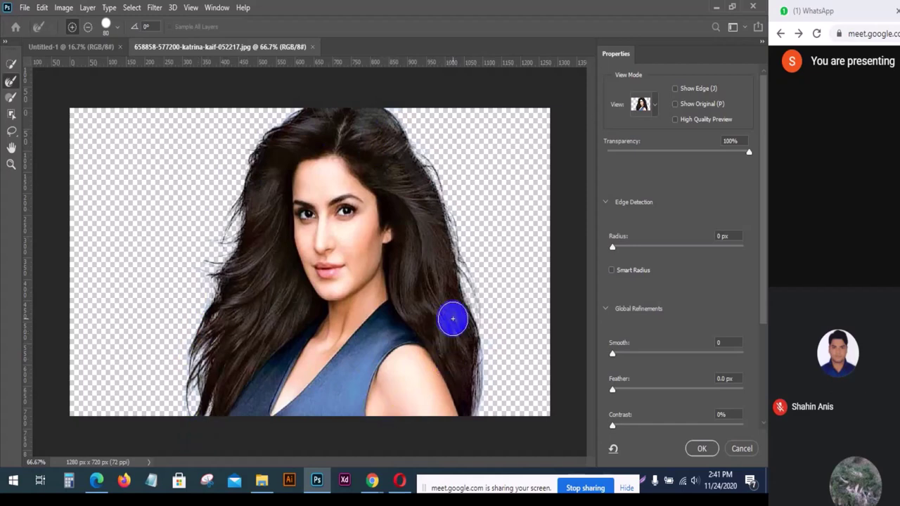
pyautogui.click(478, 351)
pyautogui.moveTo(478, 352); pyautogui.dragTo(480, 360)
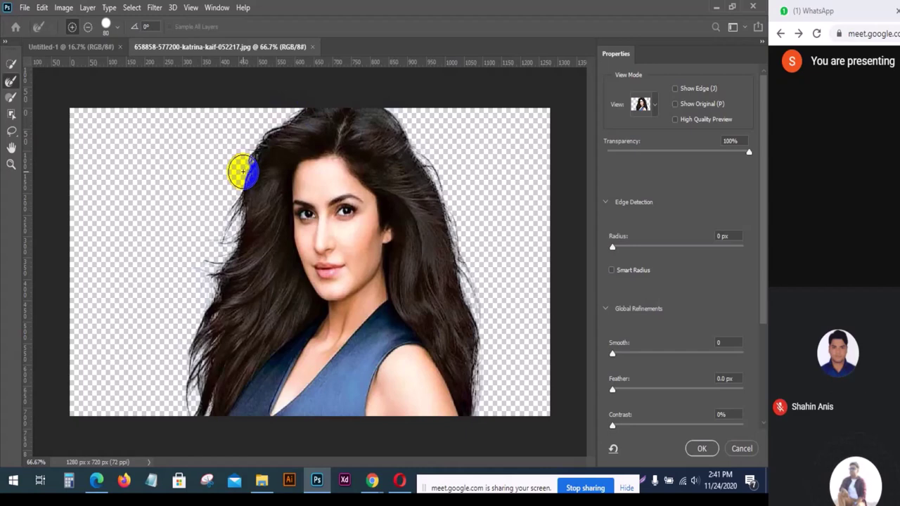
pyautogui.click(703, 448)
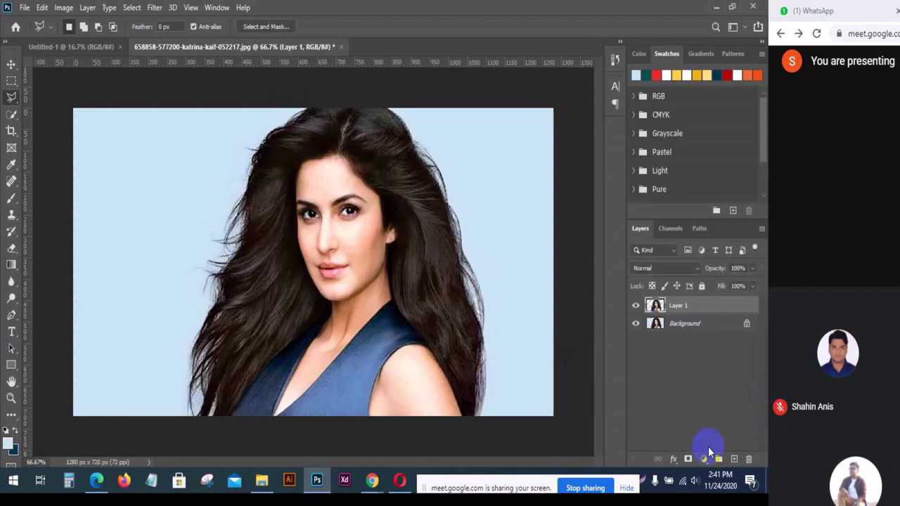
# Toggle the layers and zoom to inspect the cut-out, then close the photo without saving.
pyautogui.click(636, 325)
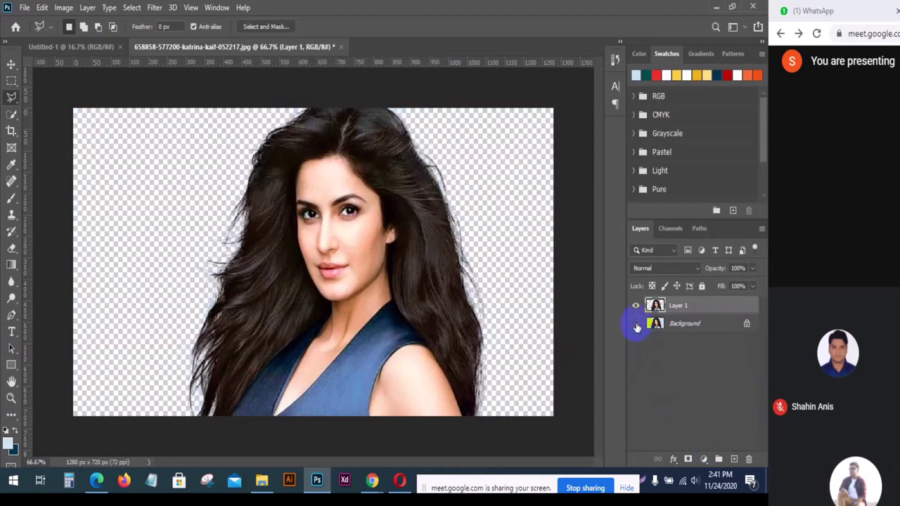
pyautogui.hotkey('ctrl', '+')
pyautogui.hotkey('ctrl', '+')
pyautogui.hotkey('ctrl', '+')
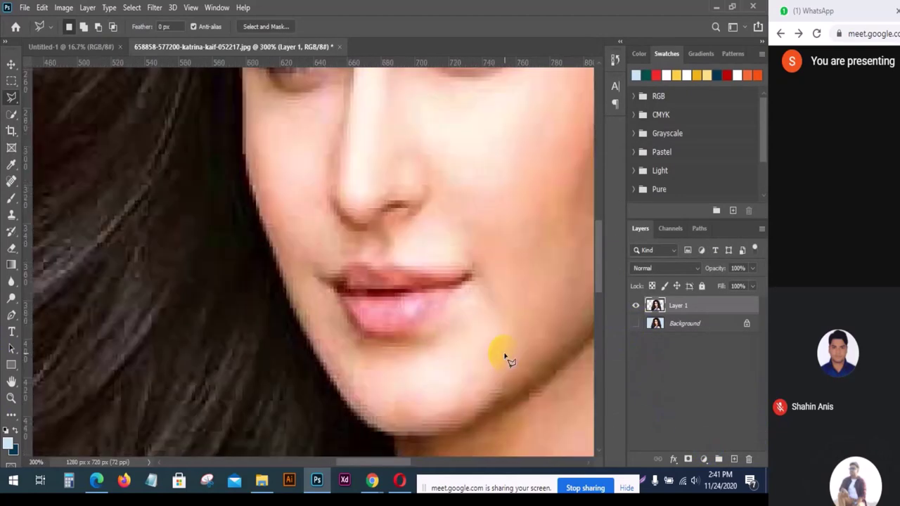
pyautogui.hotkey('ctrl', '-')
pyautogui.hotkey('ctrl', '-')
pyautogui.hotkey('ctrl', '-')
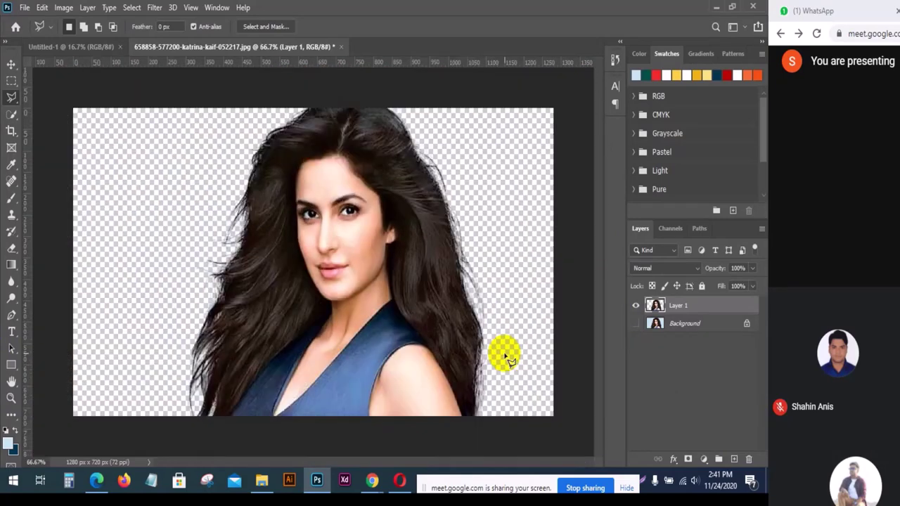
pyautogui.click(222, 324)
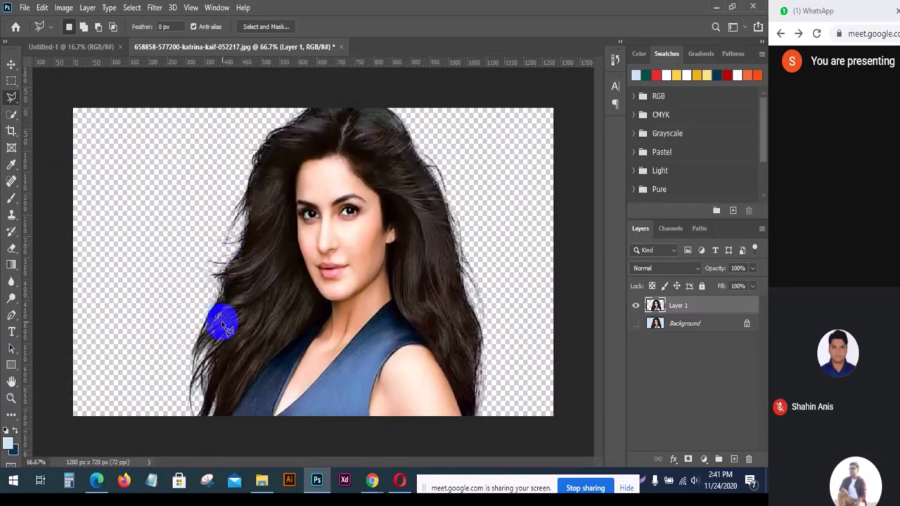
pyautogui.click(636, 306)
pyautogui.click(636, 323)
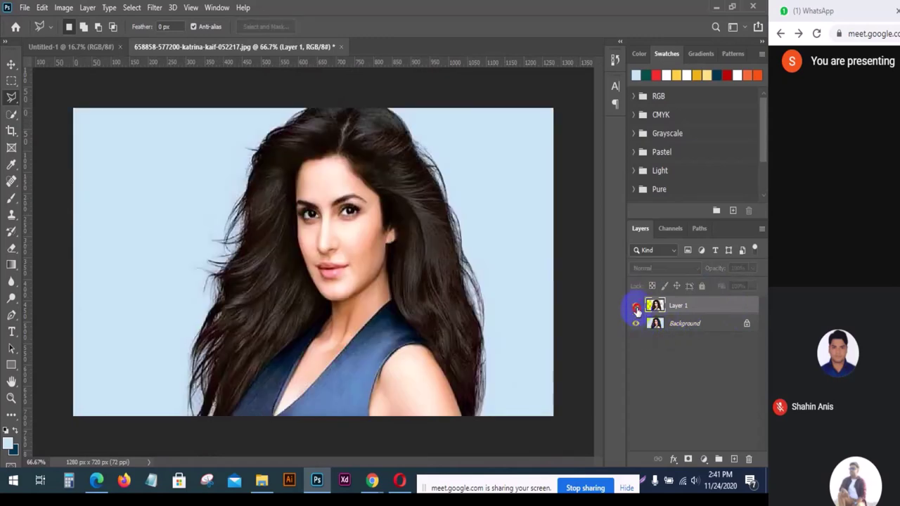
pyautogui.click(636, 306)
pyautogui.click(341, 46)
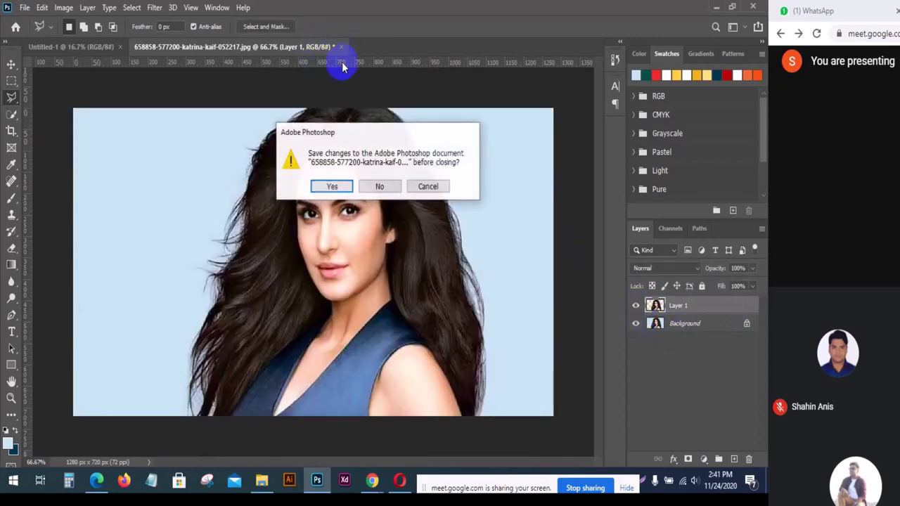
pyautogui.click(378, 186)
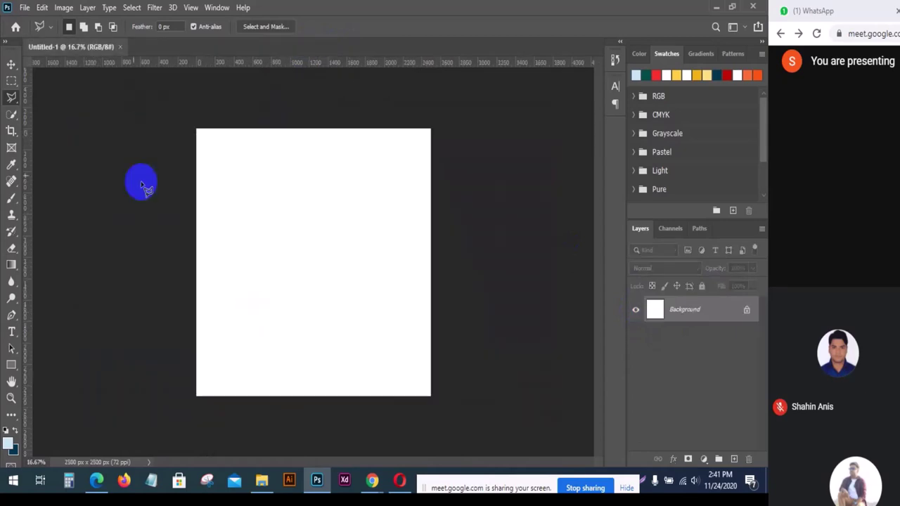
# Open the Arte.jpg portrait from disk.
pyautogui.click(24, 7)
pyautogui.click(36, 29)
pyautogui.click(454, 211)
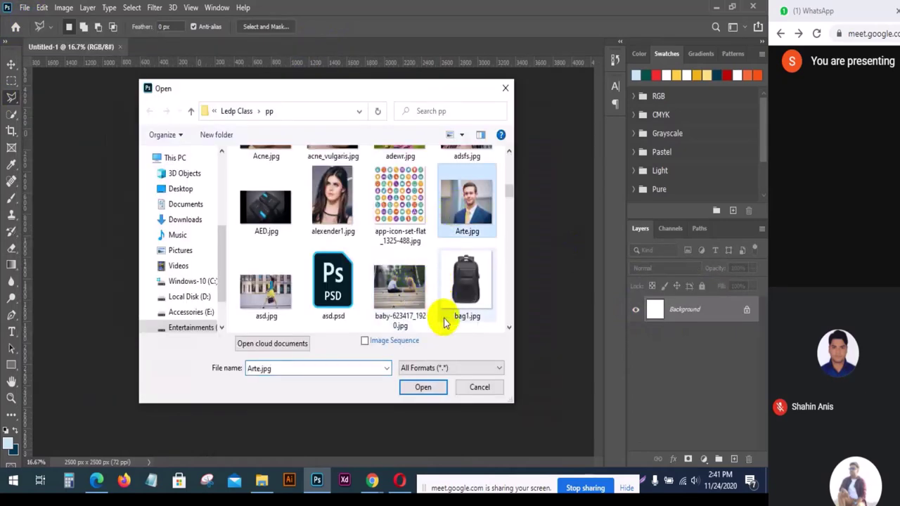
pyautogui.click(434, 385)
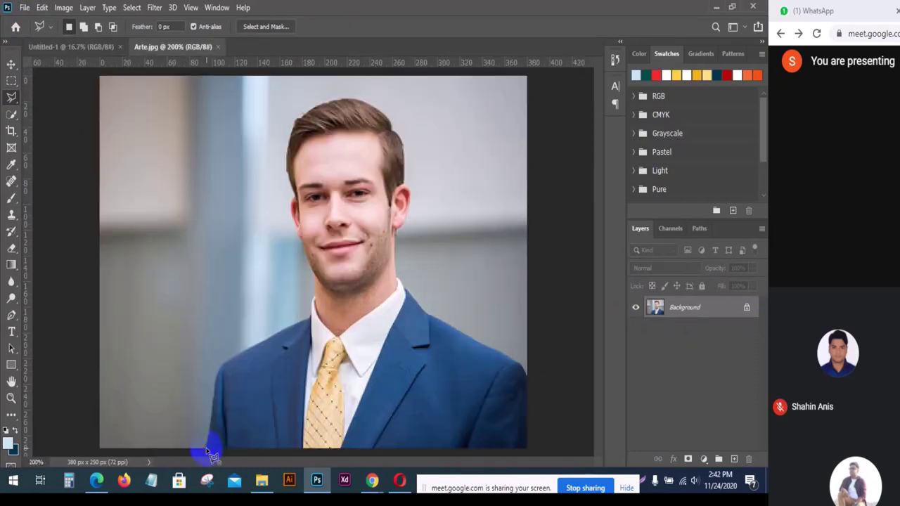
# Place polygonal lasso points from the bottom edge up the man's left side beside his head.
pyautogui.click(206, 448)
pyautogui.click(189, 391)
pyautogui.click(201, 323)
pyautogui.click(146, 250)
pyautogui.click(182, 227)
pyautogui.click(268, 169)
pyautogui.click(218, 138)
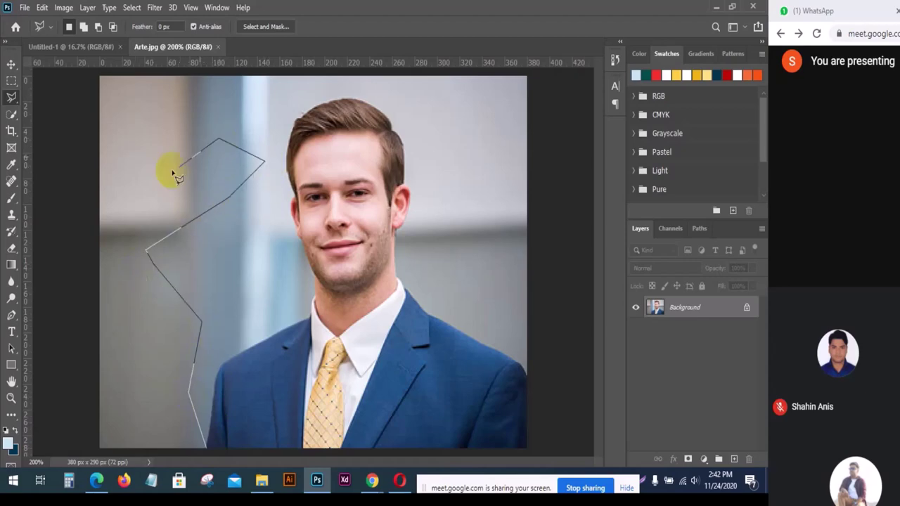
pyautogui.click(169, 176)
pyautogui.click(181, 226)
# Continue points along the ear, face and jaw, close the outline, then deselect.
pyautogui.click(225, 275)
pyautogui.click(246, 266)
pyautogui.click(261, 172)
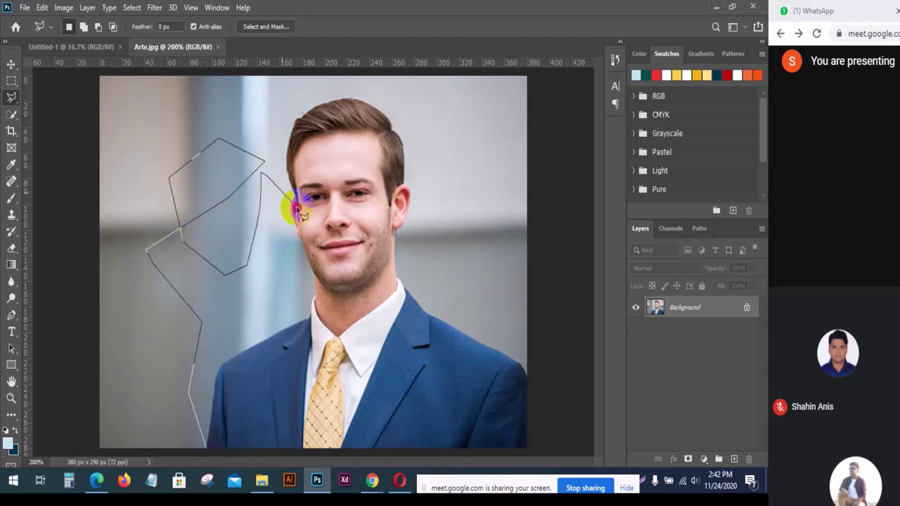
pyautogui.click(296, 204)
pyautogui.click(293, 239)
pyautogui.click(264, 288)
pyautogui.click(243, 296)
pyautogui.click(187, 258)
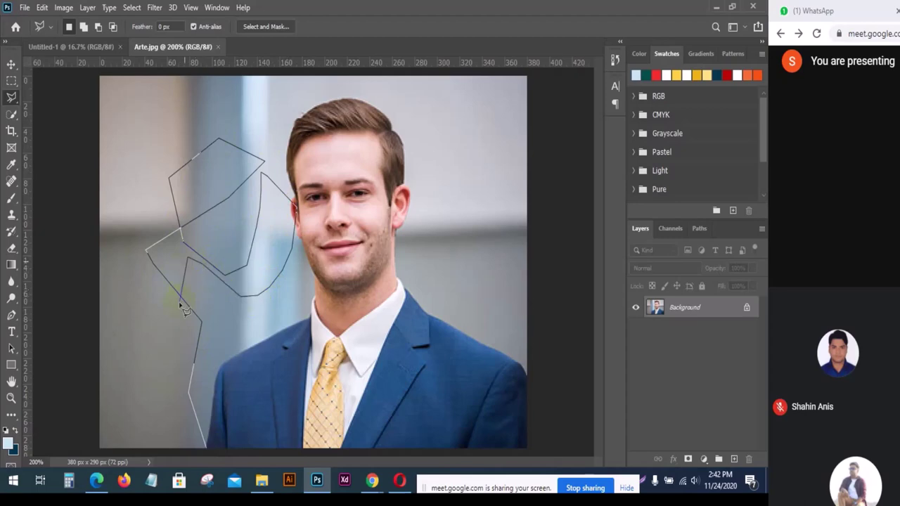
pyautogui.click(181, 301)
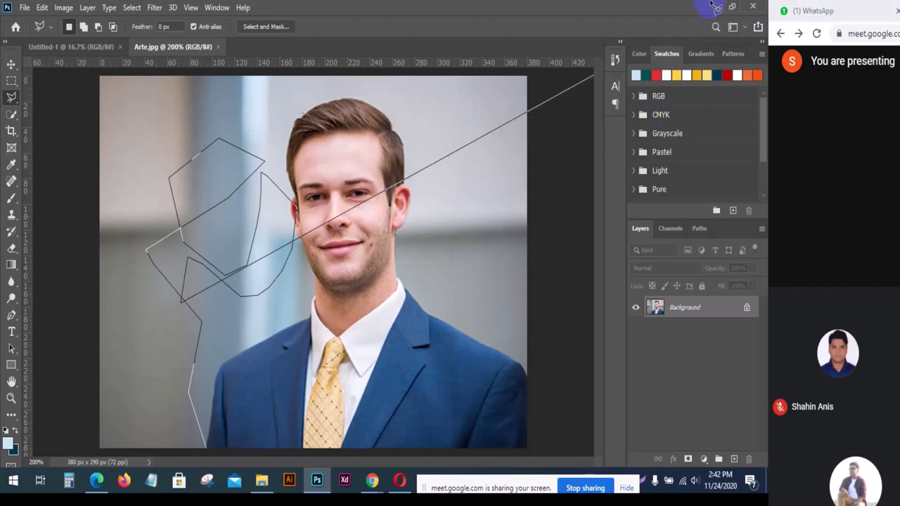
pyautogui.doubleClick(588, 116)
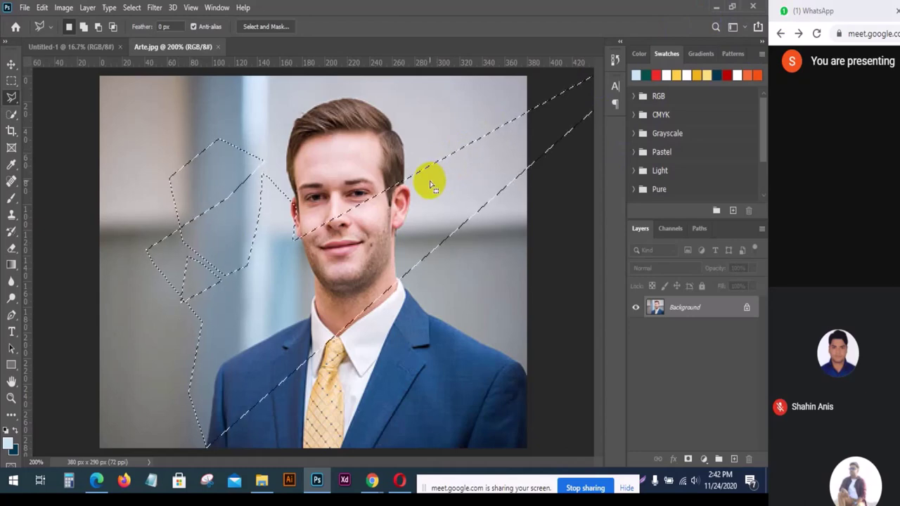
pyautogui.hotkey('ctrl', 'd')
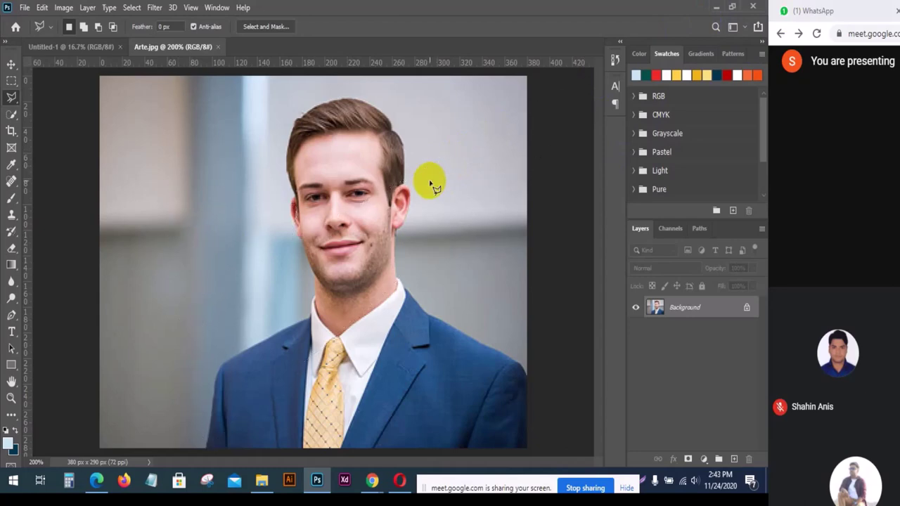
# Anchor the lasso from the suit's bottom-left over the collar, jaw and cheek to the temple.
pyautogui.click(206, 449)
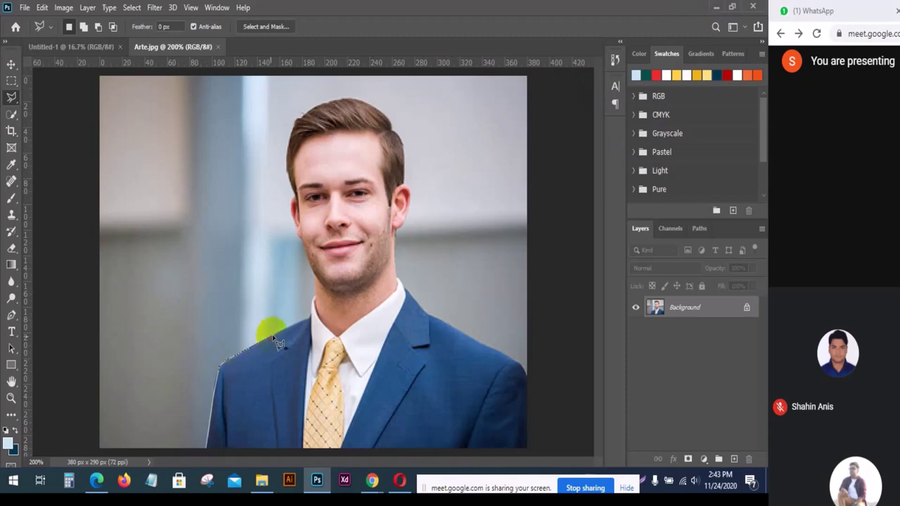
pyautogui.click(310, 318)
pyautogui.hotkey('ctrl', '+')
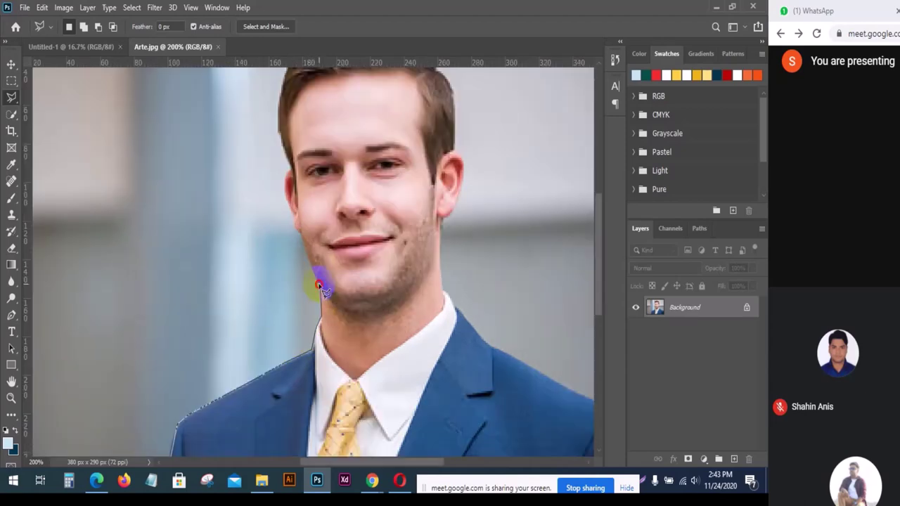
pyautogui.click(300, 232)
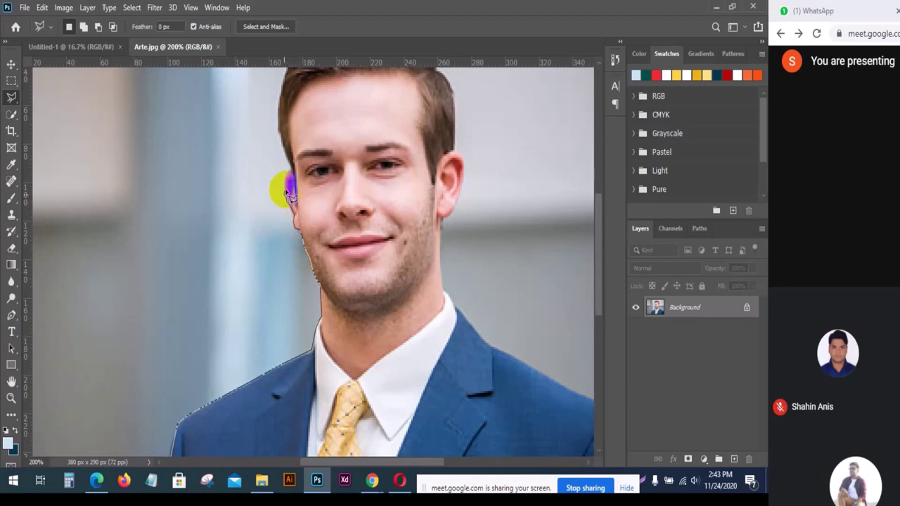
pyautogui.click(283, 181)
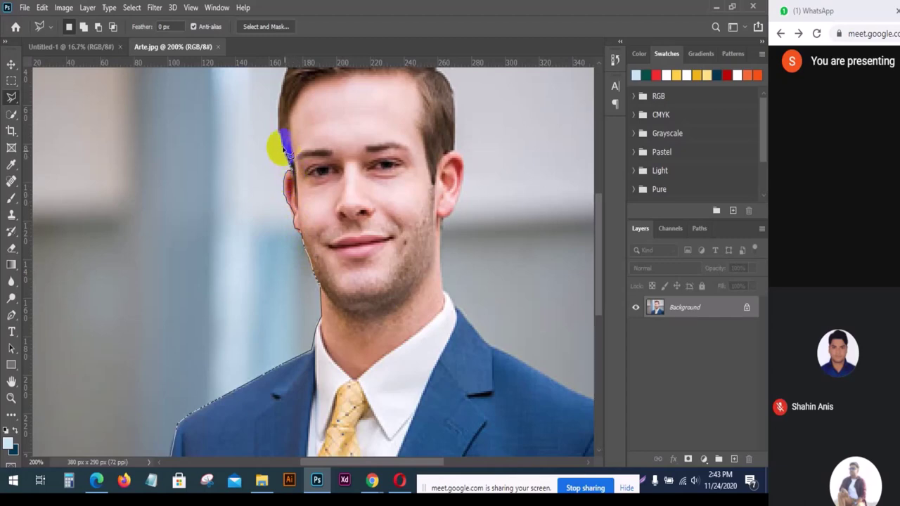
pyautogui.hotkey('ctrl', '-')
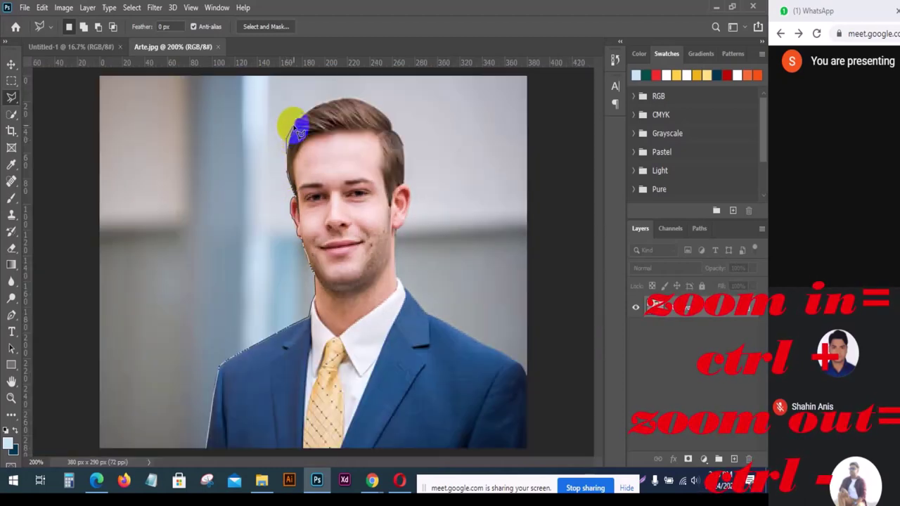
pyautogui.click(286, 152)
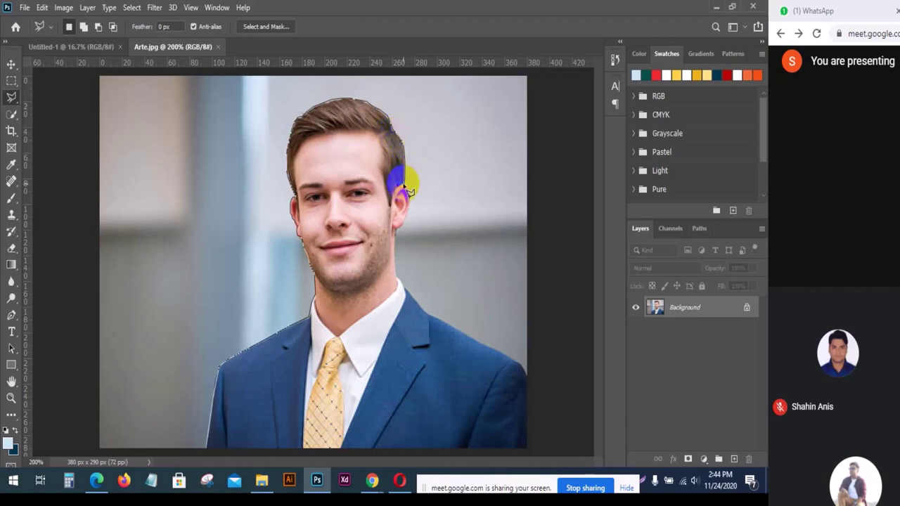
# Anchor the lasso down the right jaw and neck, then close the outline at its starting point.
pyautogui.scroll(1, 406, 180)
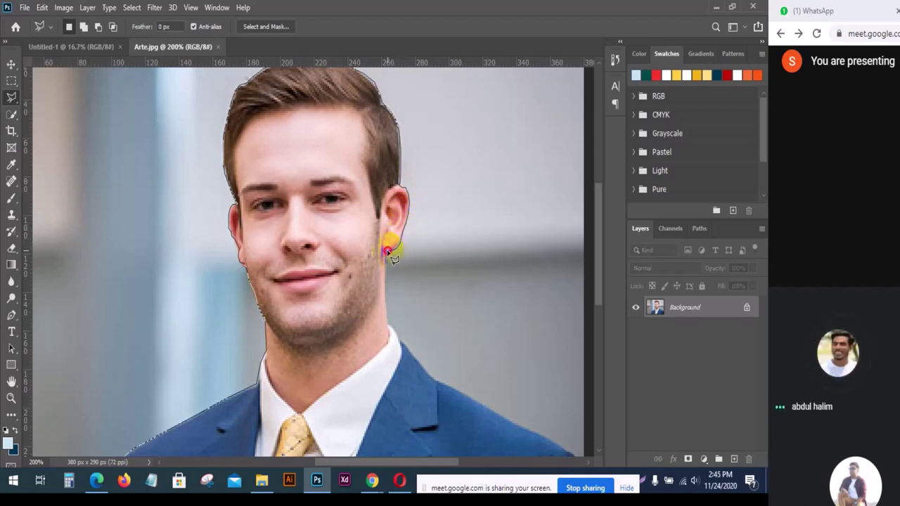
pyautogui.click(386, 301)
pyautogui.click(386, 314)
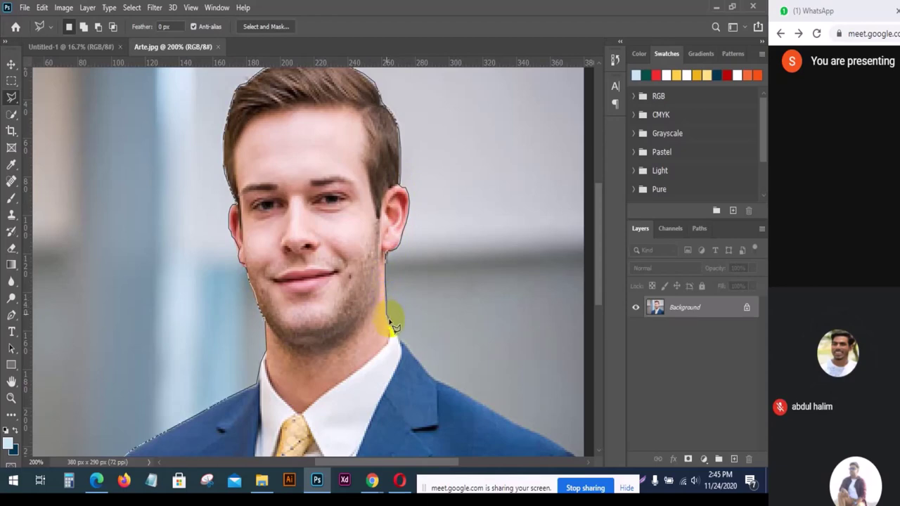
pyautogui.click(386, 324)
pyautogui.click(399, 346)
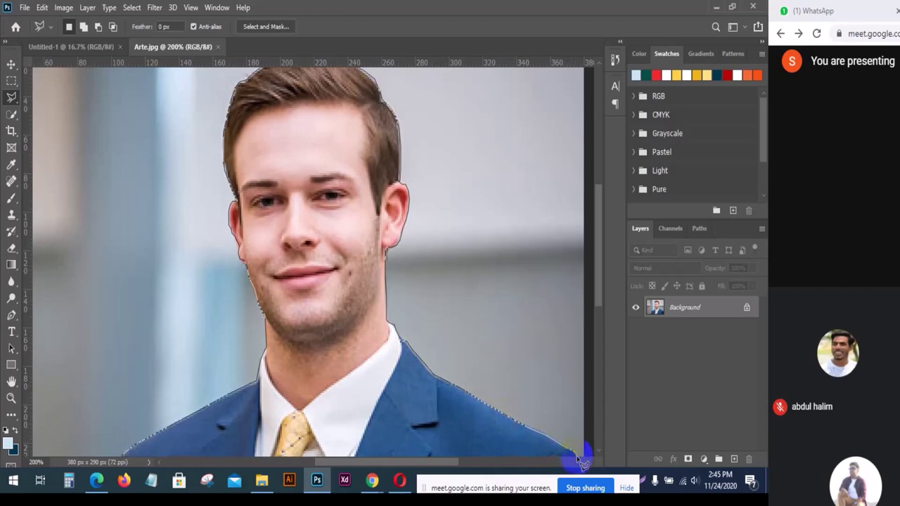
pyautogui.hotkey('ctrl', '-')
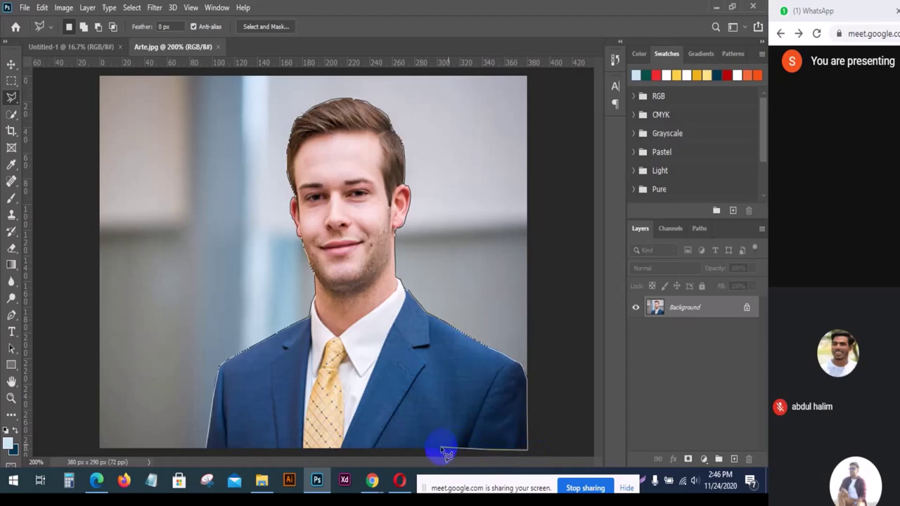
pyautogui.click(210, 450)
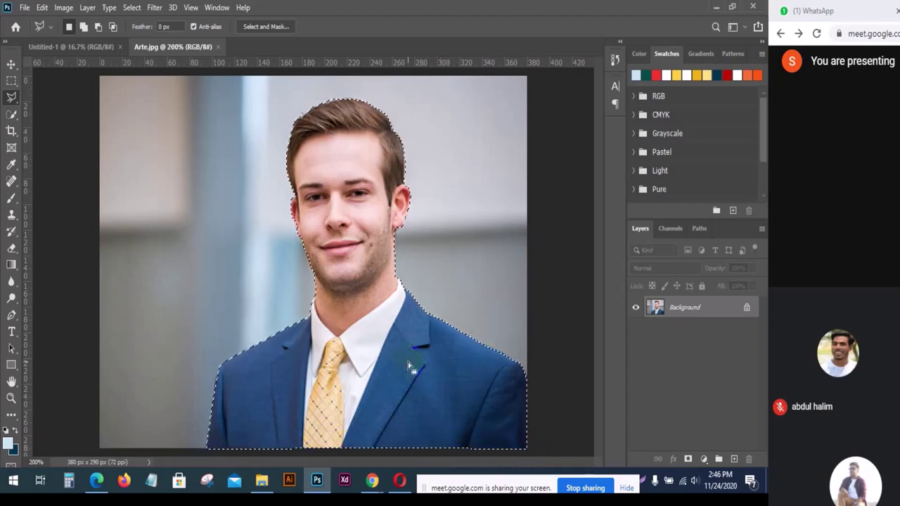
pyautogui.click(362, 237)
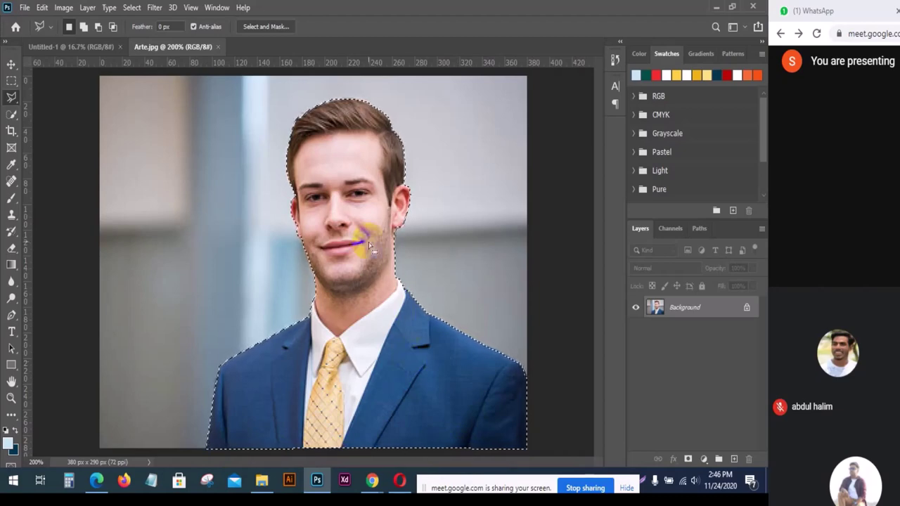
# Invert the selection to the background and apply a Content-Aware fill to it.
pyautogui.rightClick(357, 223)
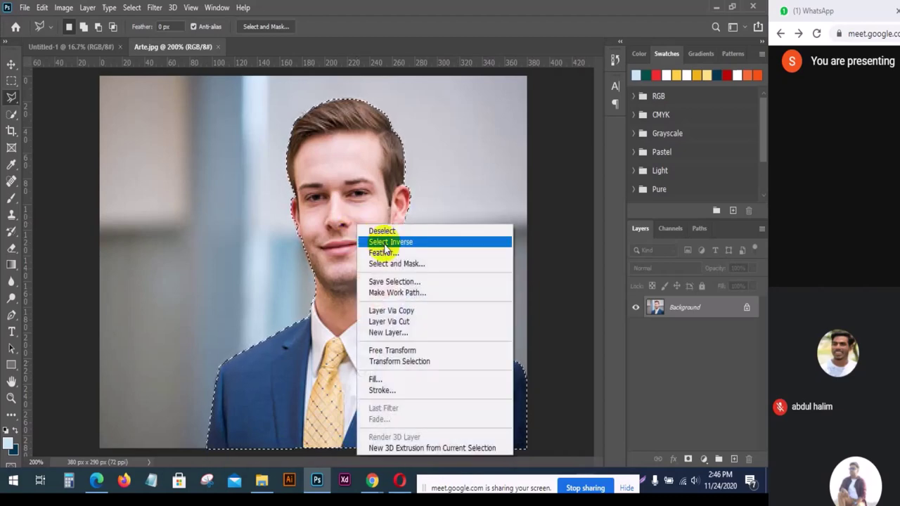
pyautogui.click(382, 241)
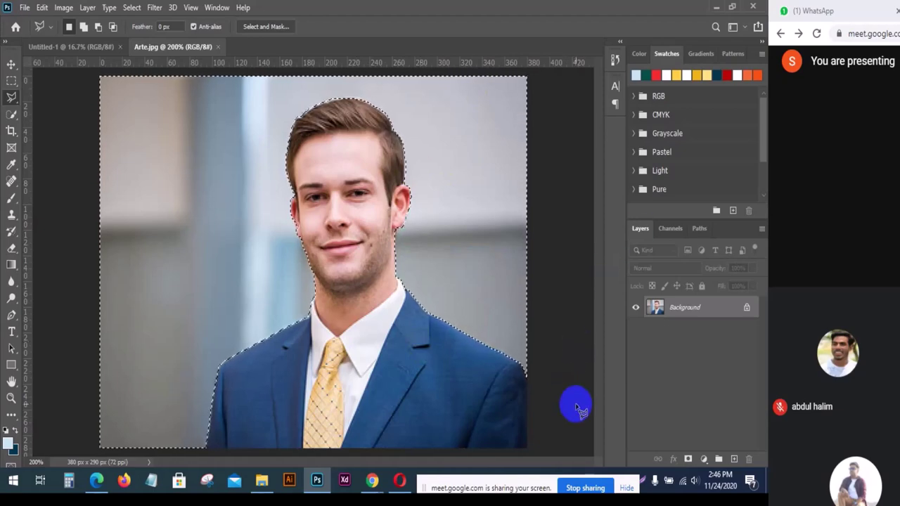
pyautogui.hotkey('shift', 'F5')
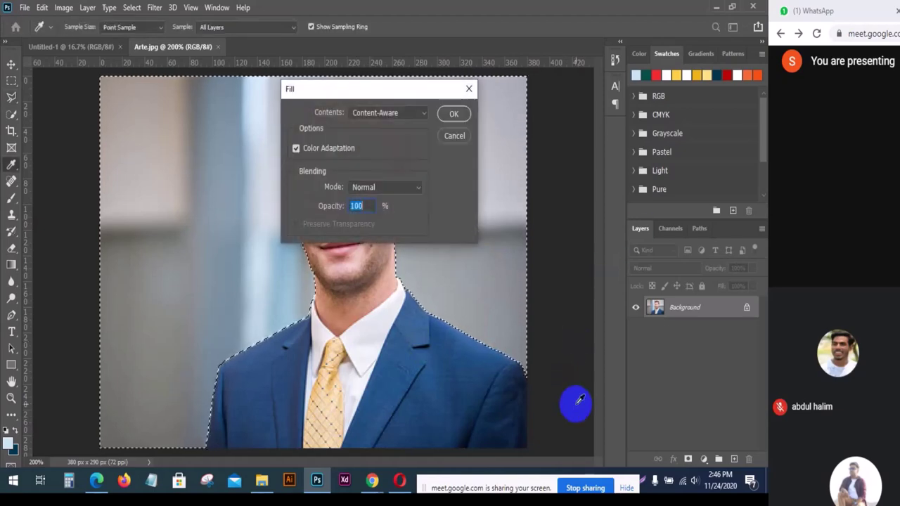
pyautogui.click(453, 114)
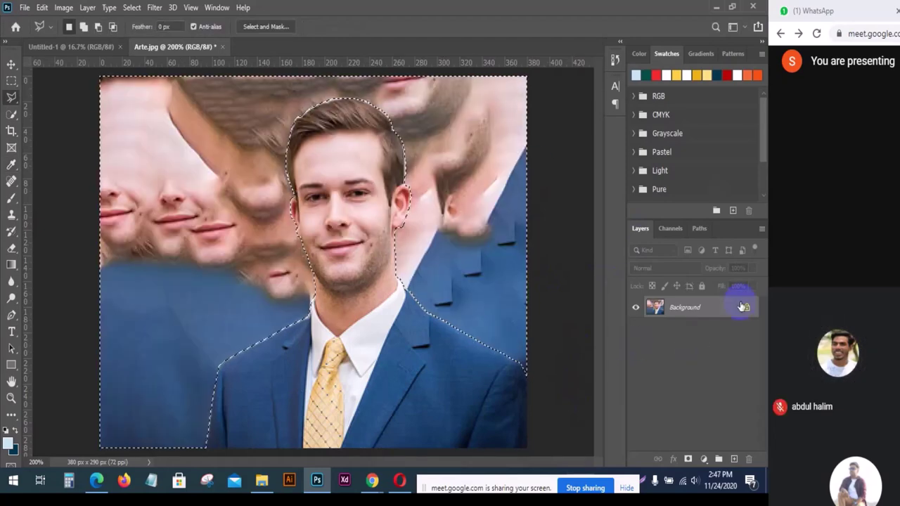
# Unlock the Background into Layer 0, delete the background, and deselect.
pyautogui.click(746, 310)
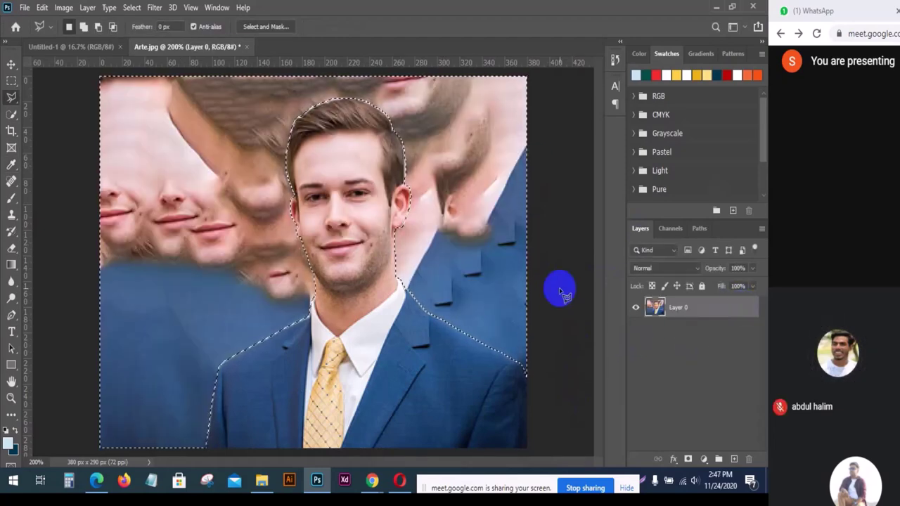
pyautogui.press('Delete')
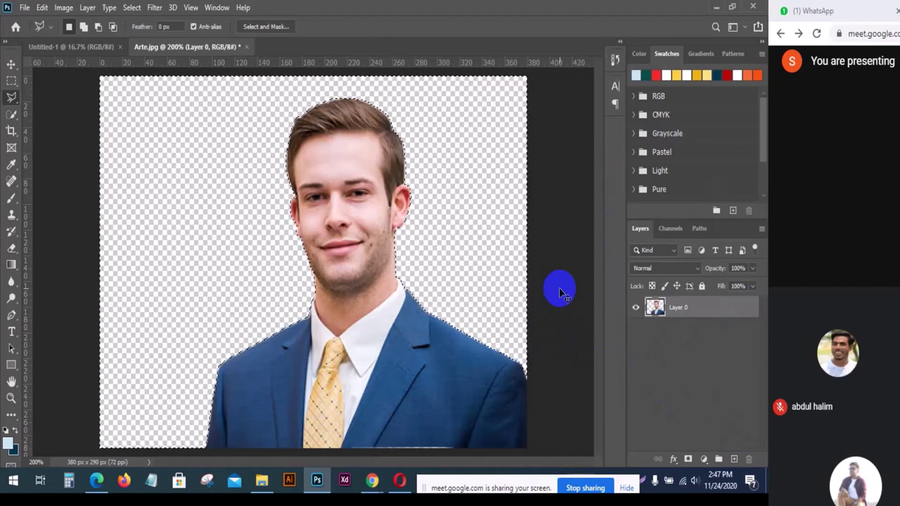
pyautogui.hotkey('ctrl', 'd')
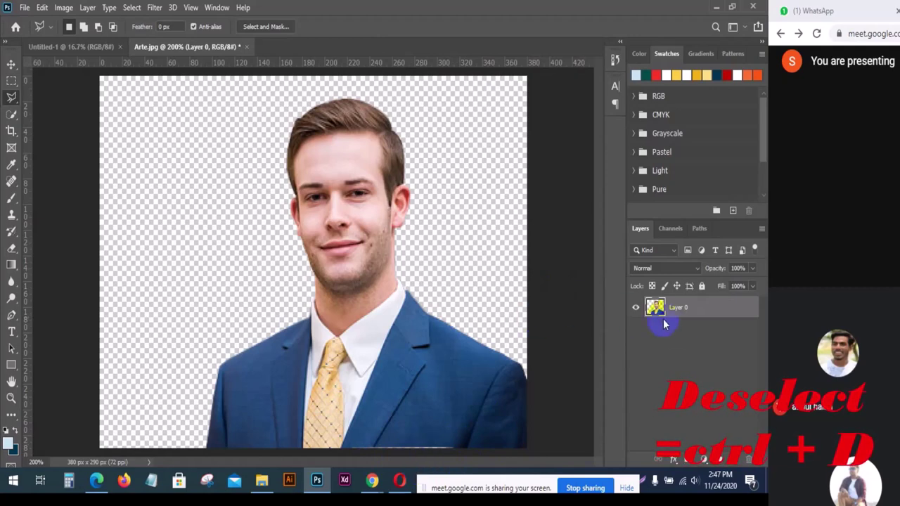
# Add Layer 1 below Layer 0 and fill it with magenta cc25f0.
pyautogui.click(734, 459)
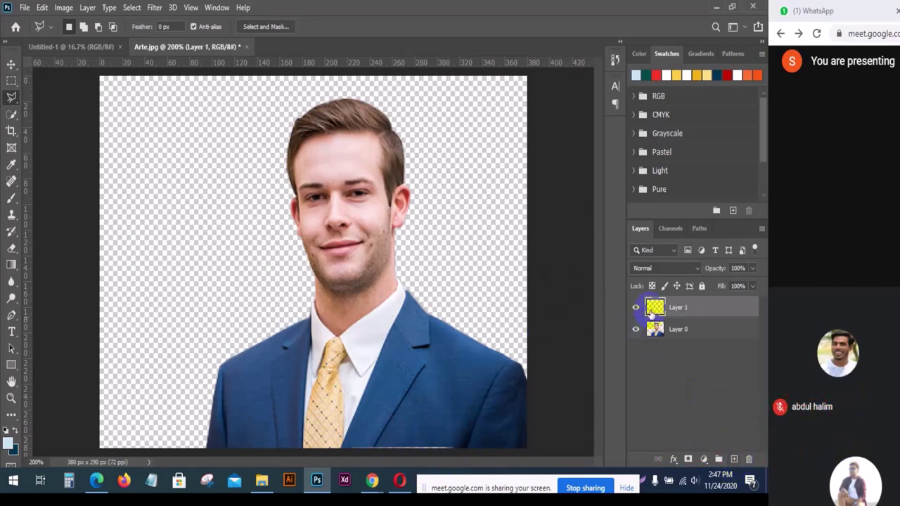
pyautogui.moveTo(654, 308); pyautogui.dragTo(668, 362)
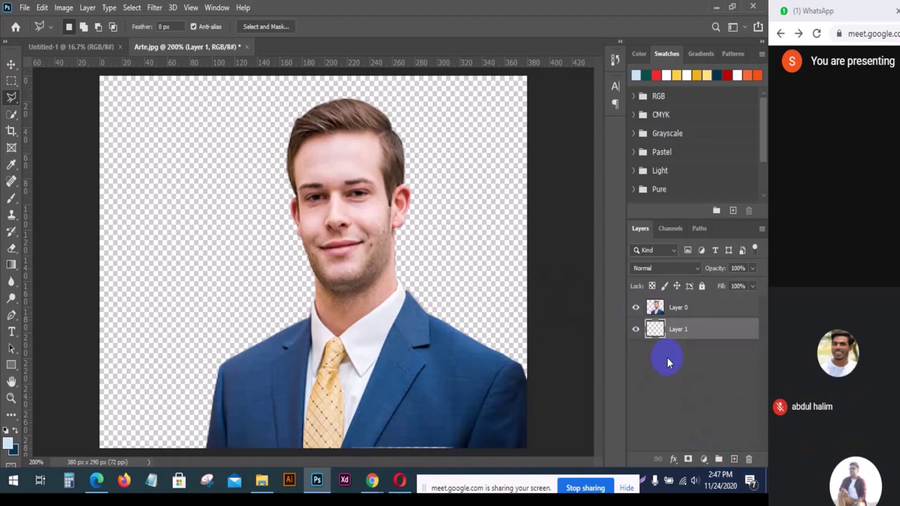
pyautogui.click(8, 443)
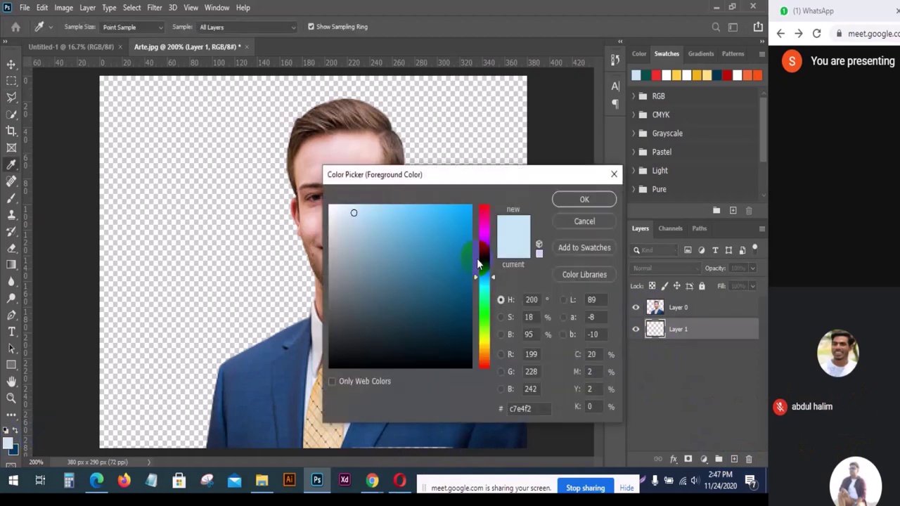
pyautogui.moveTo(477, 258); pyautogui.dragTo(450, 214)
pyautogui.click(584, 199)
pyautogui.hotkey('alt', 'BackSpace')
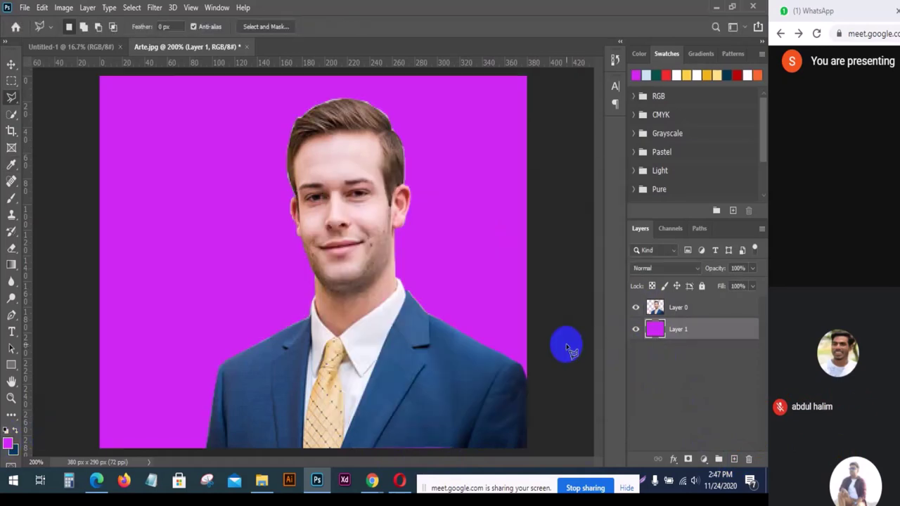
# Switch to the Move tool and zoom in to 300% on the face.
pyautogui.scroll(1, 570, 350)
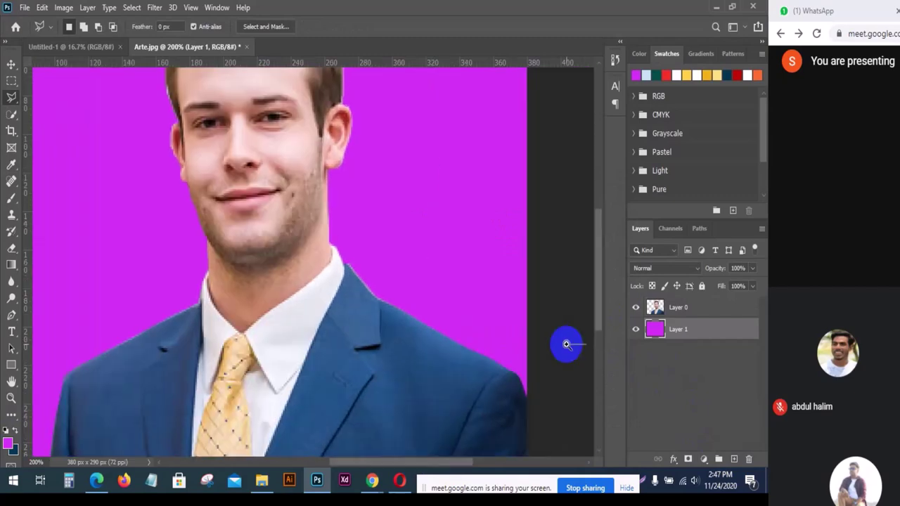
pyautogui.scroll(-1, 571, 350)
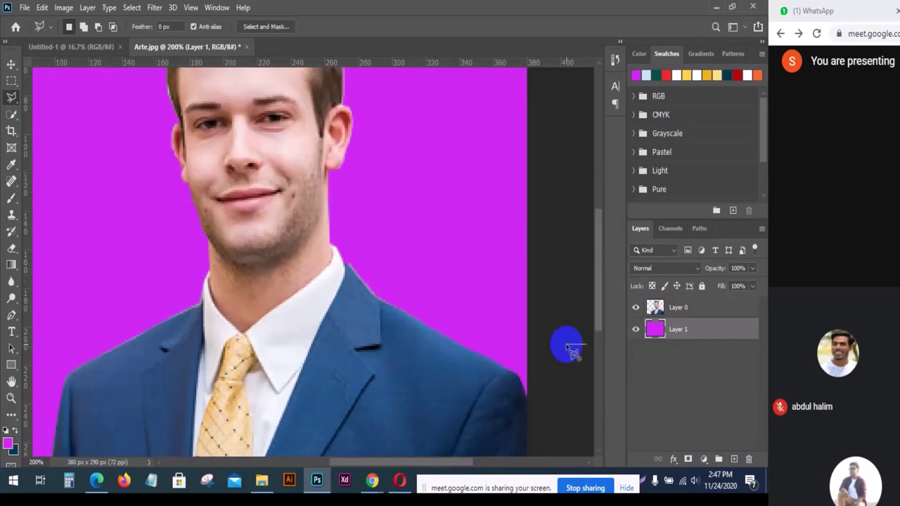
pyautogui.scroll(-2, 458, 249)
pyautogui.press('v')
pyautogui.scroll(3, 438, 225)
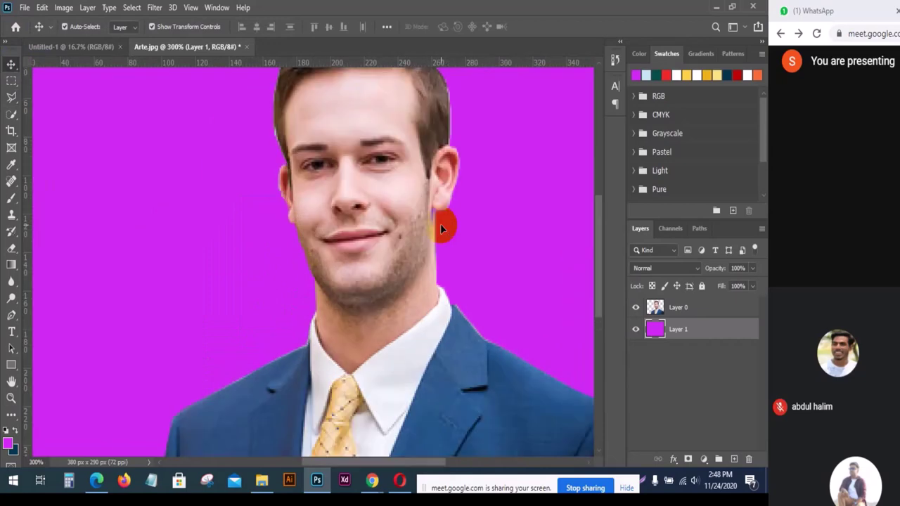
pyautogui.scroll(2, 440, 223)
pyautogui.click(335, 125)
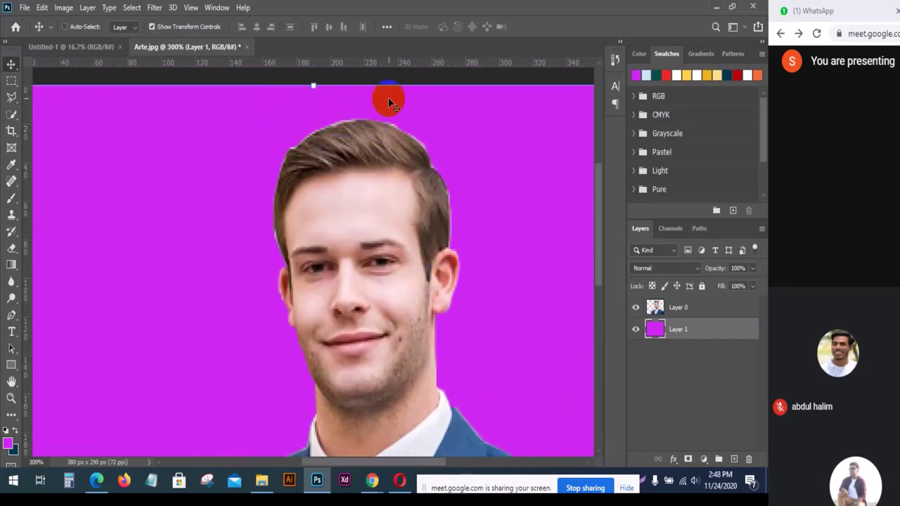
pyautogui.hotkey('ctrl', '-')
pyautogui.hotkey('ctrl', '-')
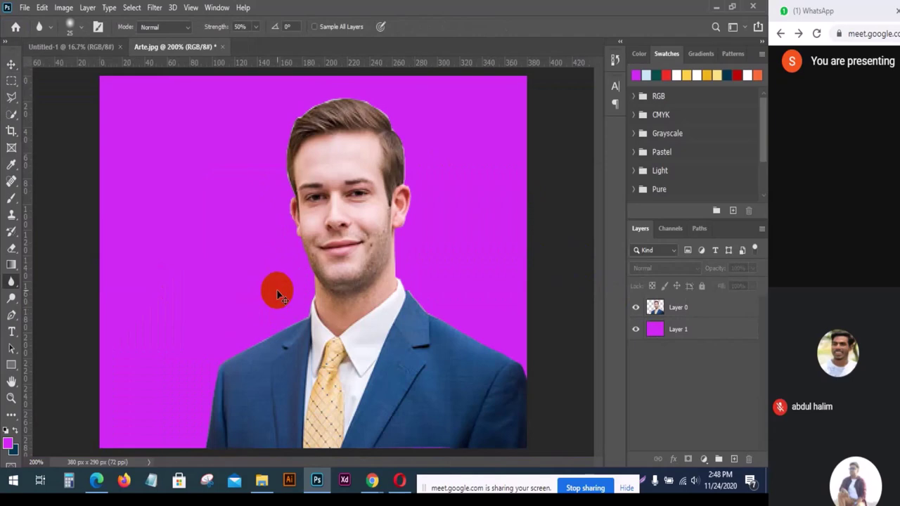
pyautogui.hotkey('ctrl', '+')
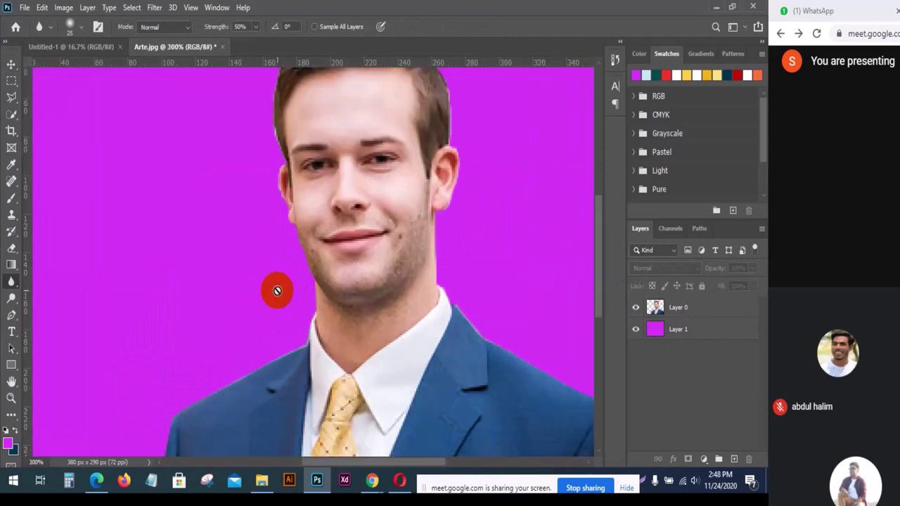
# Make Layer 0 active and set the blur brush to 20 px.
pyautogui.scroll(4, 274, 281)
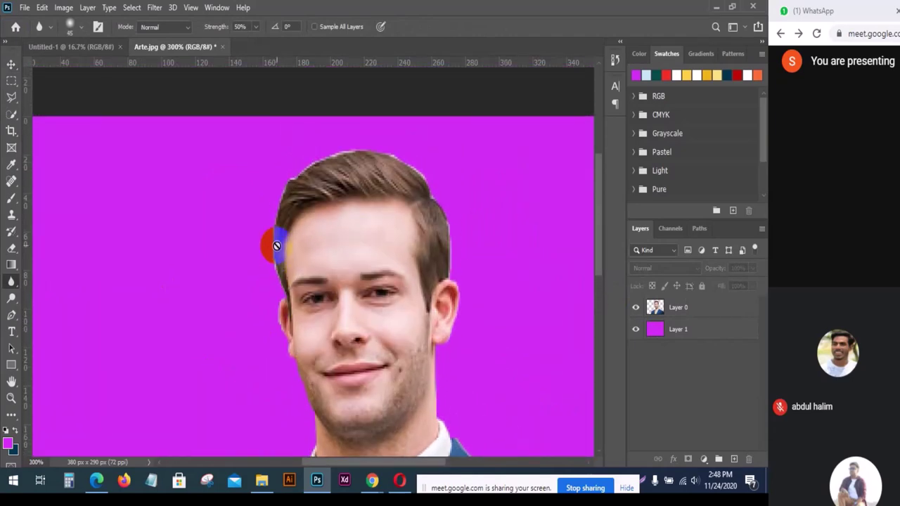
pyautogui.click(654, 307)
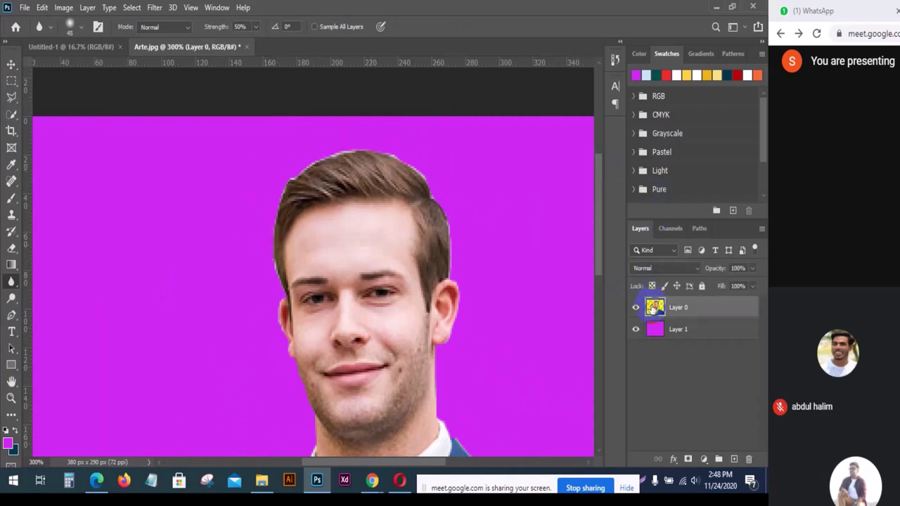
pyautogui.scroll(1, 293, 267)
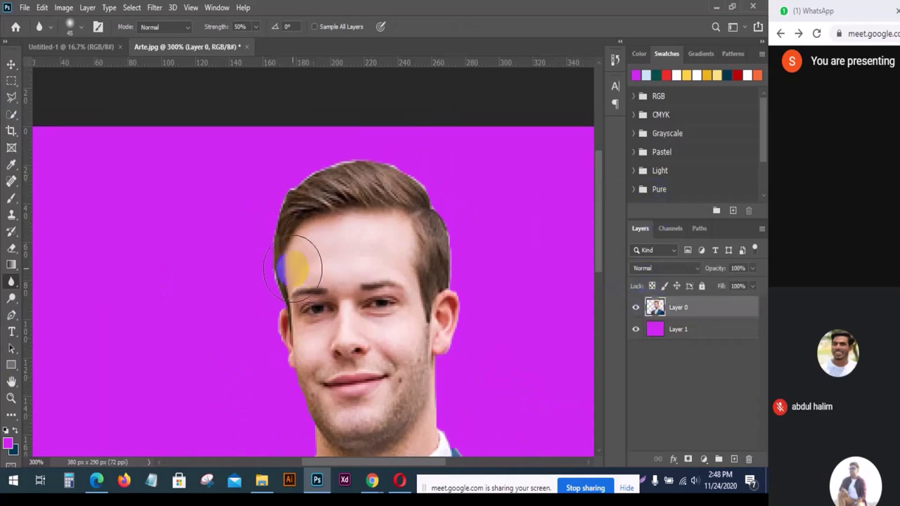
pyautogui.press('[')
pyautogui.press('[')
pyautogui.press('[')
pyautogui.press('[')
pyautogui.press('[')
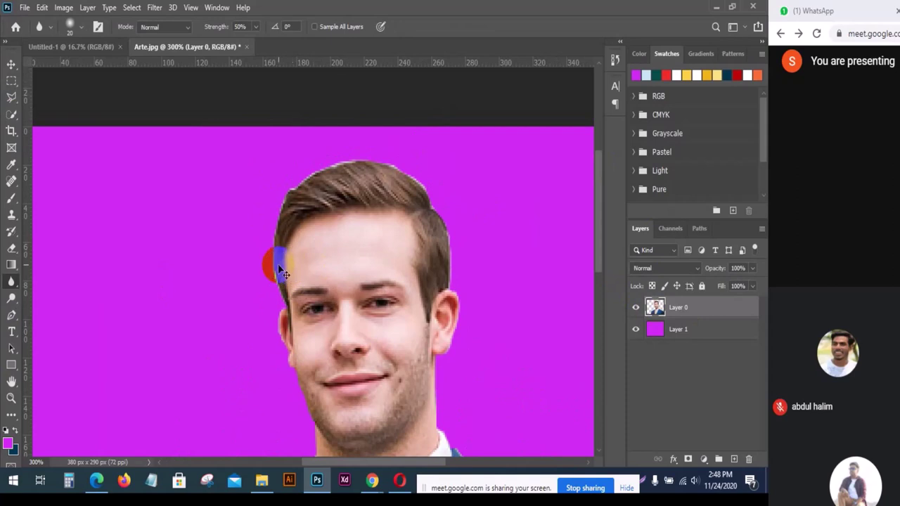
# Blur the cutout edges along the top and right of the hair, the ear, face and neck.
pyautogui.scroll(1, 275, 261)
pyautogui.scroll(3, 260, 270)
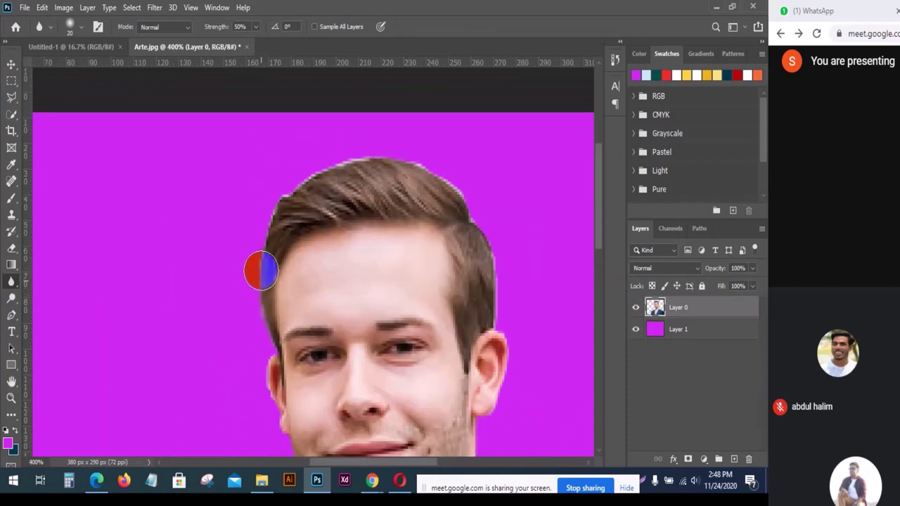
pyautogui.moveTo(311, 188)
pyautogui.mouseDown()
pyautogui.moveTo(363, 166)
pyautogui.moveTo(426, 165)
pyautogui.moveTo(400, 162)
pyautogui.moveTo(487, 206)
pyautogui.moveTo(447, 186)
pyautogui.moveTo(471, 212)
pyautogui.moveTo(396, 156)
pyautogui.moveTo(247, 209)
pyautogui.mouseUp()
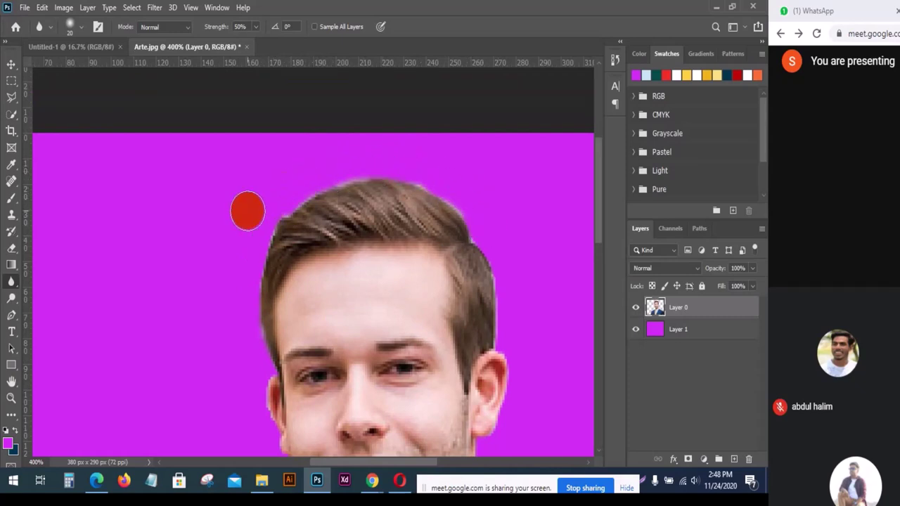
pyautogui.scroll(-2, 457, 254)
pyautogui.moveTo(510, 245)
pyautogui.mouseDown()
pyautogui.moveTo(485, 202)
pyautogui.moveTo(518, 270)
pyautogui.moveTo(501, 245)
pyautogui.moveTo(504, 303)
pyautogui.moveTo(524, 295)
pyautogui.moveTo(515, 258)
pyautogui.moveTo(518, 327)
pyautogui.moveTo(537, 325)
pyautogui.moveTo(522, 277)
pyautogui.moveTo(494, 317)
pyautogui.mouseUp()
pyautogui.scroll(-4, 513, 288)
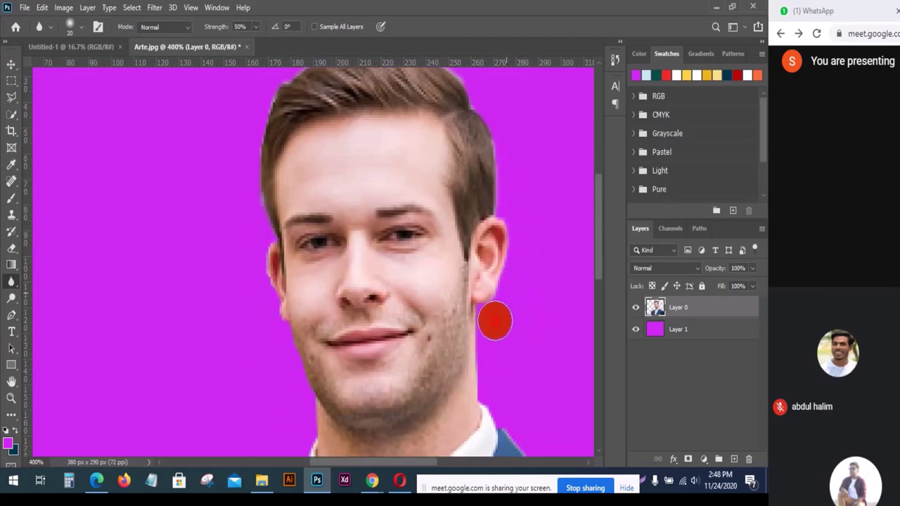
pyautogui.scroll(-2, 492, 321)
pyautogui.moveTo(248, 241)
pyautogui.mouseDown()
pyautogui.moveTo(259, 212)
pyautogui.moveTo(285, 331)
pyautogui.mouseUp()
pyautogui.scroll(-4, 285, 332)
pyautogui.moveTo(299, 299)
pyautogui.mouseDown()
pyautogui.moveTo(286, 220)
pyautogui.moveTo(305, 317)
pyautogui.mouseUp()
pyautogui.moveTo(498, 202)
pyautogui.mouseDown()
pyautogui.moveTo(486, 209)
pyautogui.moveTo(486, 281)
pyautogui.moveTo(506, 304)
pyautogui.mouseUp()
# Blur the suit's left and right shoulder edges.
pyautogui.scroll(-3, 508, 305)
pyautogui.moveTo(248, 312)
pyautogui.mouseDown()
pyautogui.moveTo(293, 287)
pyautogui.moveTo(285, 310)
pyautogui.moveTo(189, 339)
pyautogui.mouseUp()
pyautogui.scroll(-2, 219, 292)
pyautogui.scroll(-1, 219, 292)
pyautogui.moveTo(218, 292)
pyautogui.mouseDown()
pyautogui.moveTo(225, 263)
pyautogui.moveTo(183, 305)
pyautogui.moveTo(109, 345)
pyautogui.mouseUp()
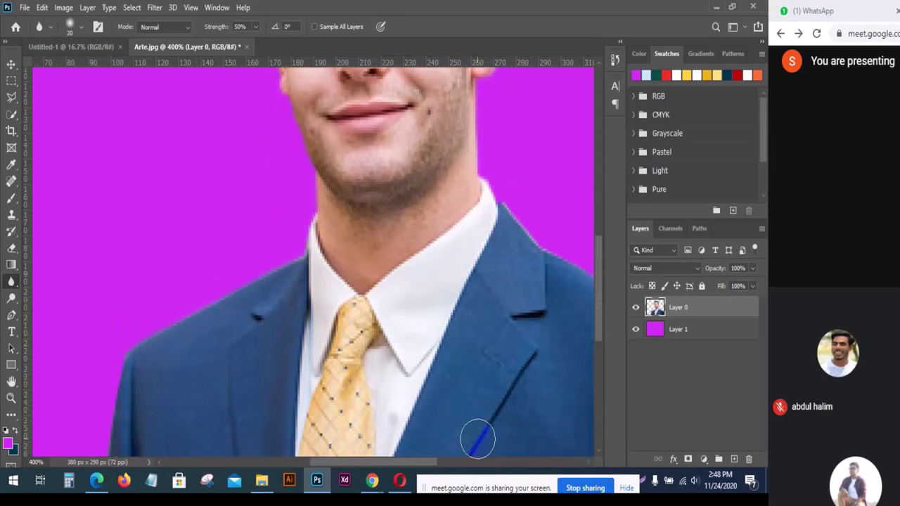
pyautogui.moveTo(385, 439); pyautogui.dragTo(381, 438)
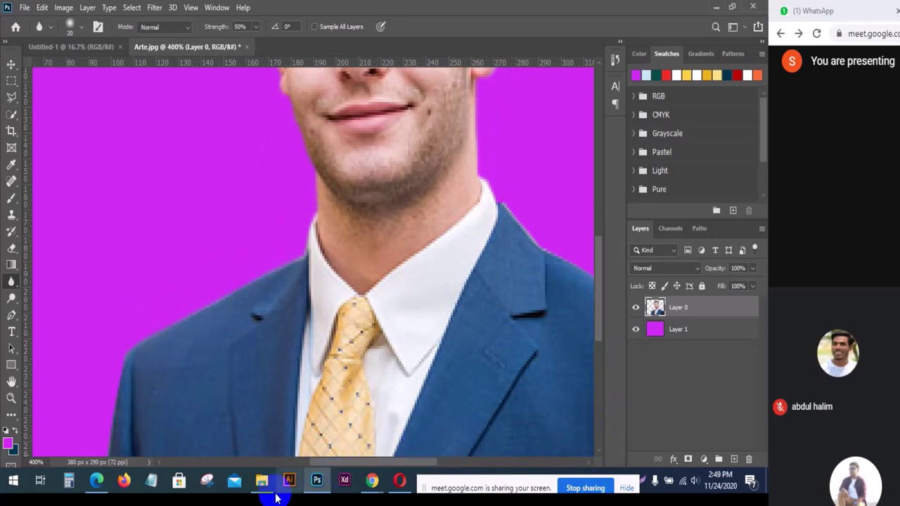
pyautogui.moveTo(348, 463); pyautogui.dragTo(415, 485)
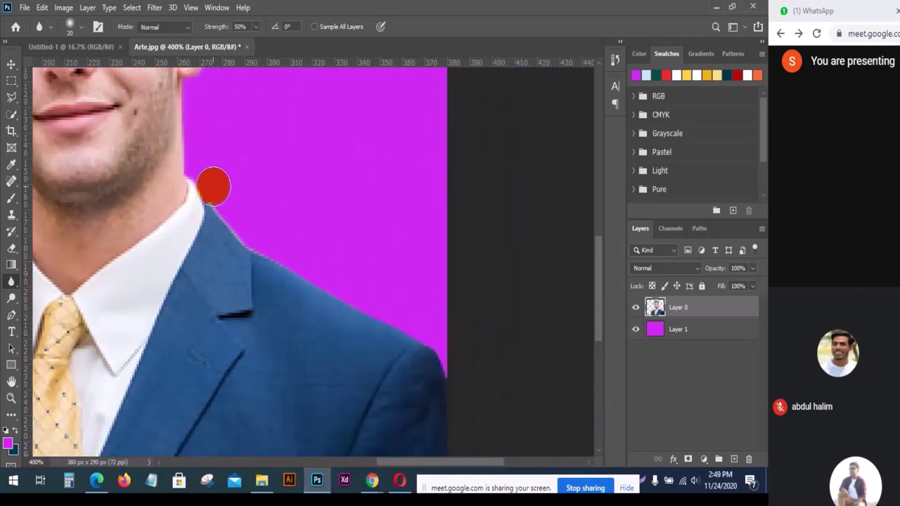
pyautogui.moveTo(211, 185)
pyautogui.mouseDown()
pyautogui.moveTo(203, 176)
pyautogui.moveTo(291, 260)
pyautogui.moveTo(242, 227)
pyautogui.moveTo(450, 360)
pyautogui.mouseUp()
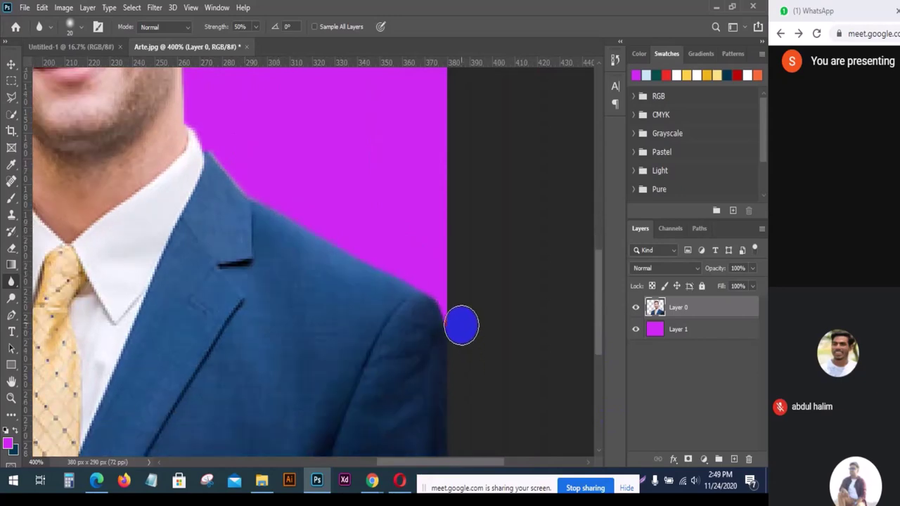
# Go over the left shoulder edge again and soften the top of the hair.
pyautogui.hotkey('ctrl', '-')
pyautogui.hotkey('ctrl', '-')
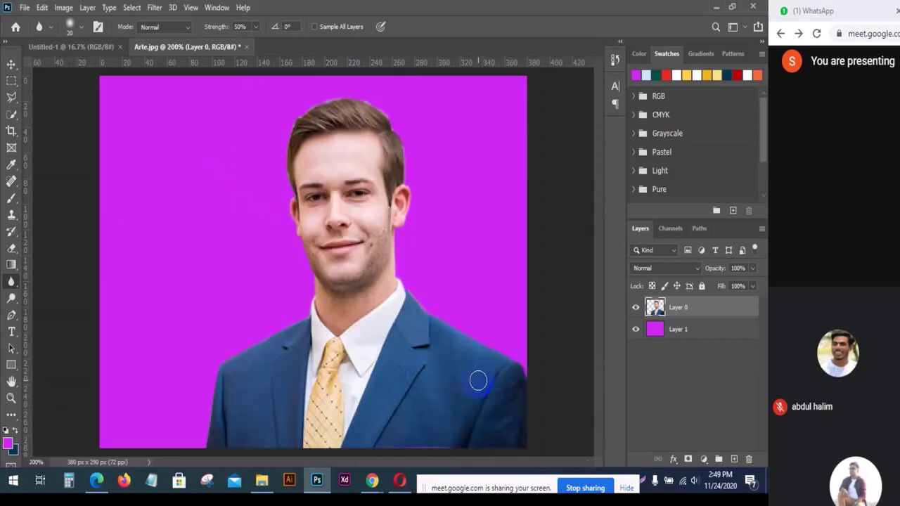
pyautogui.moveTo(220, 379); pyautogui.dragTo(223, 351)
pyautogui.hotkey('ctrl', '+')
pyautogui.scroll(-5, 486, 333)
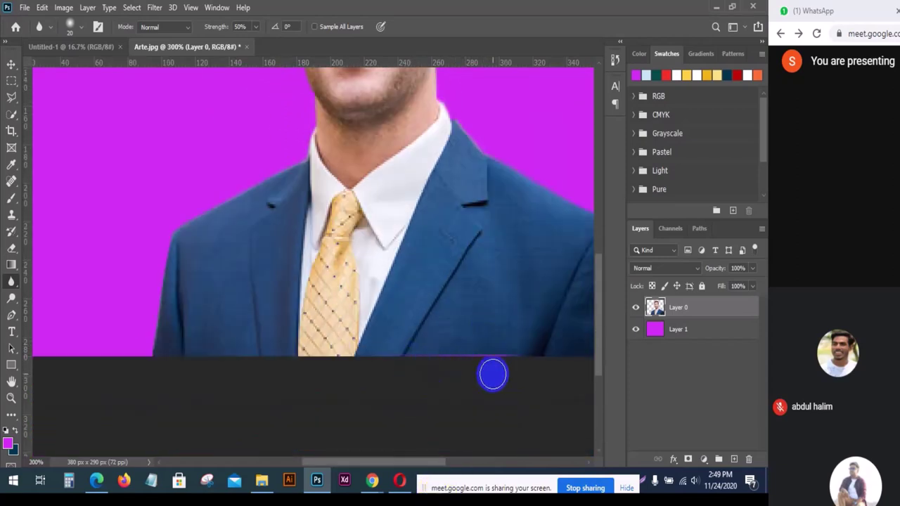
pyautogui.scroll(10, 431, 362)
pyautogui.moveTo(430, 359); pyautogui.dragTo(434, 362)
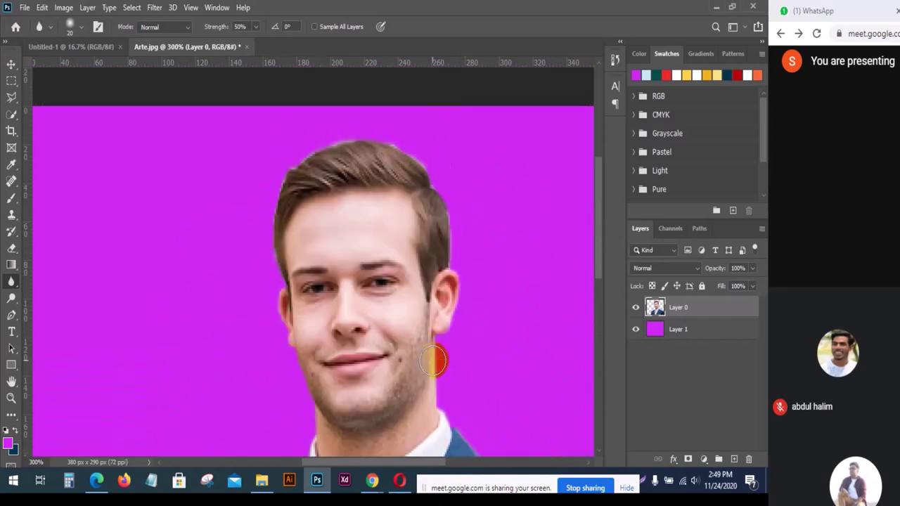
pyautogui.moveTo(395, 113)
pyautogui.mouseDown()
pyautogui.moveTo(400, 140)
pyautogui.moveTo(318, 119)
pyautogui.mouseUp()
pyautogui.moveTo(342, 186)
pyautogui.mouseDown()
pyautogui.moveTo(338, 140)
pyautogui.moveTo(335, 161)
pyautogui.mouseUp()
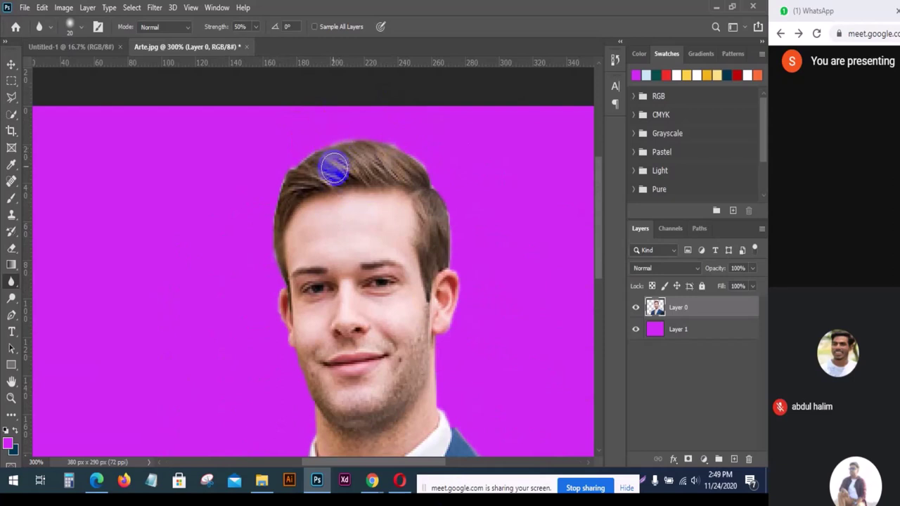
# Revert the image to the original Arte.jpg snapshot in History.
pyautogui.hotkey('ctrl', '1')
pyautogui.click(615, 60)
pyautogui.click(497, 80)
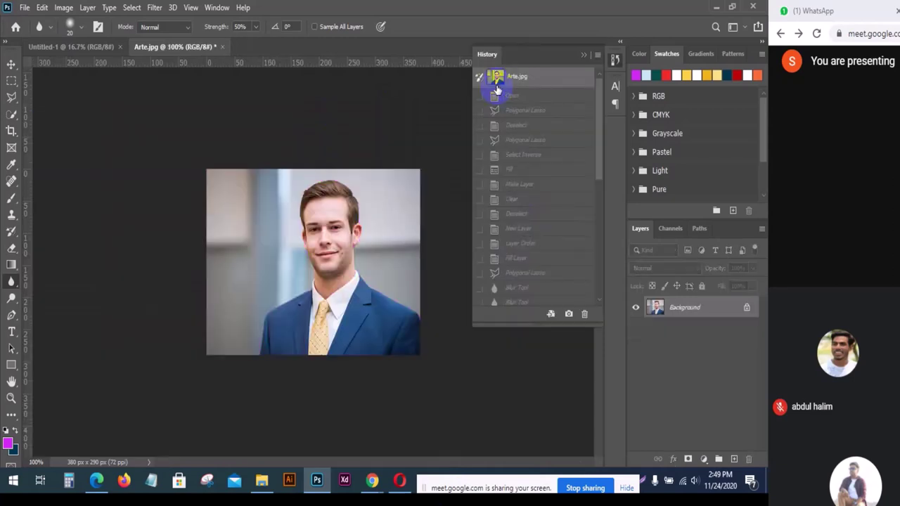
# Collapse the History panel and cycle the lasso shortcut to the Magnetic Lasso tool.
pyautogui.click(587, 56)
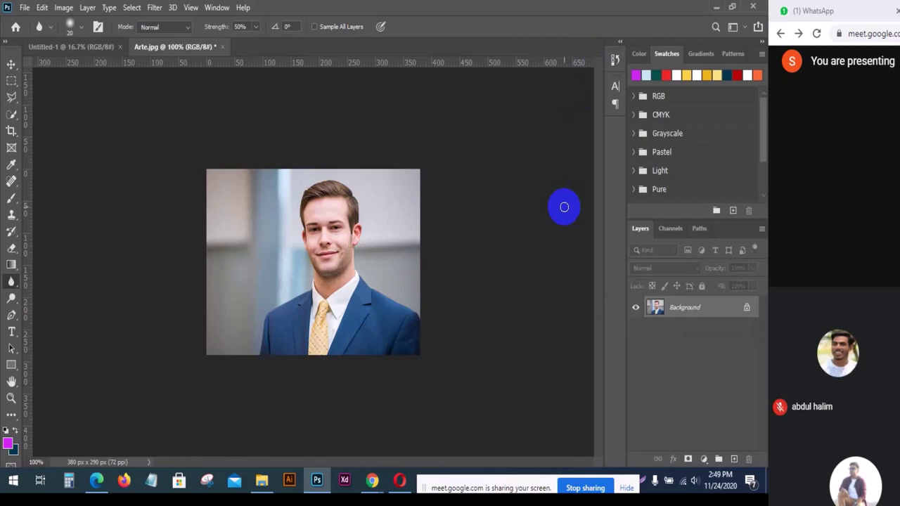
pyautogui.hotkey('ctrl', '+')
pyautogui.hotkey('ctrl', '+')
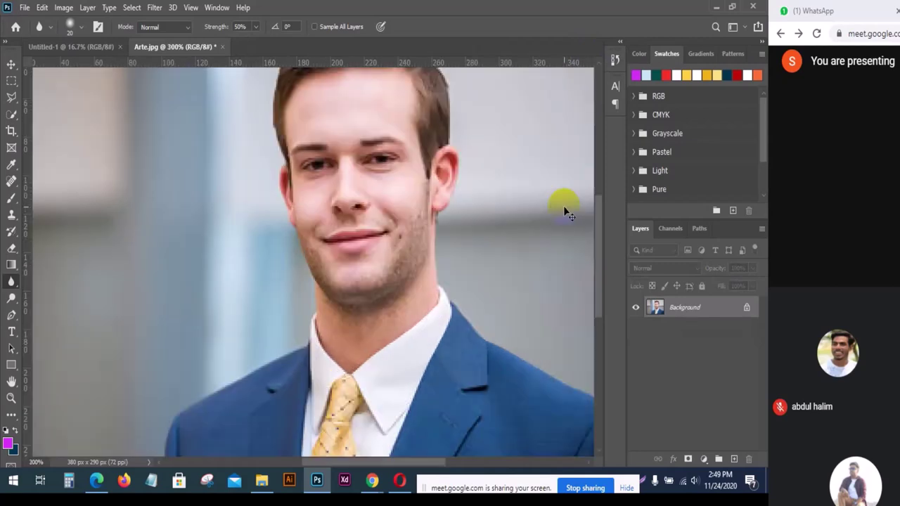
pyautogui.hotkey('ctrl', '-')
pyautogui.press('l')
pyautogui.hotkey('shift', 'l')
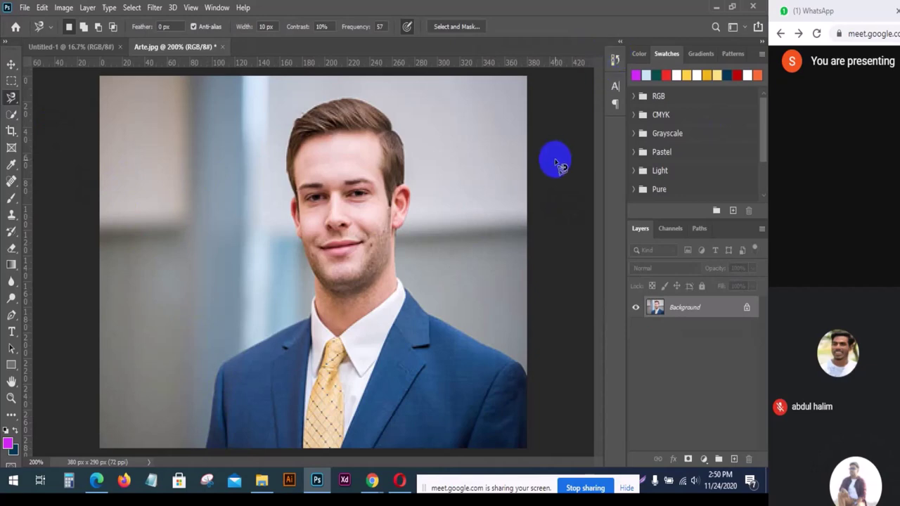
# Pick the Magnetic Lasso and trace from the suit's bottom-left up the left shoulder to the neck, removing one bad anchor.
pyautogui.click(11, 97)
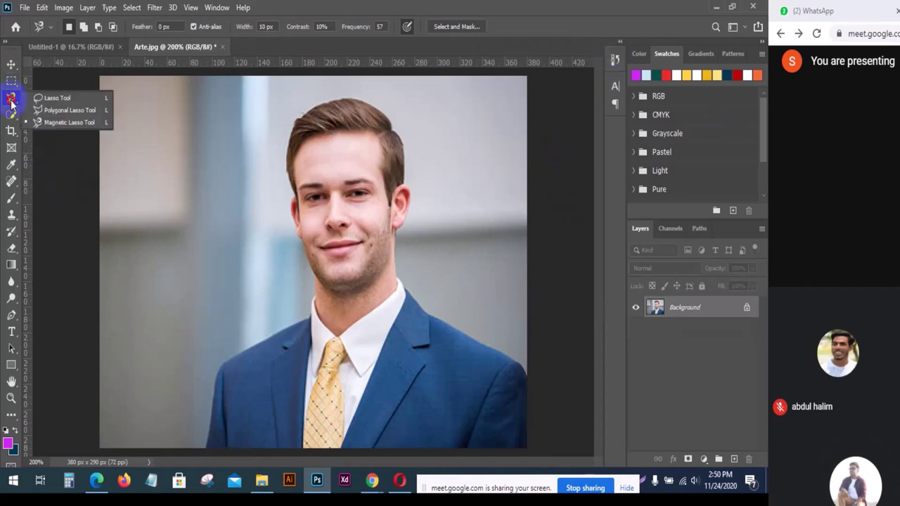
pyautogui.click(44, 122)
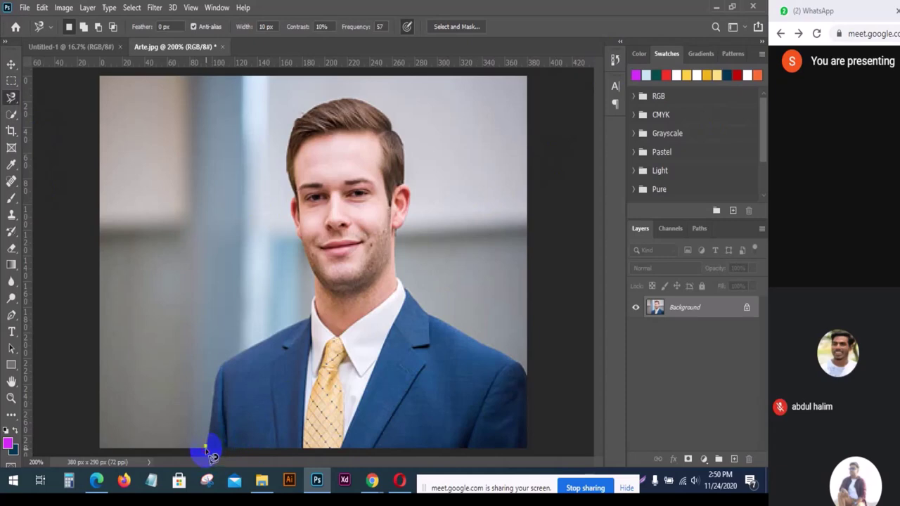
pyautogui.moveTo(206, 450)
pyautogui.mouseDown()
pyautogui.moveTo(220, 368)
pyautogui.moveTo(260, 341)
pyautogui.moveTo(288, 194)
pyautogui.moveTo(279, 254)
pyautogui.moveTo(297, 334)
pyautogui.mouseUp()
pyautogui.press('BackSpace')
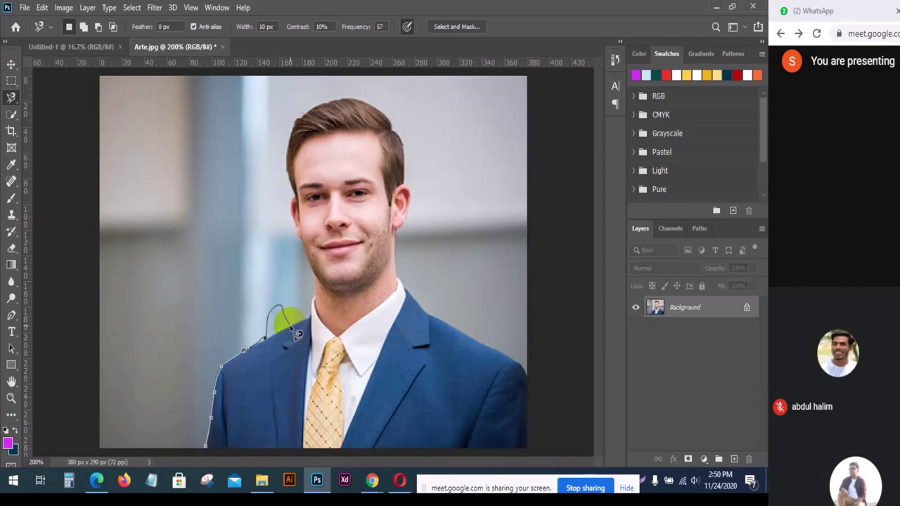
pyautogui.moveTo(298, 335)
pyautogui.mouseDown()
pyautogui.moveTo(299, 310)
pyautogui.moveTo(283, 316)
pyautogui.moveTo(253, 347)
pyautogui.moveTo(314, 328)
pyautogui.mouseUp()
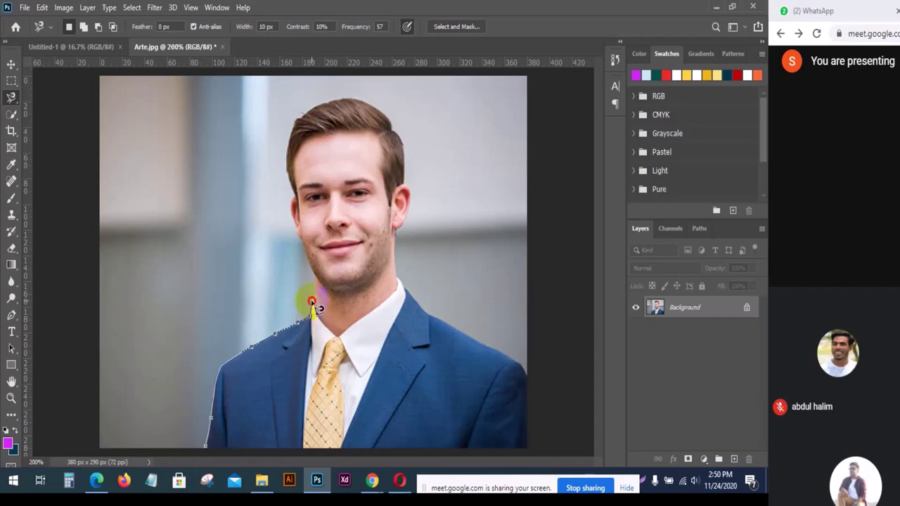
pyautogui.moveTo(312, 303); pyautogui.dragTo(314, 300)
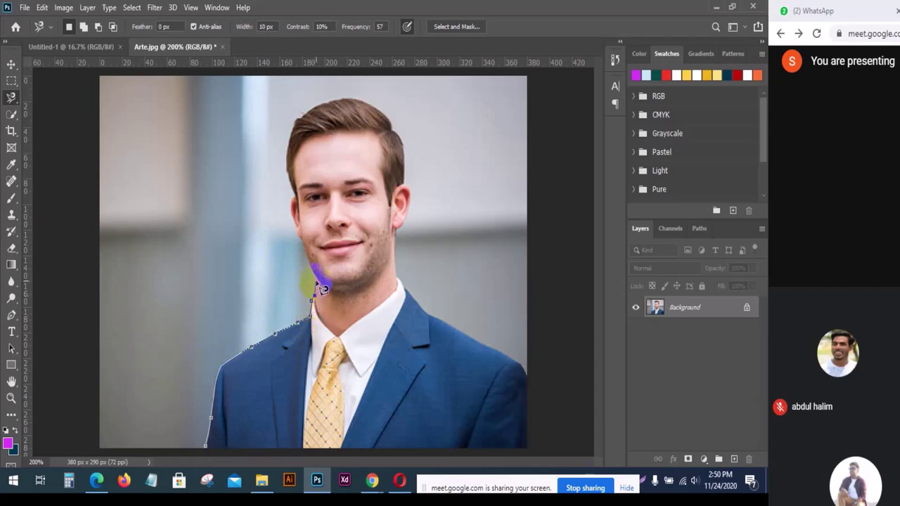
# Trace the lasso up the neck, around the hair and ear, and down the neck's right side.
pyautogui.moveTo(320, 284)
pyautogui.mouseDown()
pyautogui.moveTo(294, 222)
pyautogui.moveTo(293, 132)
pyautogui.moveTo(298, 138)
pyautogui.moveTo(324, 113)
pyautogui.moveTo(315, 110)
pyautogui.moveTo(355, 105)
pyautogui.moveTo(396, 130)
pyautogui.moveTo(412, 184)
pyautogui.mouseUp()
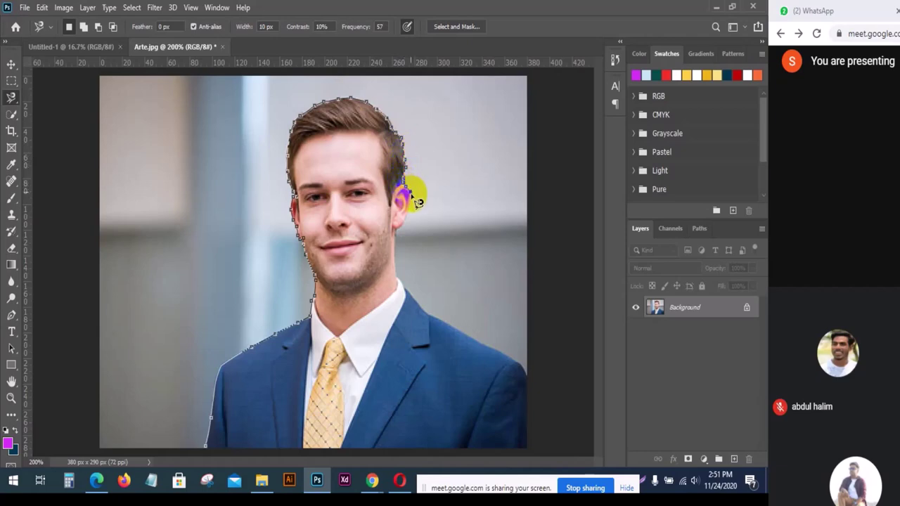
pyautogui.moveTo(416, 202); pyautogui.dragTo(412, 228)
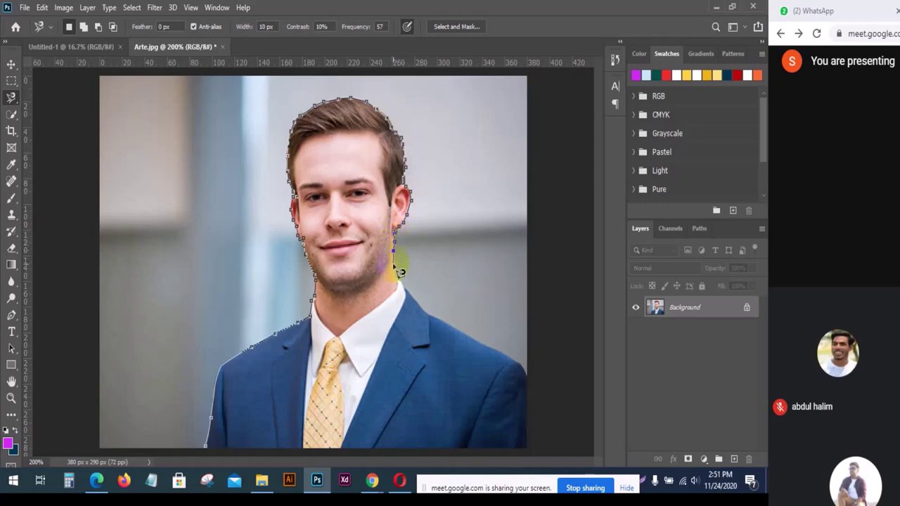
pyautogui.moveTo(399, 274); pyautogui.dragTo(429, 317)
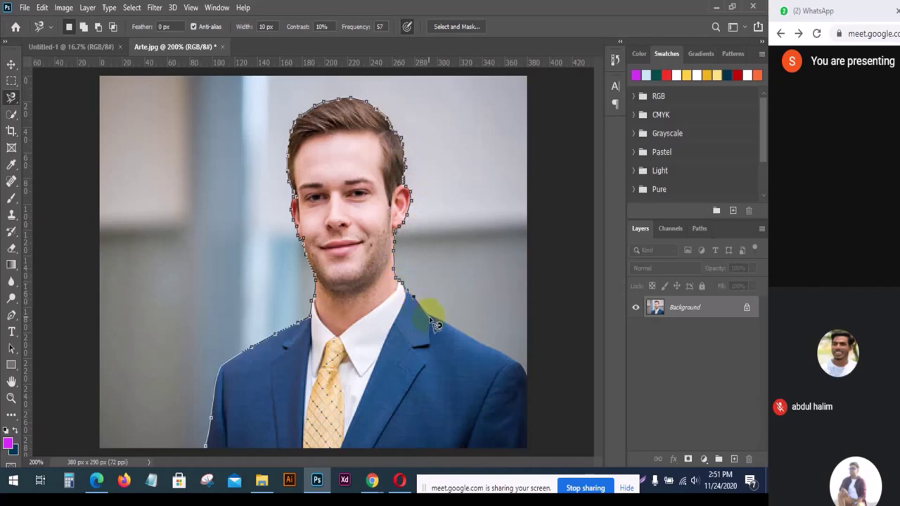
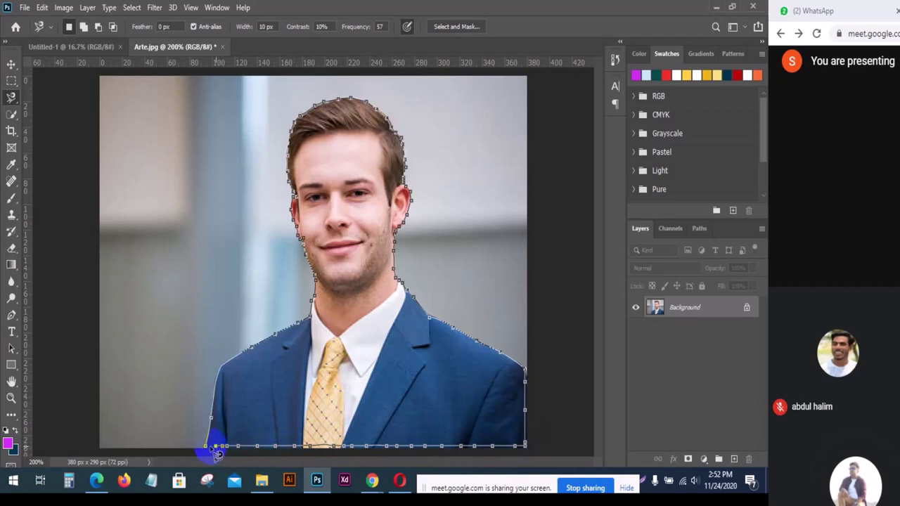
# Close the lasso around the man, invert the selection, delete the office background and deselect.
pyautogui.click(211, 452)
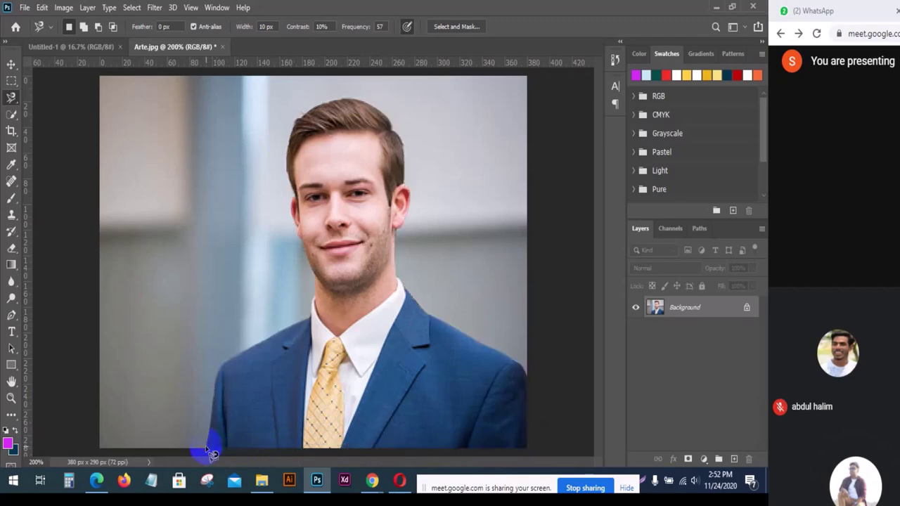
pyautogui.rightClick(335, 151)
pyautogui.click(348, 168)
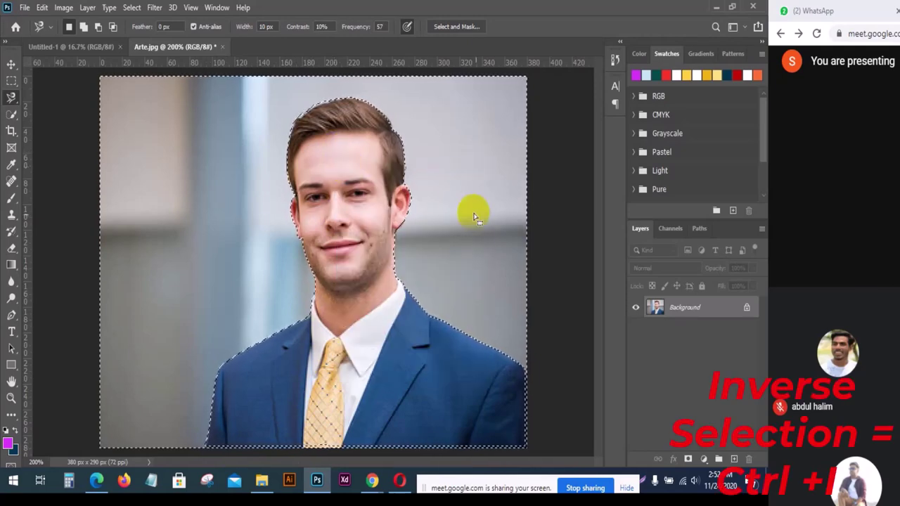
pyautogui.press('i')
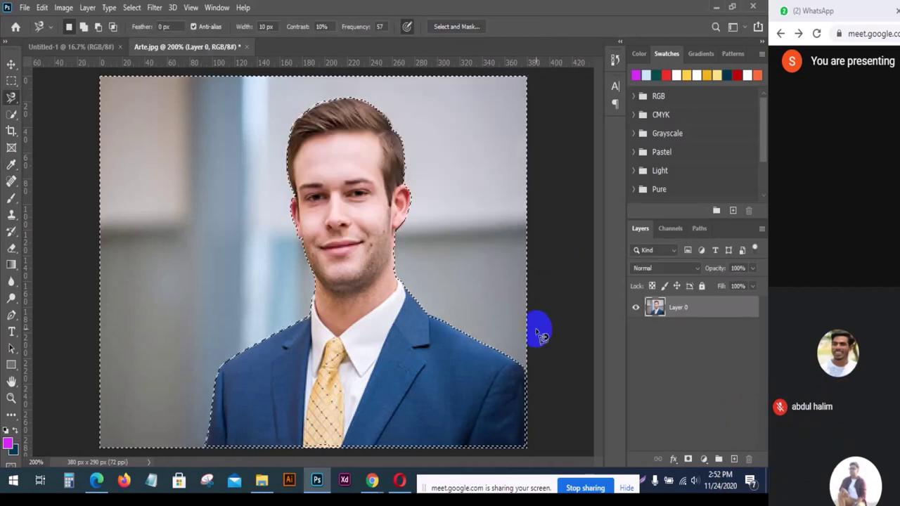
pyautogui.press('Delete')
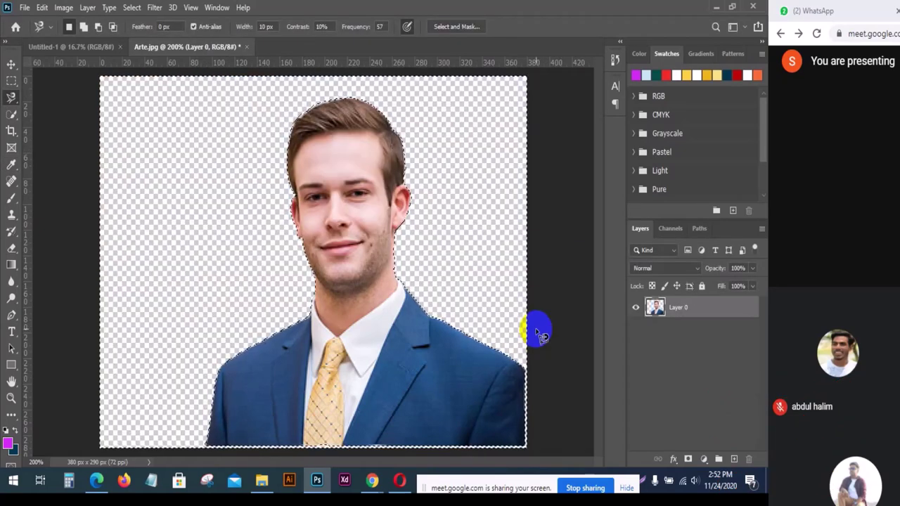
pyautogui.hotkey('ctrl', 'd')
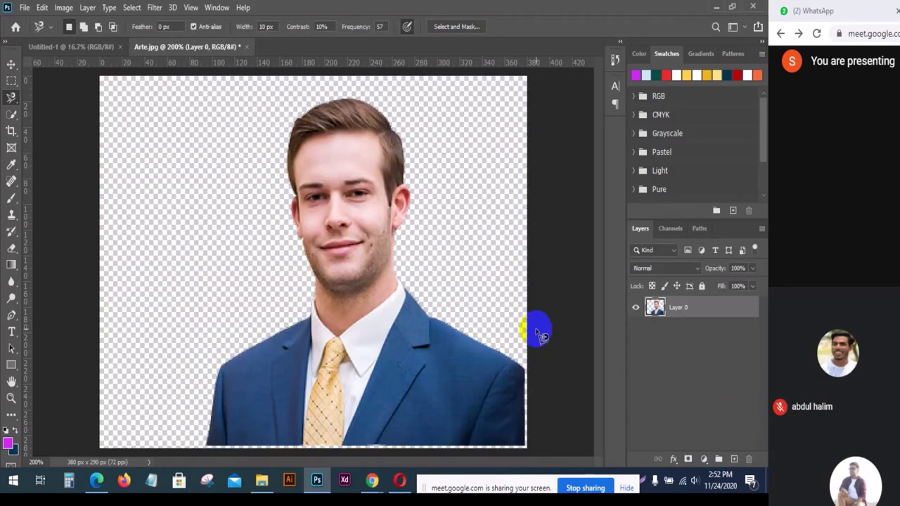
# Add a new layer below the man's layer and fill it with solid magenta.
pyautogui.click(733, 459)
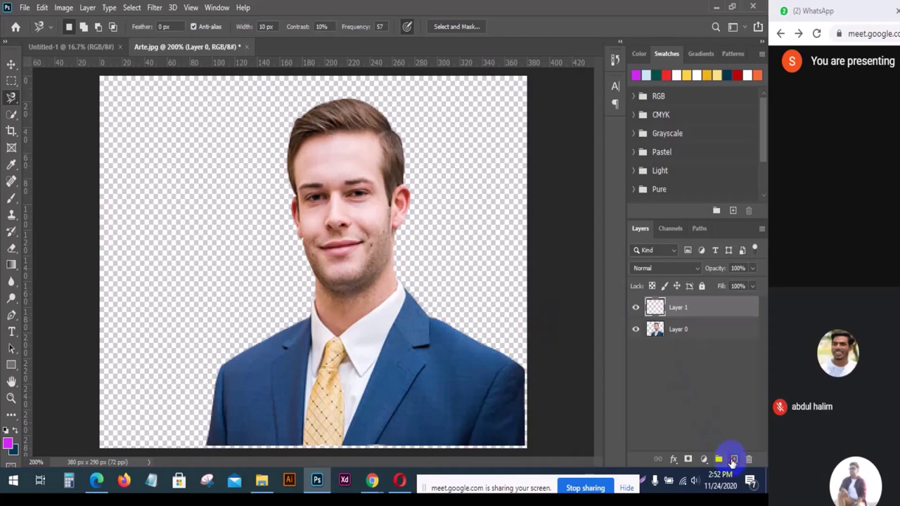
pyautogui.moveTo(679, 308); pyautogui.dragTo(673, 350)
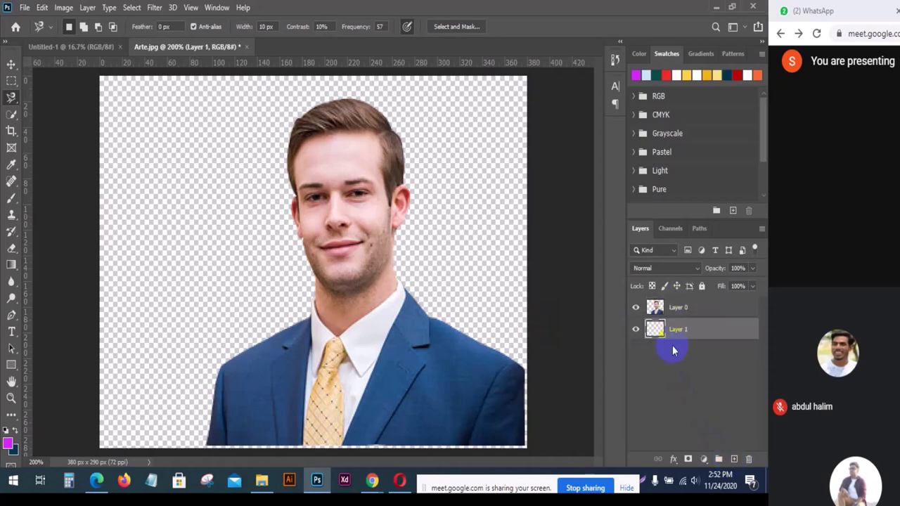
pyautogui.hotkey('alt', 'BackSpace')
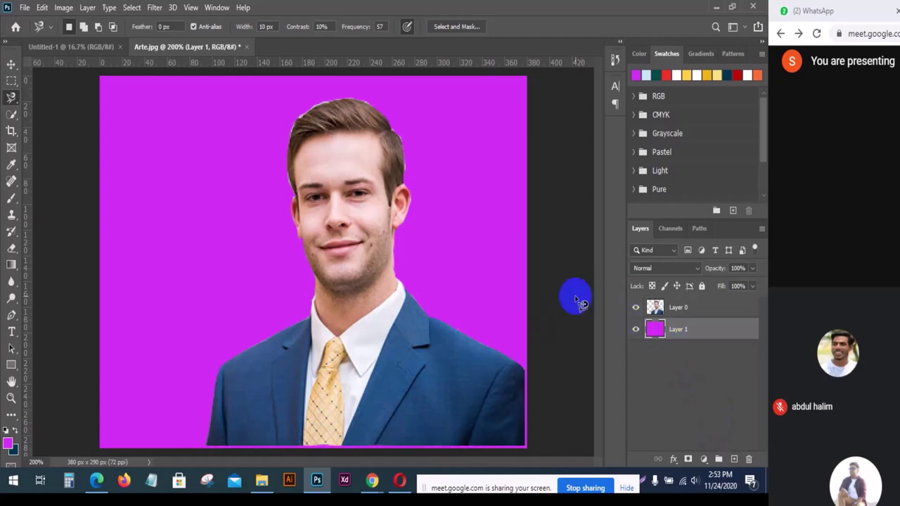
pyautogui.hotkey('ctrl', '+')
pyautogui.hotkey('ctrl', '+')
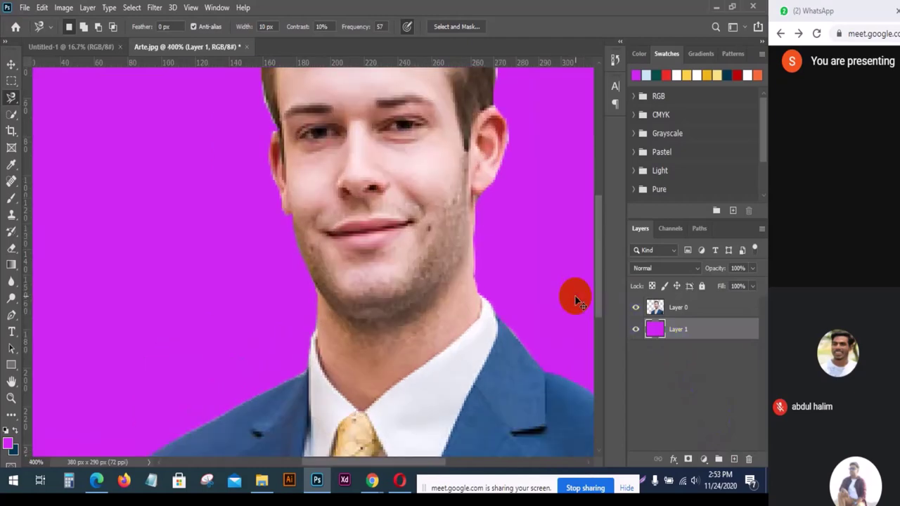
pyautogui.scroll(5, 412, 227)
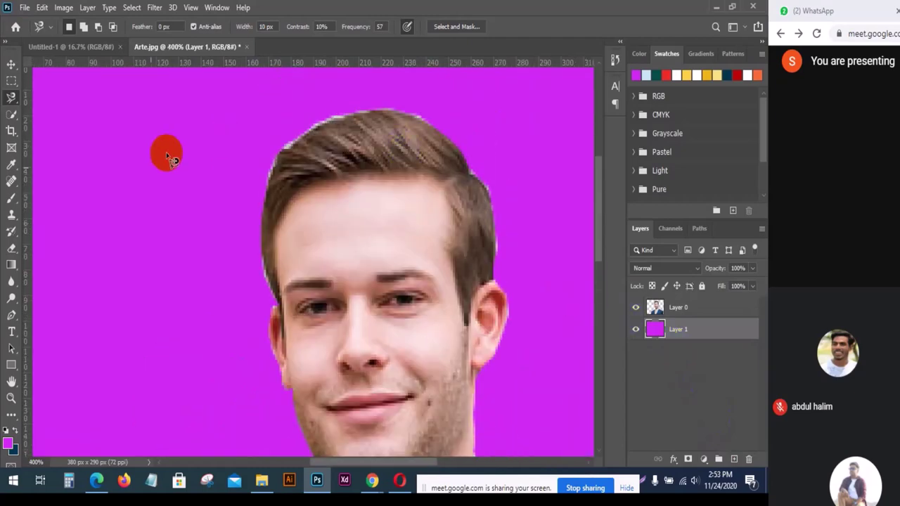
# On Layer 0, blur the top of the hair and the suit's left edge at 50% strength.
pyautogui.click(12, 283)
pyautogui.hotkey('alt', ']')
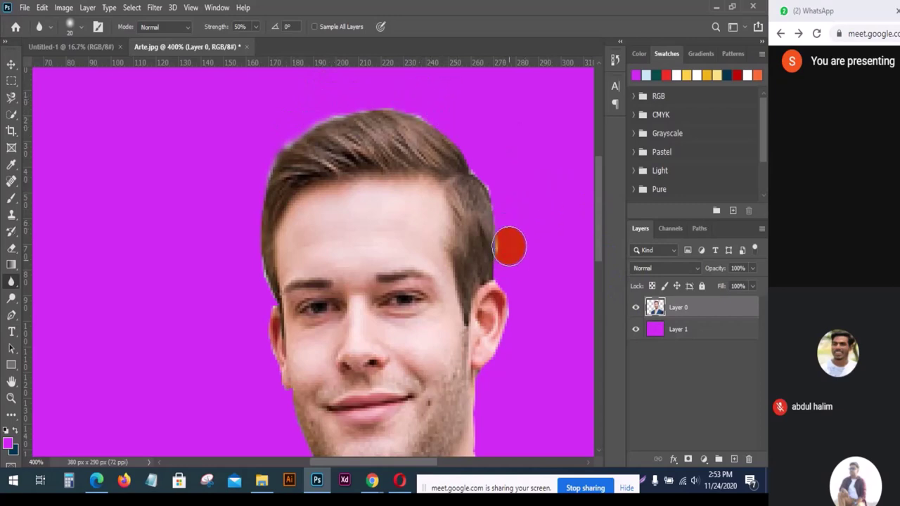
pyautogui.scroll(-4, 492, 211)
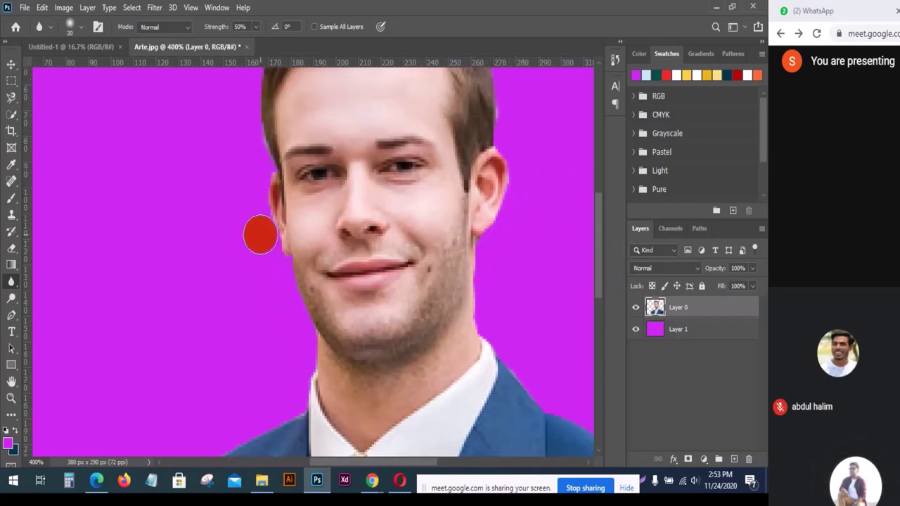
pyautogui.hotkey('ctrl', '-')
pyautogui.hotkey('ctrl', '-')
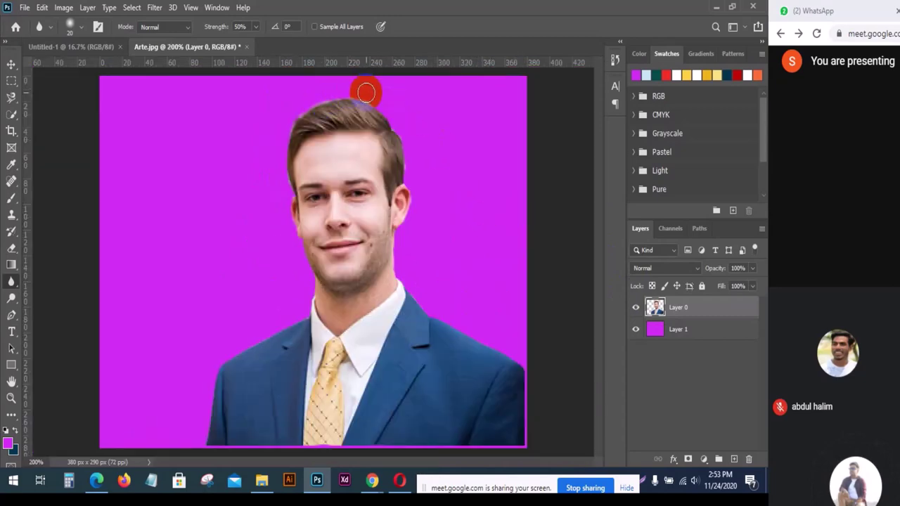
pyautogui.moveTo(327, 80)
pyautogui.mouseDown()
pyautogui.moveTo(325, 106)
pyautogui.moveTo(347, 138)
pyautogui.moveTo(338, 166)
pyautogui.mouseUp()
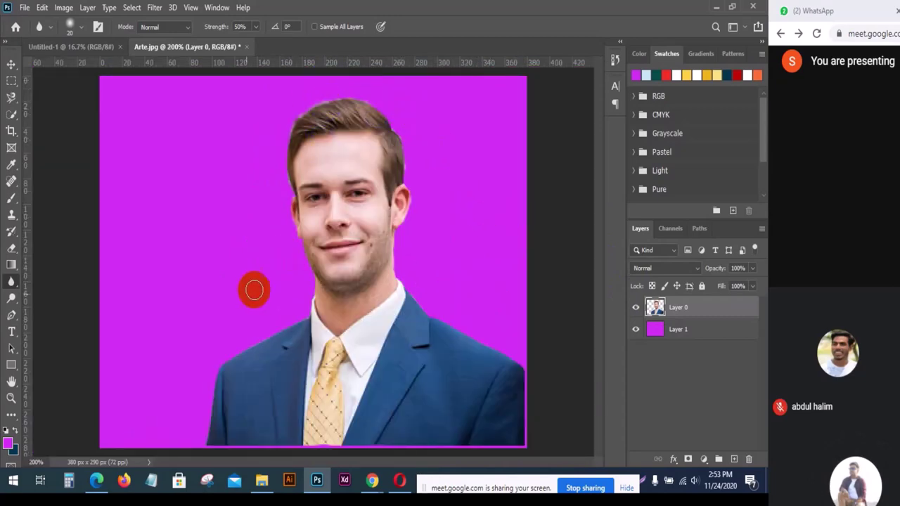
pyautogui.moveTo(254, 290); pyautogui.dragTo(234, 392)
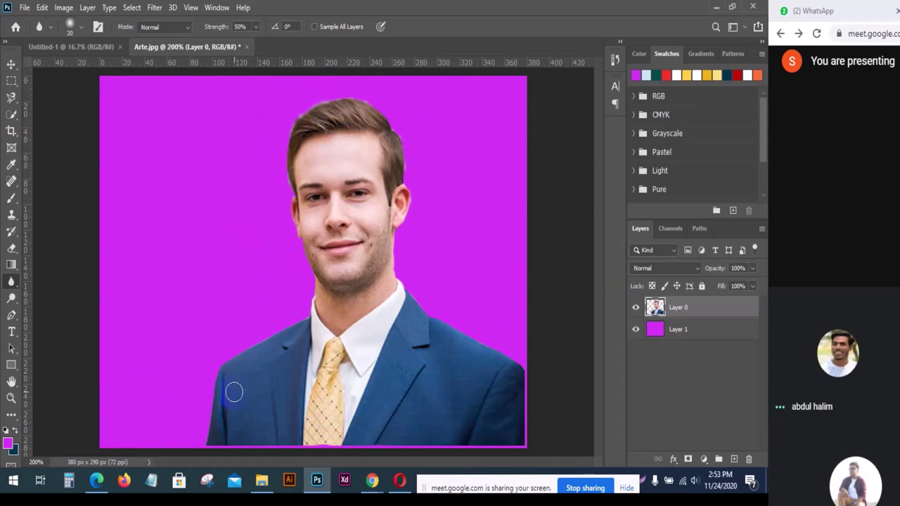
pyautogui.moveTo(235, 391); pyautogui.dragTo(218, 392)
pyautogui.click(11, 97)
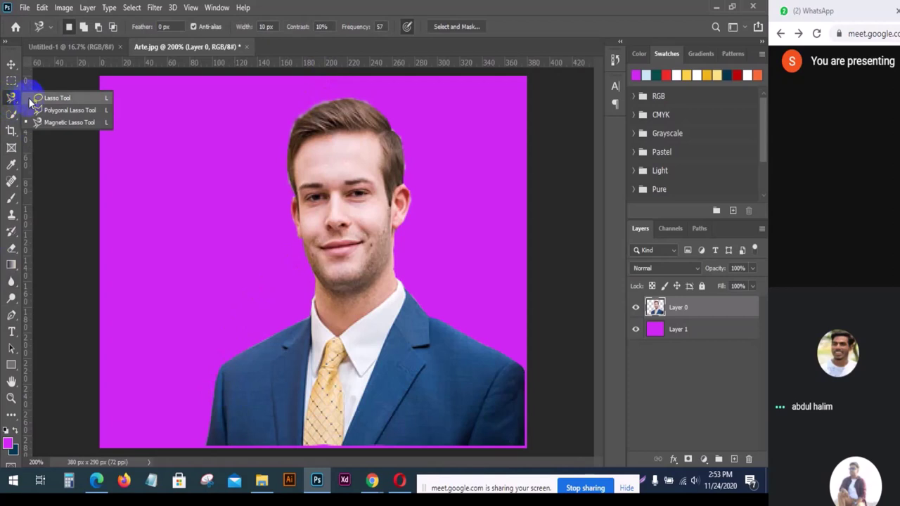
# Revert Arte.jpg to its original opened state using the History panel snapshot.
pyautogui.click(30, 99)
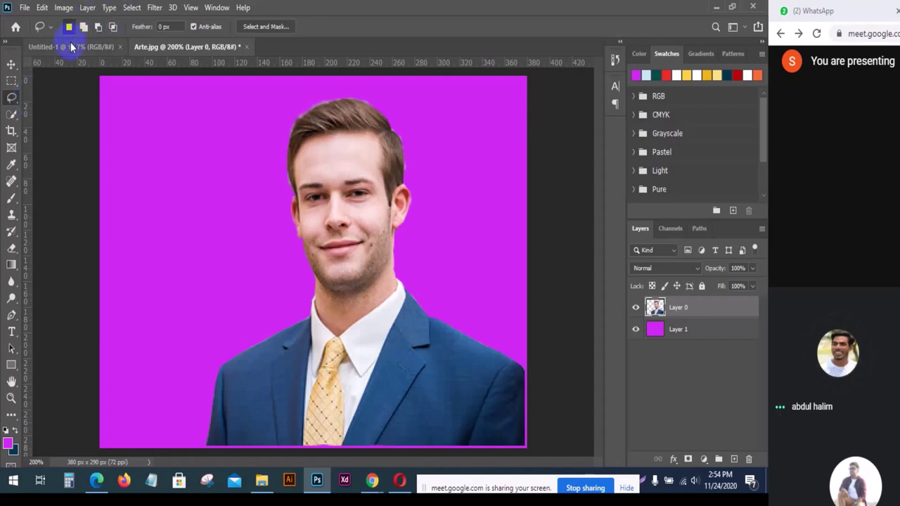
pyautogui.click(615, 60)
pyautogui.scroll(4, 514, 83)
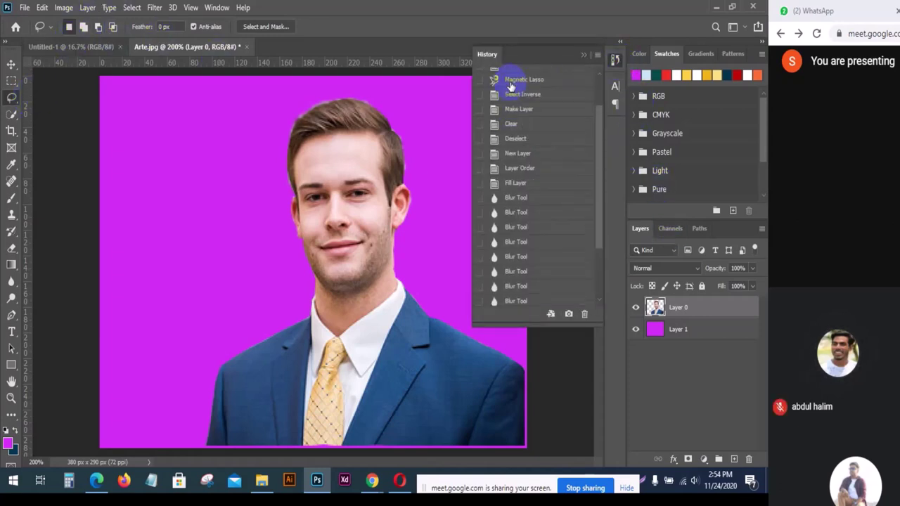
pyautogui.click(510, 83)
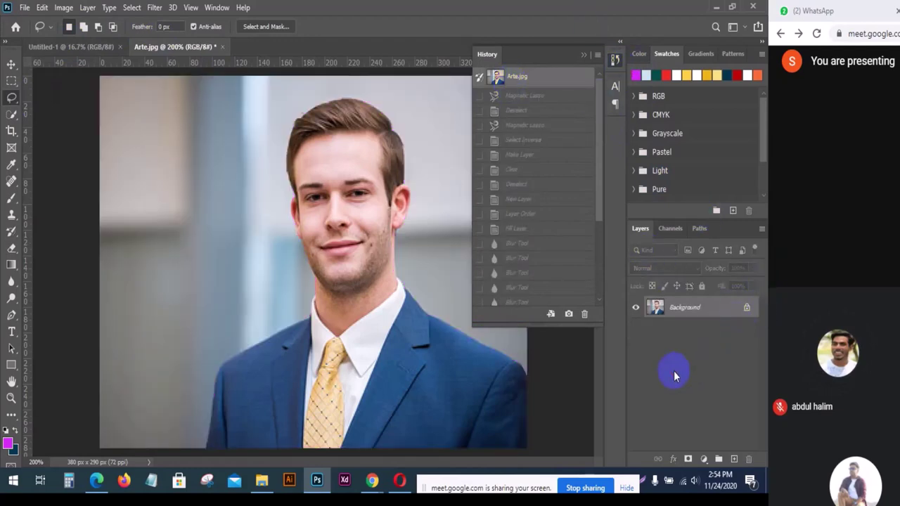
pyautogui.click(584, 55)
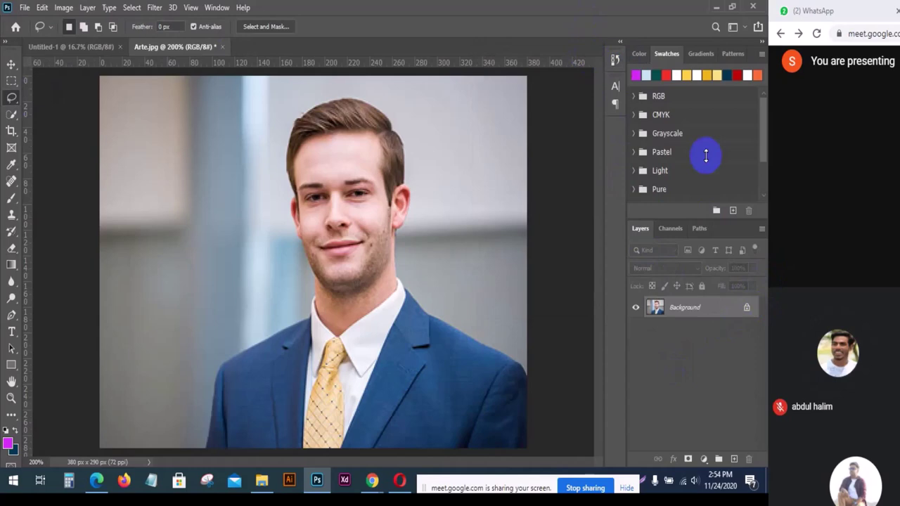
# Unlock the Background layer, lasso the office backdrop around the man, and delete it.
pyautogui.click(746, 308)
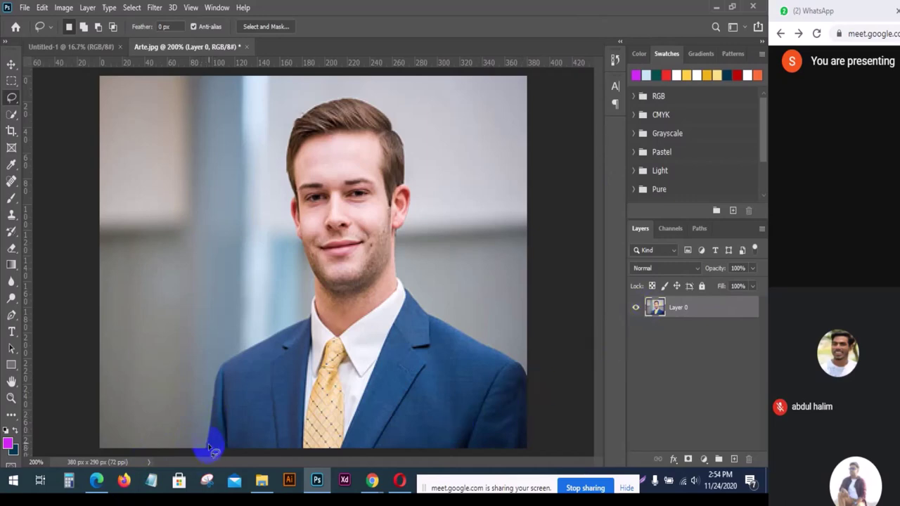
pyautogui.moveTo(209, 447)
pyautogui.mouseDown()
pyautogui.moveTo(224, 393)
pyautogui.moveTo(208, 447)
pyautogui.moveTo(220, 398)
pyautogui.moveTo(205, 447)
pyautogui.moveTo(208, 416)
pyautogui.mouseUp()
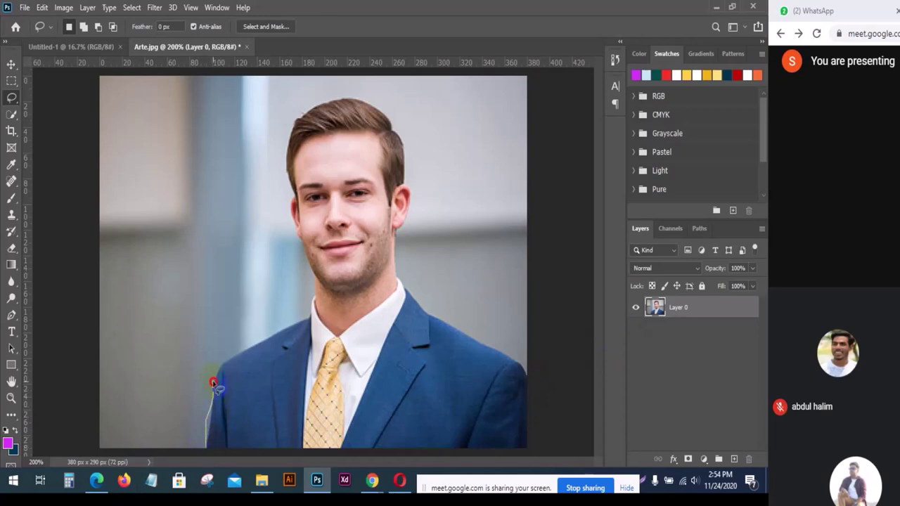
pyautogui.moveTo(240, 350)
pyautogui.mouseDown()
pyautogui.moveTo(305, 319)
pyautogui.moveTo(397, 129)
pyautogui.moveTo(413, 154)
pyautogui.moveTo(416, 206)
pyautogui.moveTo(400, 265)
pyautogui.moveTo(419, 302)
pyautogui.moveTo(447, 320)
pyautogui.mouseUp()
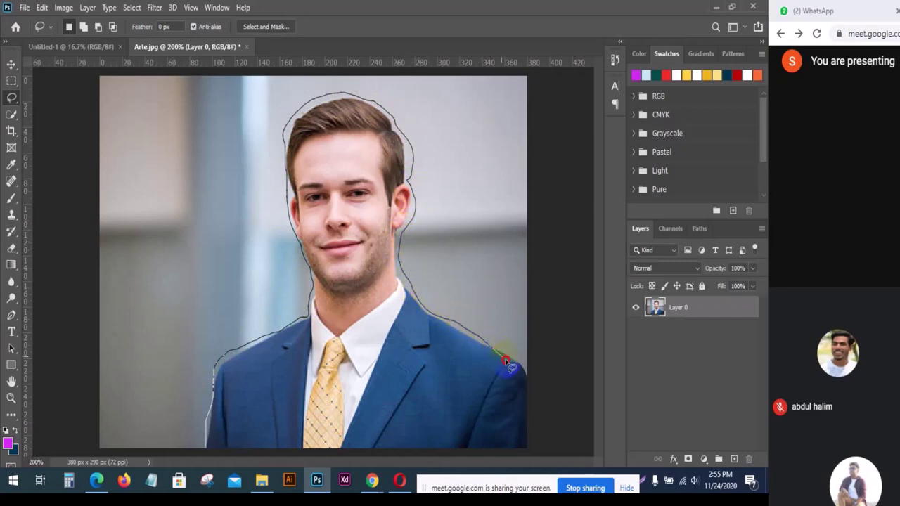
pyautogui.moveTo(505, 361)
pyautogui.mouseDown()
pyautogui.moveTo(141, 451)
pyautogui.moveTo(204, 456)
pyautogui.mouseUp()
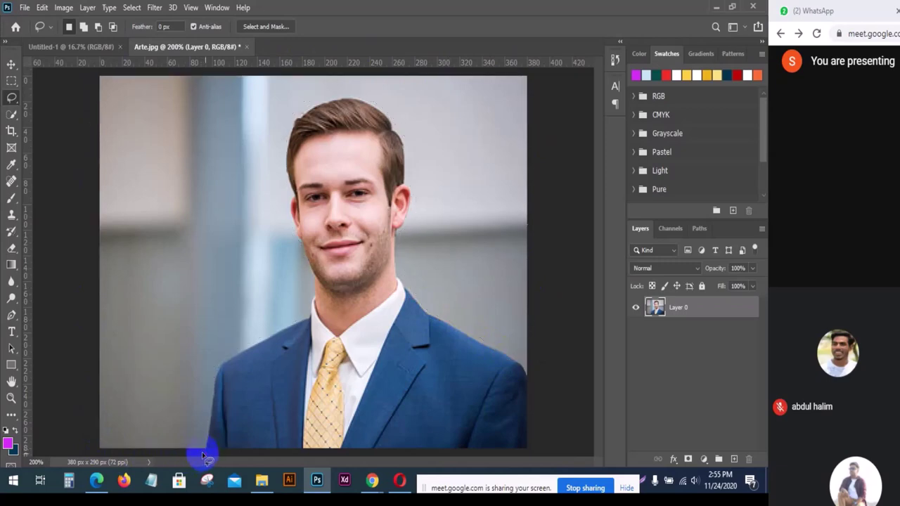
pyautogui.press('Delete')
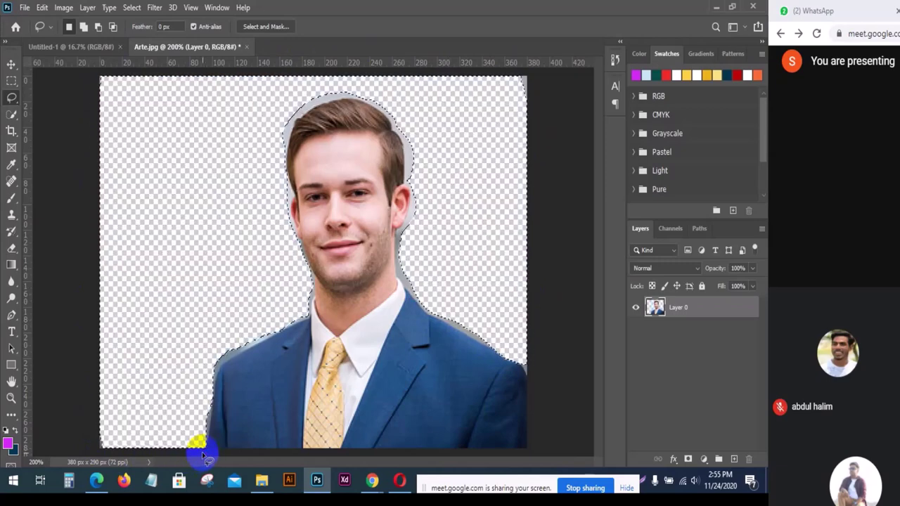
# Deselect, add a magenta-filled Layer 1 beneath the portrait, and reselect Layer 0.
pyautogui.hotkey('ctrl', 'd')
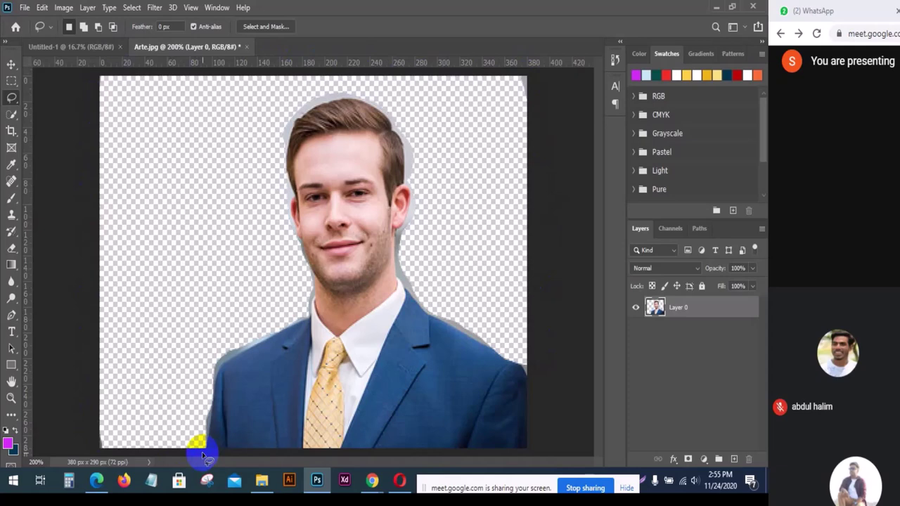
pyautogui.click(734, 458)
pyautogui.moveTo(677, 307); pyautogui.dragTo(675, 360)
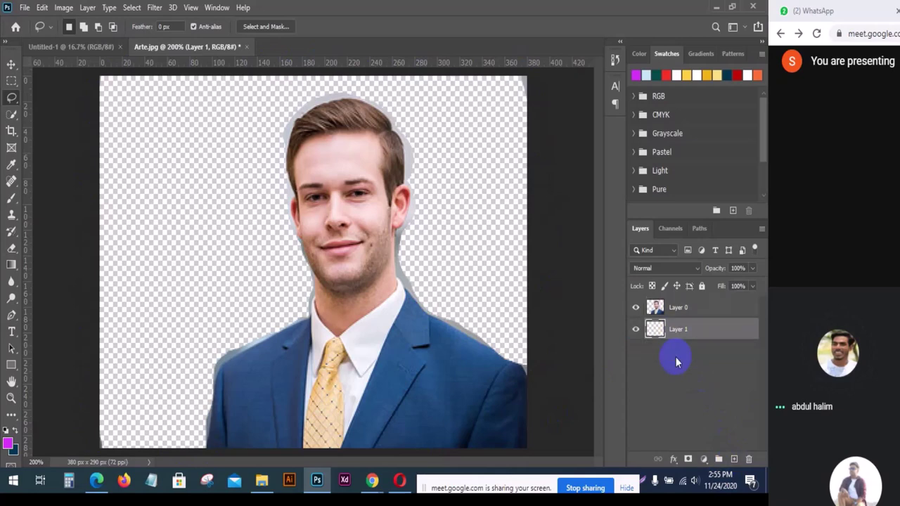
pyautogui.hotkey('alt', 'BackSpace')
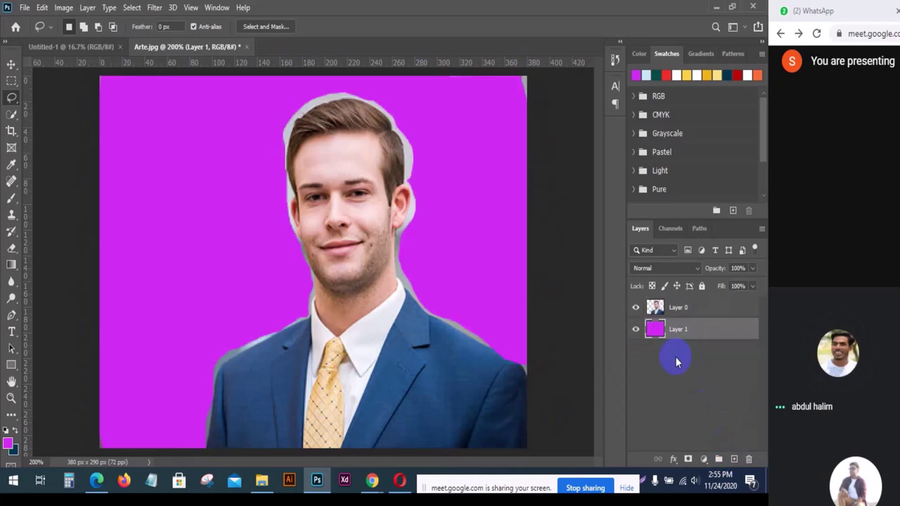
pyautogui.scroll(1, 358, 322)
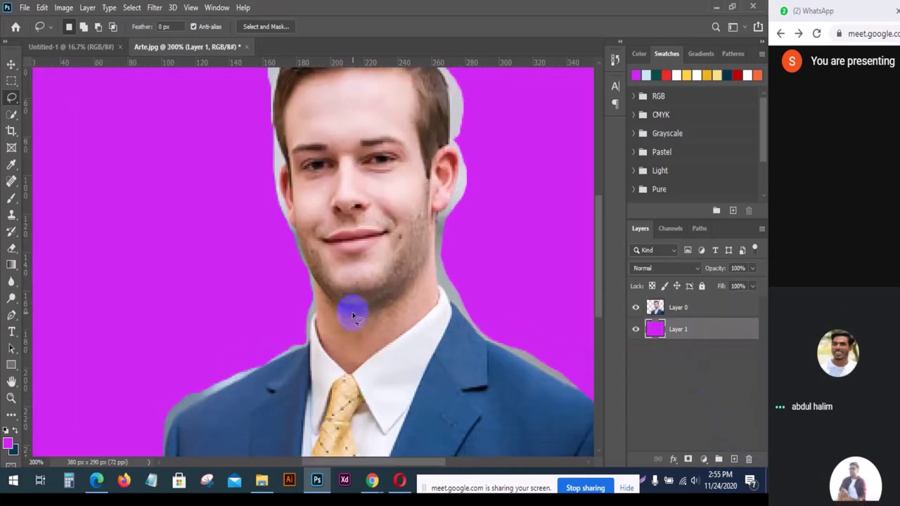
pyautogui.click(646, 308)
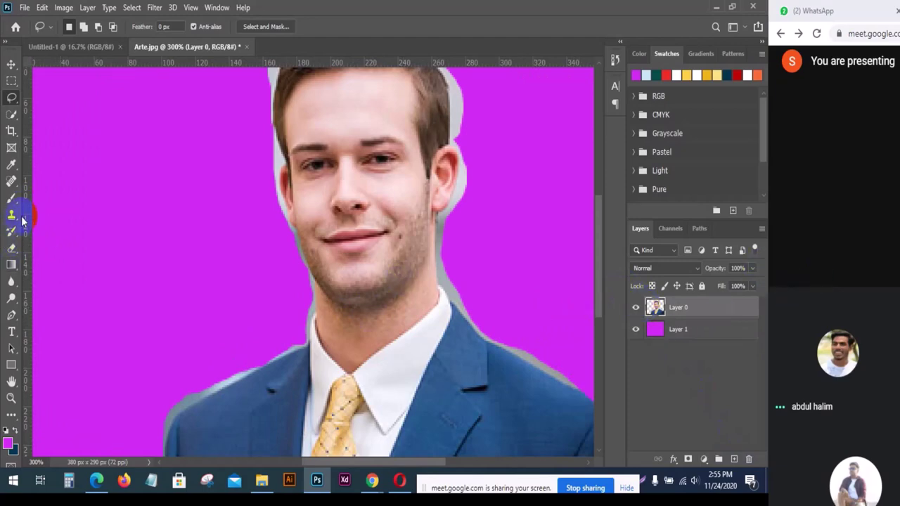
# Erase the grey fringe along the suit's left shoulder, undoing a stroke that cut too deep.
pyautogui.click(11, 247)
pyautogui.scroll(-5, 286, 295)
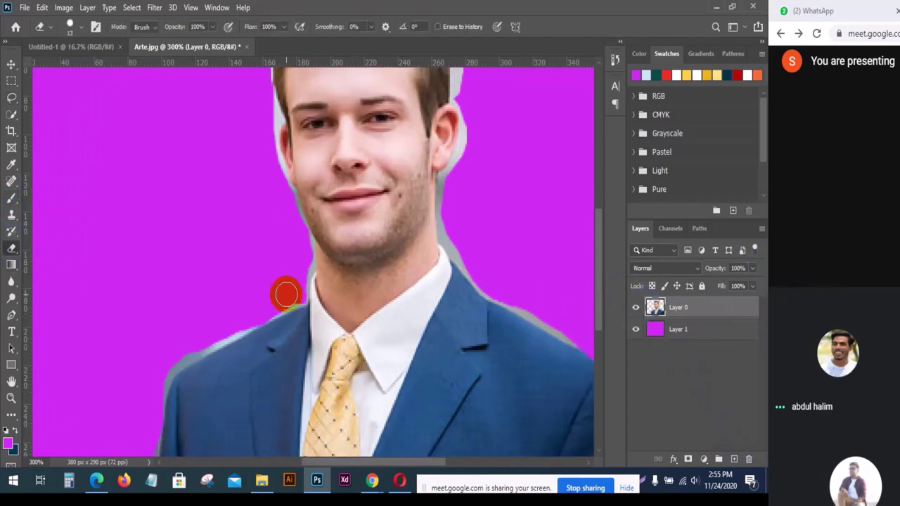
pyautogui.scroll(-2, 203, 314)
pyautogui.moveTo(150, 331); pyautogui.dragTo(145, 415)
pyautogui.scroll(3, 147, 387)
pyautogui.scroll(3, 145, 422)
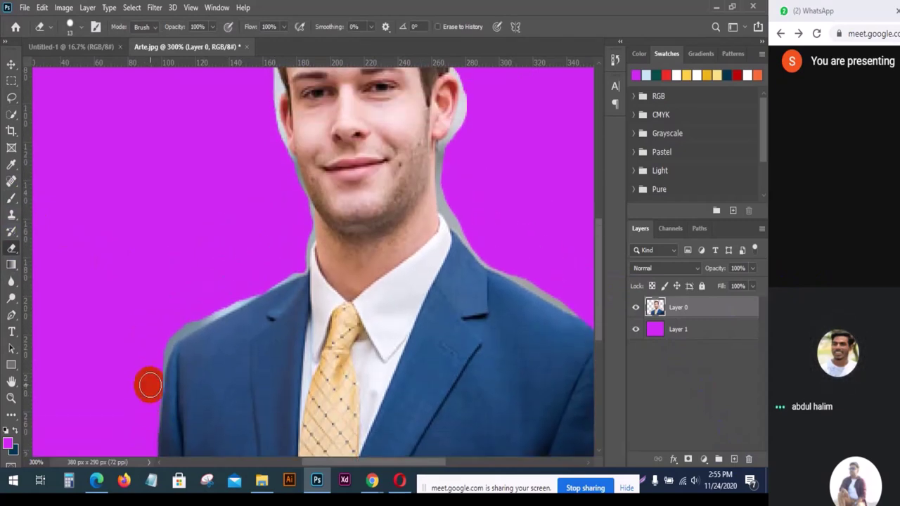
pyautogui.moveTo(147, 384); pyautogui.dragTo(179, 316)
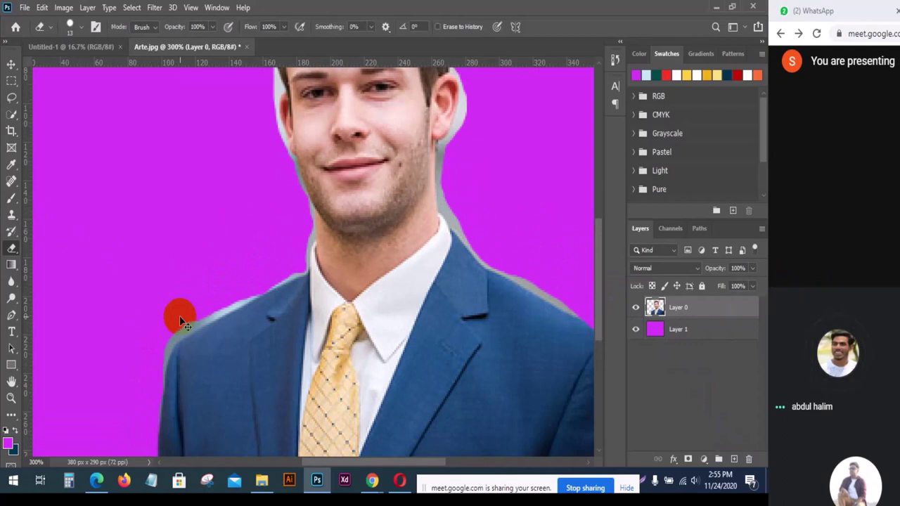
pyautogui.scroll(1, 180, 322)
pyautogui.moveTo(180, 317); pyautogui.dragTo(202, 386)
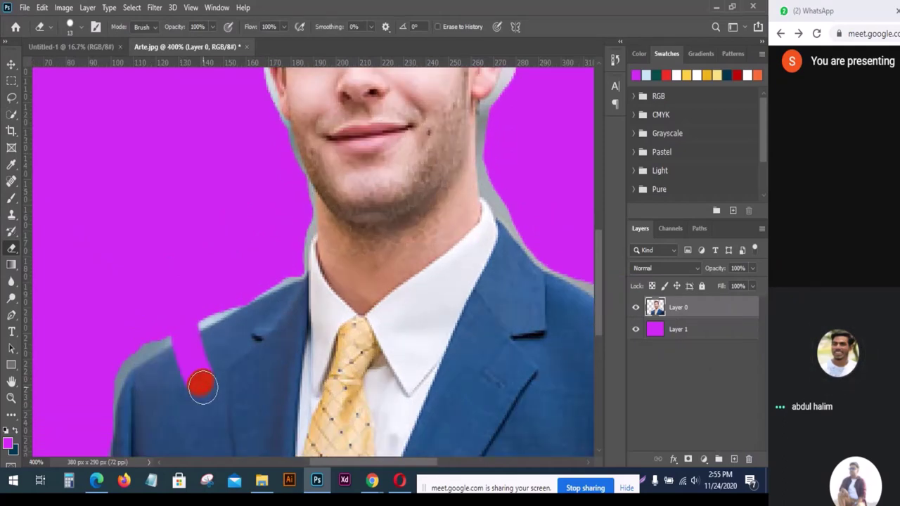
pyautogui.hotkey('ctrl', 'z')
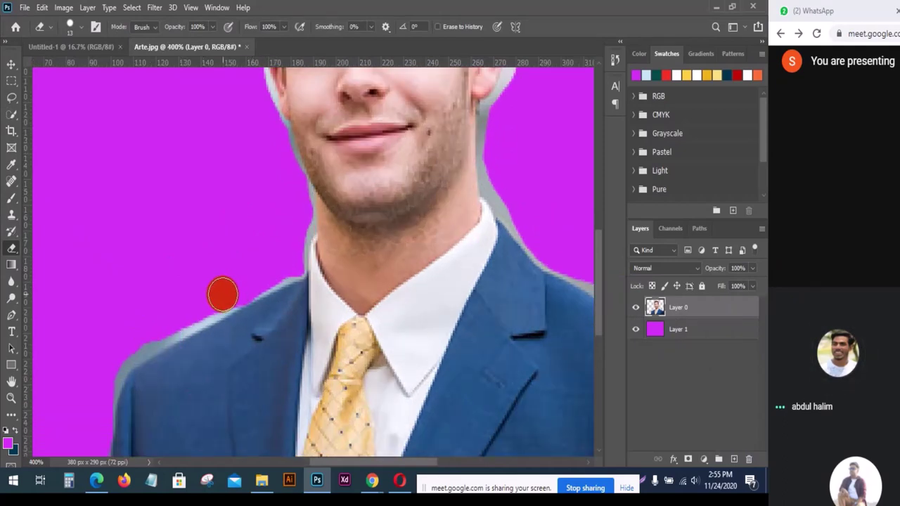
pyautogui.scroll(-2, 97, 389)
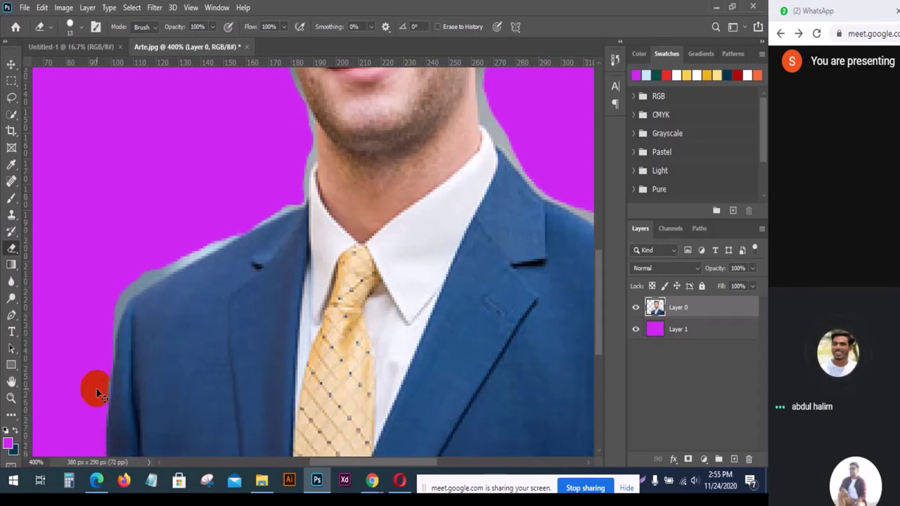
# Zoom in and erase the light-grey fringe on the shoulder and near the collar.
pyautogui.hotkey('ctrl', '+')
pyautogui.hotkey('ctrl', '+')
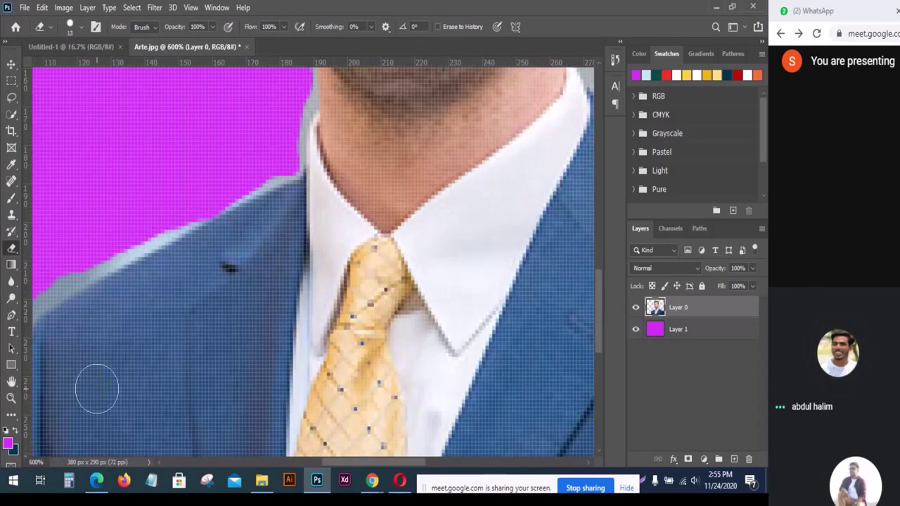
pyautogui.moveTo(340, 459); pyautogui.dragTo(283, 353)
pyautogui.scroll(-2, 283, 353)
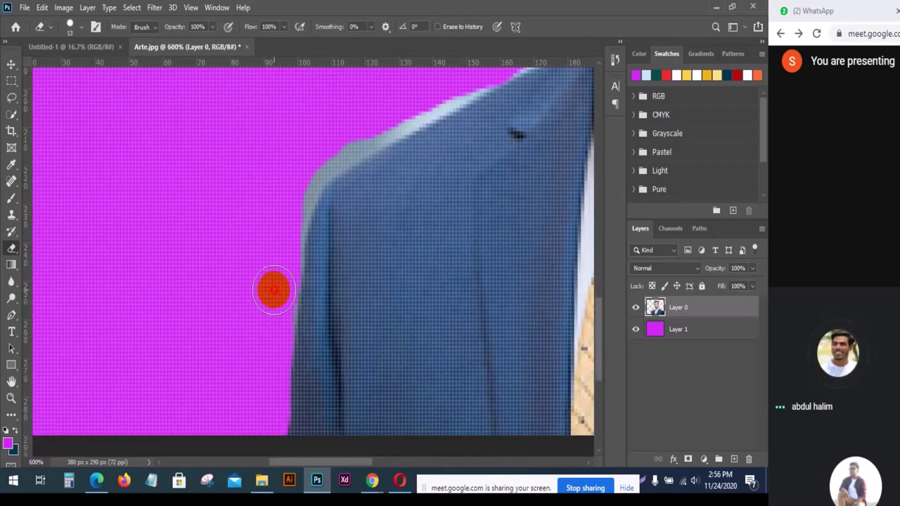
pyautogui.scroll(2, 249, 345)
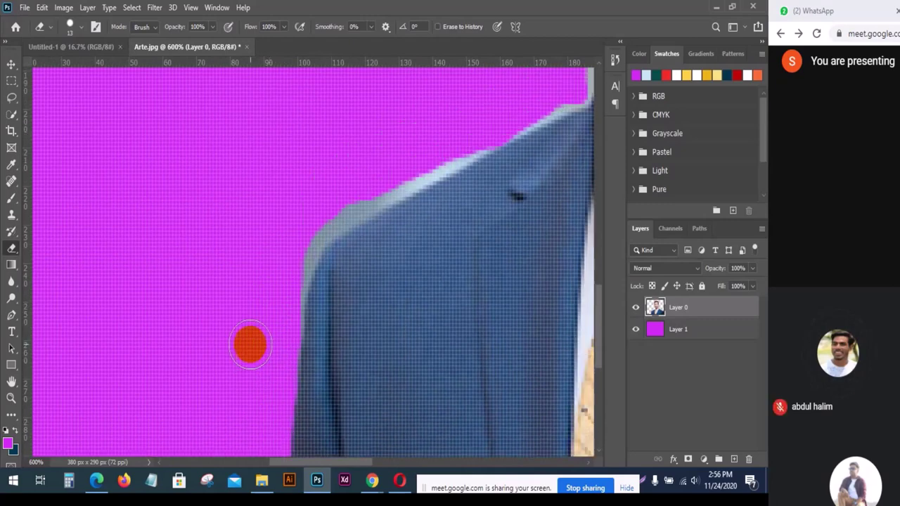
pyautogui.scroll(1, 357, 184)
pyautogui.moveTo(464, 187); pyautogui.dragTo(386, 235)
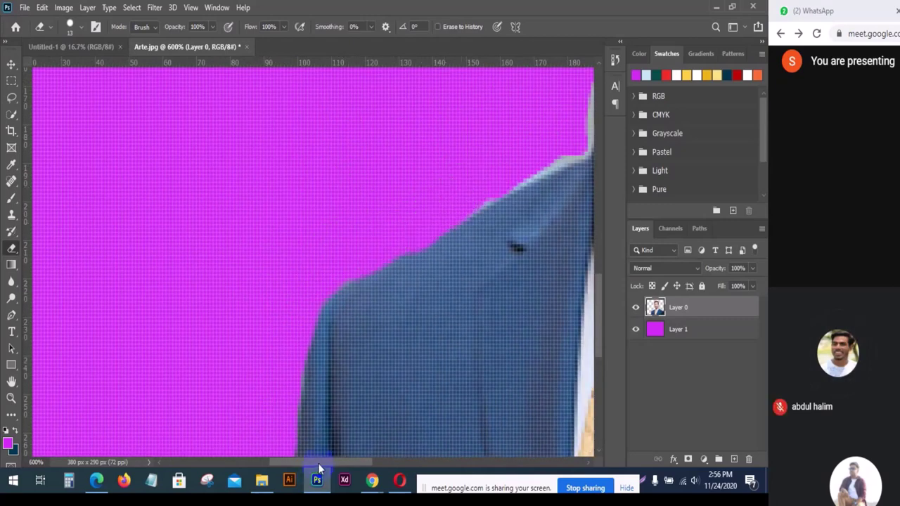
pyautogui.moveTo(302, 463); pyautogui.dragTo(351, 462)
pyautogui.moveTo(298, 120)
pyautogui.mouseDown()
pyautogui.moveTo(305, 137)
pyautogui.moveTo(217, 181)
pyautogui.moveTo(223, 159)
pyautogui.moveTo(261, 140)
pyautogui.moveTo(296, 143)
pyautogui.moveTo(309, 157)
pyautogui.moveTo(307, 185)
pyautogui.moveTo(281, 159)
pyautogui.moveTo(297, 209)
pyautogui.moveTo(277, 244)
pyautogui.moveTo(253, 213)
pyautogui.moveTo(261, 230)
pyautogui.mouseUp()
# Erase the white fringe along the ear and across the top of the hair.
pyautogui.scroll(2, 239, 149)
pyautogui.scroll(1, 261, 139)
pyautogui.scroll(3, 279, 166)
pyautogui.scroll(2, 276, 244)
pyautogui.scroll(1, 271, 241)
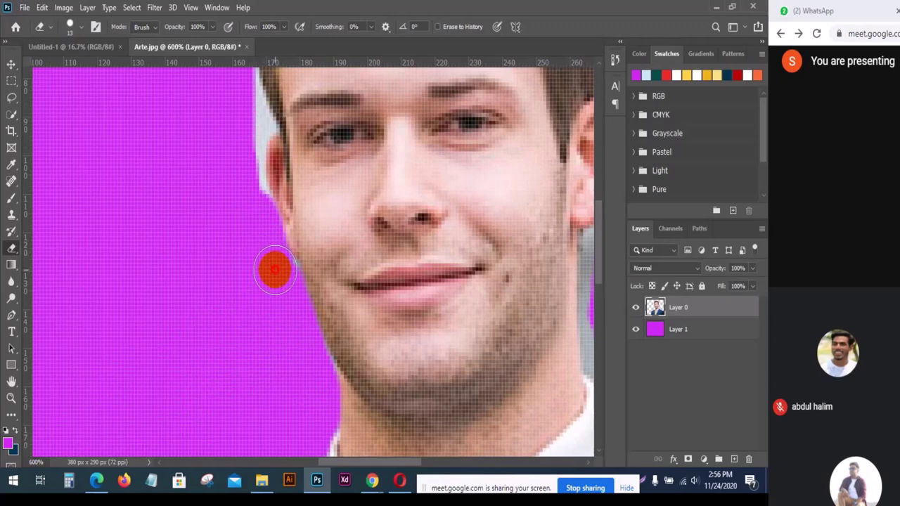
pyautogui.scroll(2, 239, 264)
pyautogui.scroll(2, 234, 250)
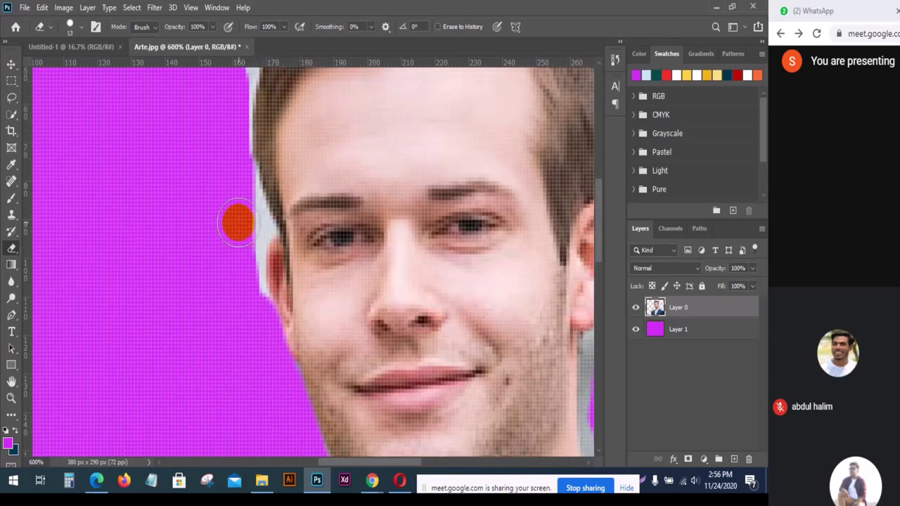
pyautogui.moveTo(246, 246)
pyautogui.mouseDown()
pyautogui.moveTo(243, 309)
pyautogui.moveTo(251, 305)
pyautogui.mouseUp()
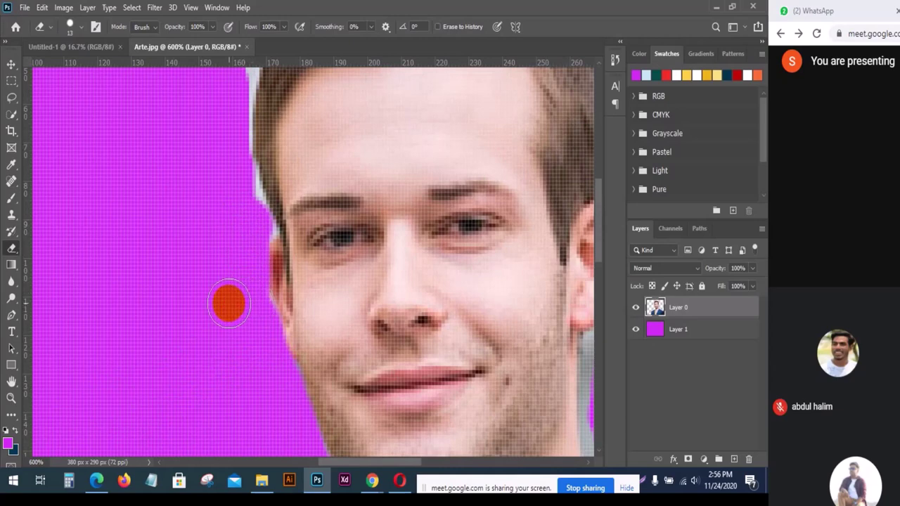
pyautogui.scroll(8, 225, 302)
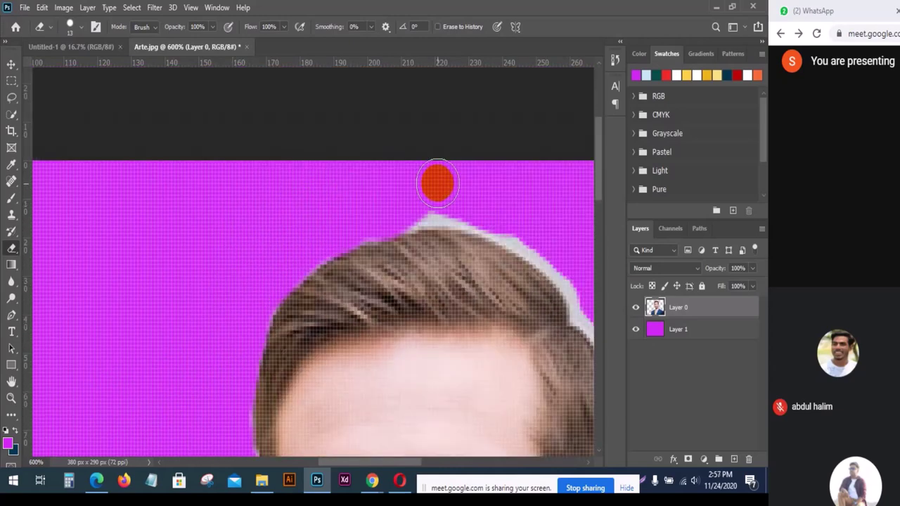
pyautogui.moveTo(437, 183)
pyautogui.mouseDown()
pyautogui.moveTo(442, 191)
pyautogui.moveTo(418, 201)
pyautogui.moveTo(275, 161)
pyautogui.mouseUp()
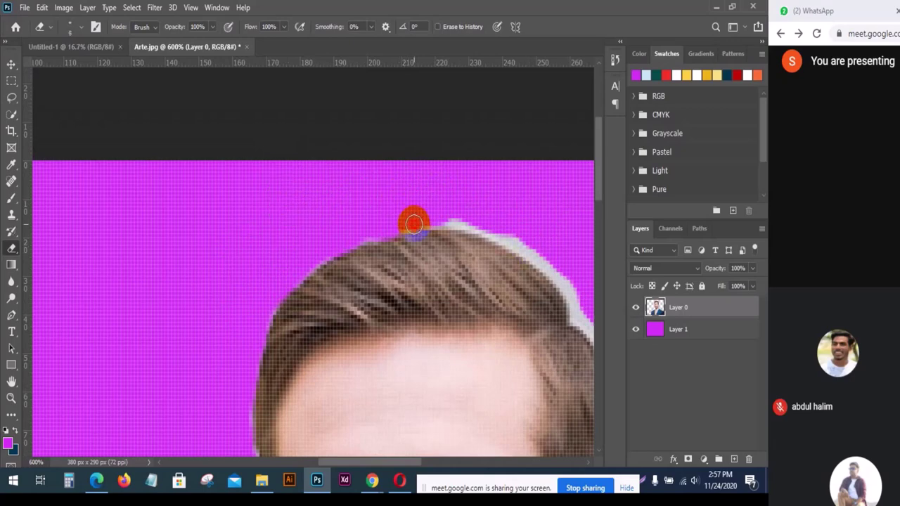
pyautogui.moveTo(413, 223)
pyautogui.mouseDown()
pyautogui.moveTo(442, 213)
pyautogui.moveTo(524, 240)
pyautogui.moveTo(494, 233)
pyautogui.moveTo(553, 271)
pyautogui.mouseUp()
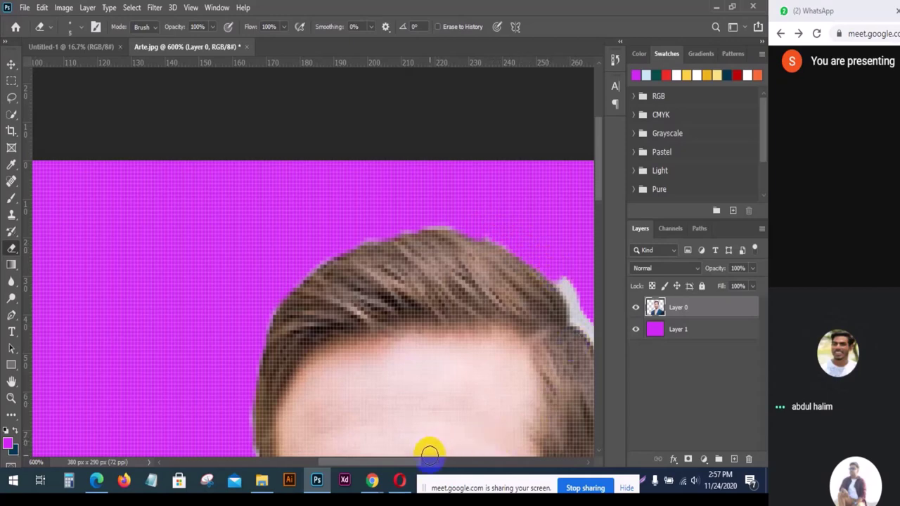
pyautogui.moveTo(422, 459); pyautogui.dragTo(446, 465)
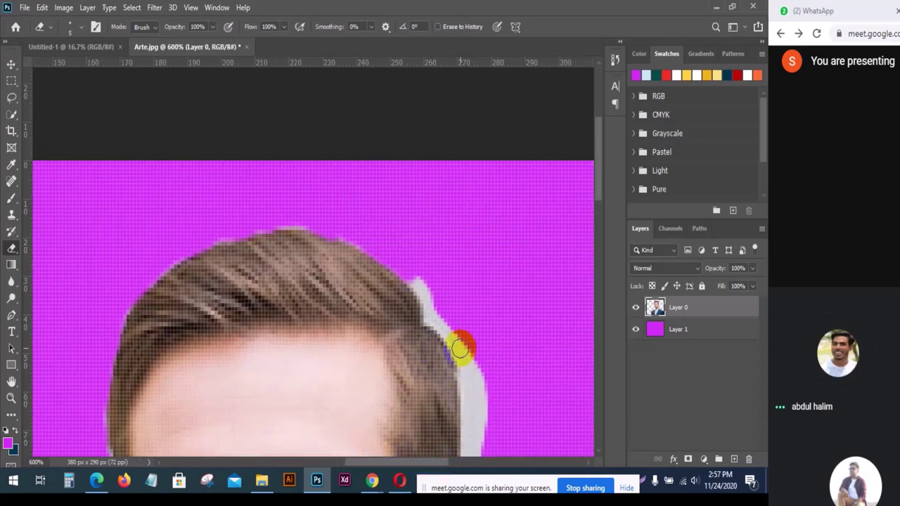
pyautogui.moveTo(458, 345)
pyautogui.mouseDown()
pyautogui.moveTo(459, 282)
pyautogui.moveTo(466, 282)
pyautogui.mouseUp()
# Erase the remaining white fringe on the hair, neck and right shoulder.
pyautogui.moveTo(426, 190)
pyautogui.mouseDown()
pyautogui.moveTo(418, 194)
pyautogui.moveTo(430, 234)
pyautogui.moveTo(456, 255)
pyautogui.moveTo(472, 321)
pyautogui.moveTo(476, 283)
pyautogui.moveTo(472, 331)
pyautogui.moveTo(489, 291)
pyautogui.moveTo(484, 281)
pyautogui.moveTo(478, 319)
pyautogui.moveTo(442, 383)
pyautogui.moveTo(466, 347)
pyautogui.moveTo(441, 265)
pyautogui.moveTo(442, 305)
pyautogui.moveTo(467, 352)
pyautogui.moveTo(458, 313)
pyautogui.moveTo(491, 372)
pyautogui.moveTo(514, 333)
pyautogui.moveTo(542, 358)
pyautogui.mouseUp()
pyautogui.scroll(-3, 482, 320)
pyautogui.scroll(-3, 452, 372)
pyautogui.scroll(-2, 442, 306)
pyautogui.scroll(-4, 514, 333)
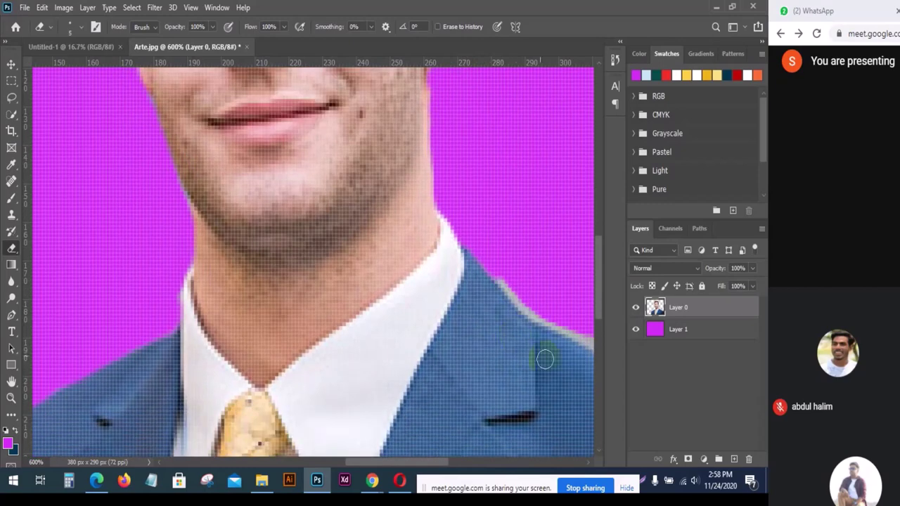
pyautogui.moveTo(438, 464); pyautogui.dragTo(492, 466)
pyautogui.moveTo(329, 334)
pyautogui.mouseDown()
pyautogui.moveTo(238, 276)
pyautogui.moveTo(277, 318)
pyautogui.moveTo(334, 338)
pyautogui.moveTo(410, 392)
pyautogui.moveTo(462, 418)
pyautogui.moveTo(488, 416)
pyautogui.mouseUp()
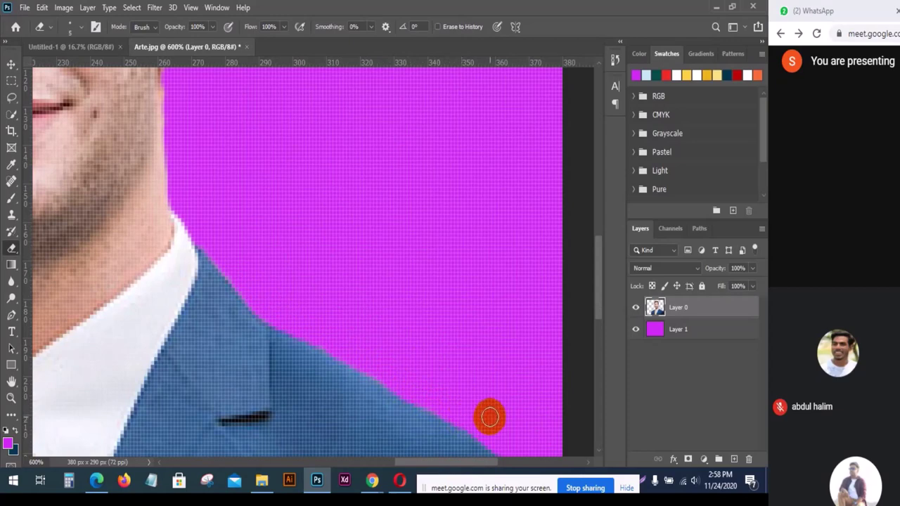
pyautogui.scroll(-2, 484, 388)
pyautogui.moveTo(508, 377)
pyautogui.mouseDown()
pyautogui.moveTo(555, 378)
pyautogui.moveTo(553, 367)
pyautogui.moveTo(570, 392)
pyautogui.mouseUp()
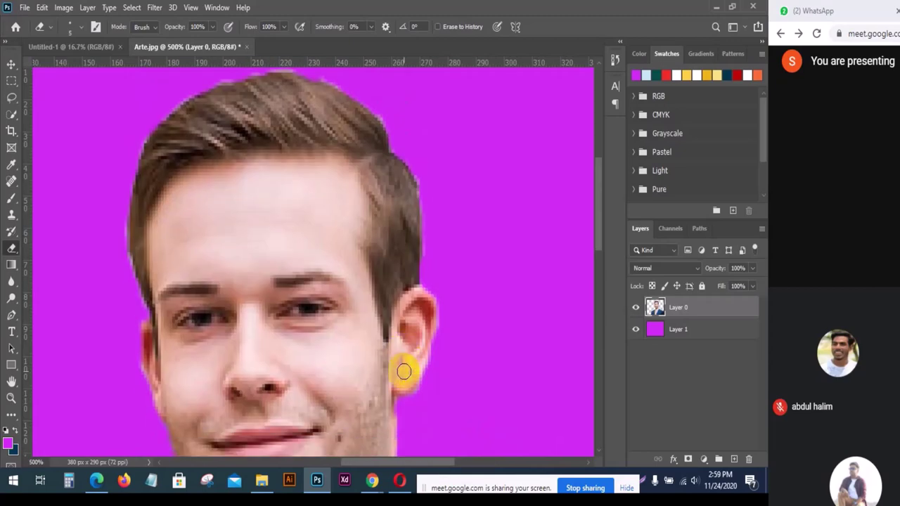
# Erase leftover specks beside the jaw and on the magenta background.
pyautogui.click(406, 368)
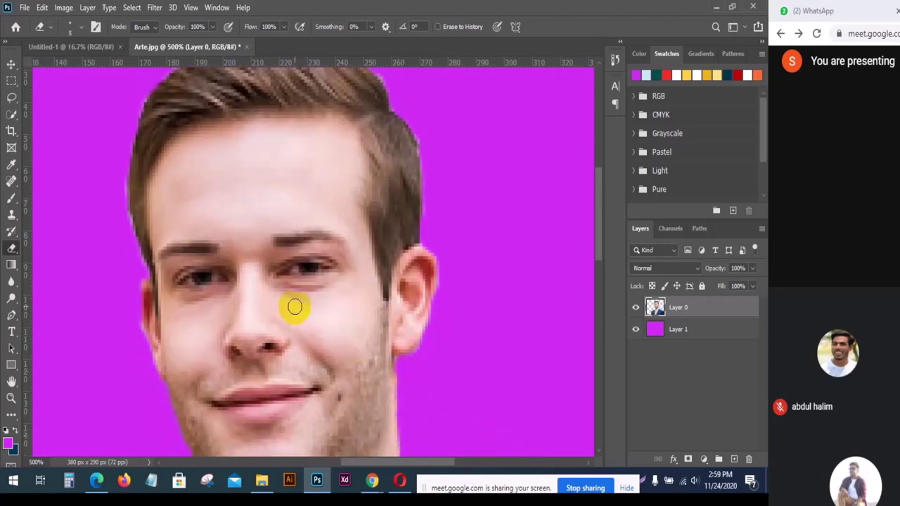
pyautogui.click(540, 271)
pyautogui.hotkey('ctrl', '-')
pyautogui.hotkey('ctrl', '-')
pyautogui.hotkey('ctrl', '-')
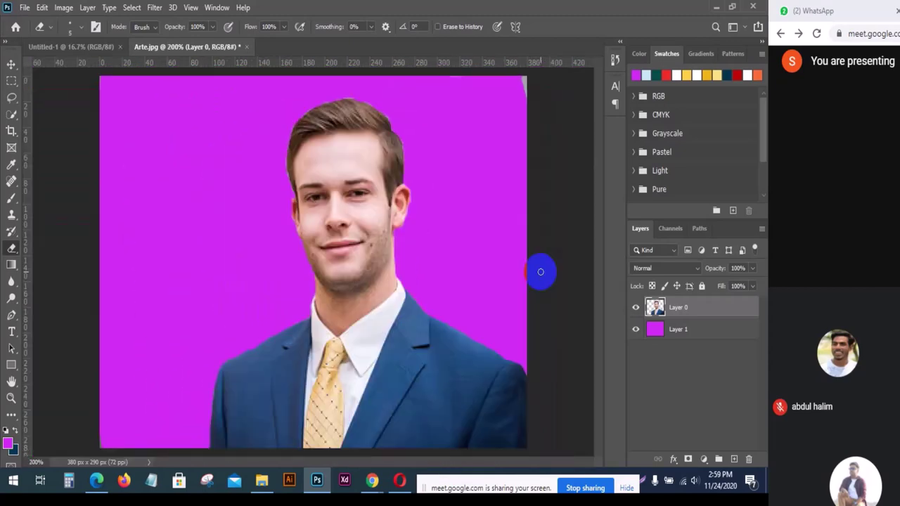
# Blur the suit's shoulder cut edges at 50% strength so they blend into the magenta.
pyautogui.click(12, 282)
pyautogui.moveTo(203, 301); pyautogui.dragTo(217, 443)
pyautogui.moveTo(218, 373)
pyautogui.mouseDown()
pyautogui.moveTo(308, 321)
pyautogui.moveTo(311, 278)
pyautogui.moveTo(303, 322)
pyautogui.moveTo(309, 299)
pyautogui.moveTo(289, 232)
pyautogui.moveTo(315, 300)
pyautogui.moveTo(289, 274)
pyautogui.moveTo(286, 243)
pyautogui.moveTo(309, 287)
pyautogui.moveTo(277, 213)
pyautogui.moveTo(283, 182)
pyautogui.moveTo(292, 217)
pyautogui.moveTo(284, 132)
pyautogui.moveTo(300, 105)
pyautogui.moveTo(311, 103)
pyautogui.moveTo(303, 122)
pyautogui.moveTo(332, 96)
pyautogui.moveTo(357, 94)
pyautogui.moveTo(402, 112)
pyautogui.moveTo(366, 97)
pyautogui.moveTo(388, 116)
pyautogui.moveTo(409, 171)
pyautogui.moveTo(404, 155)
pyautogui.moveTo(411, 194)
pyautogui.moveTo(400, 240)
pyautogui.moveTo(388, 242)
pyautogui.moveTo(407, 223)
pyautogui.moveTo(400, 247)
pyautogui.moveTo(412, 298)
pyautogui.moveTo(447, 325)
pyautogui.moveTo(416, 284)
pyautogui.moveTo(447, 321)
pyautogui.moveTo(542, 378)
pyautogui.mouseUp()
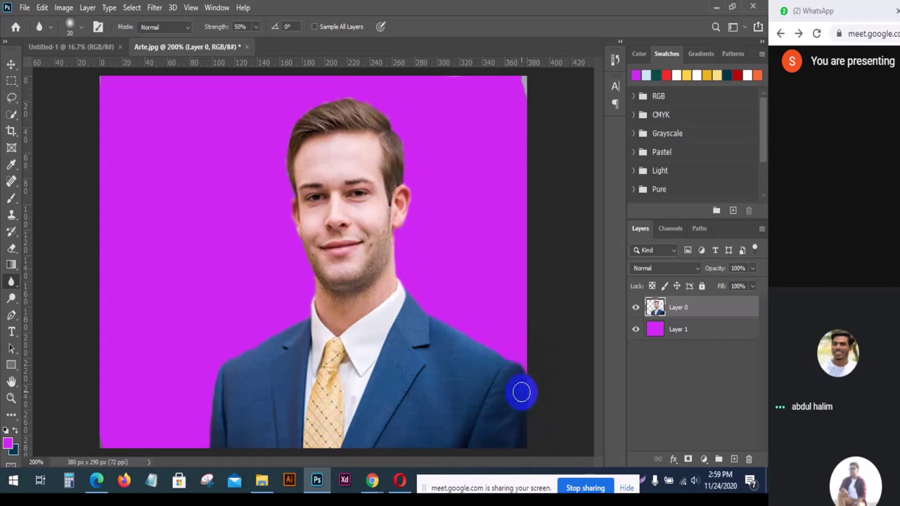
pyautogui.moveTo(234, 351)
pyautogui.mouseDown()
pyautogui.moveTo(205, 428)
pyautogui.moveTo(209, 453)
pyautogui.mouseUp()
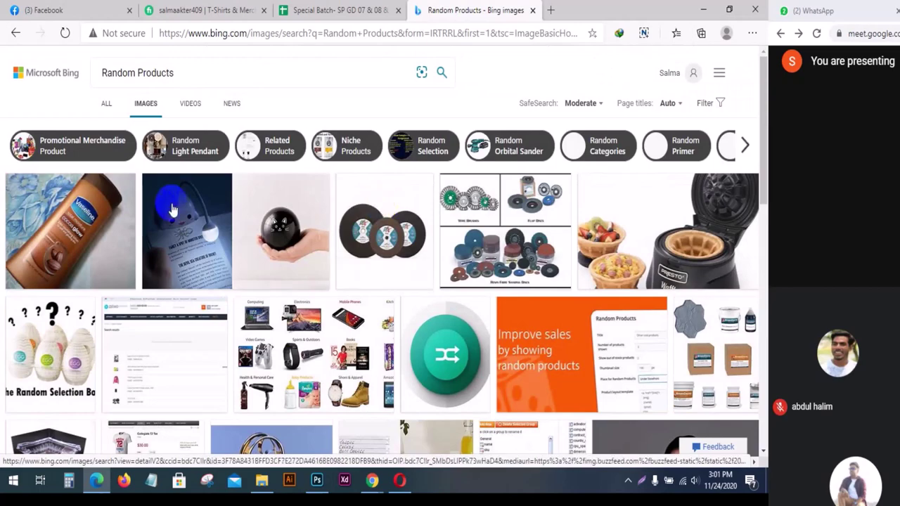
# Copy the Vaseline cocoa glow lotion photo from the Bing Images results.
pyautogui.click(70, 220)
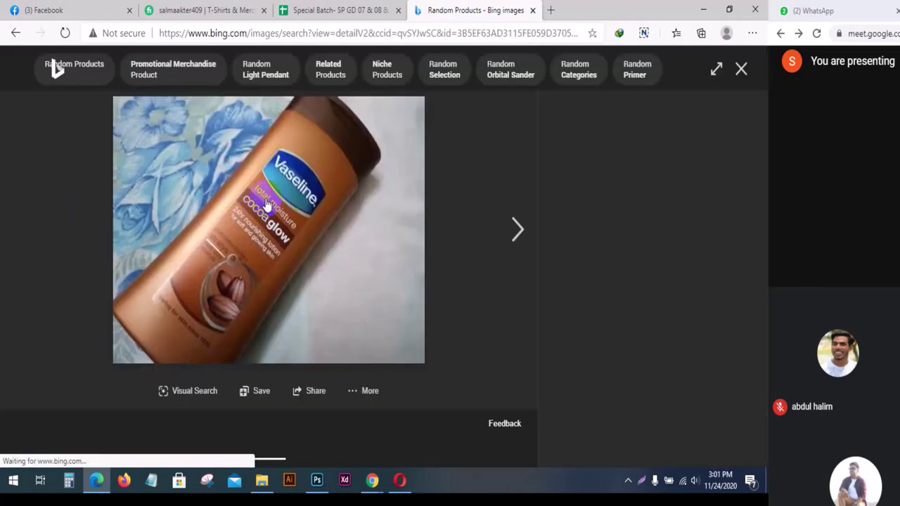
pyautogui.rightClick(268, 192)
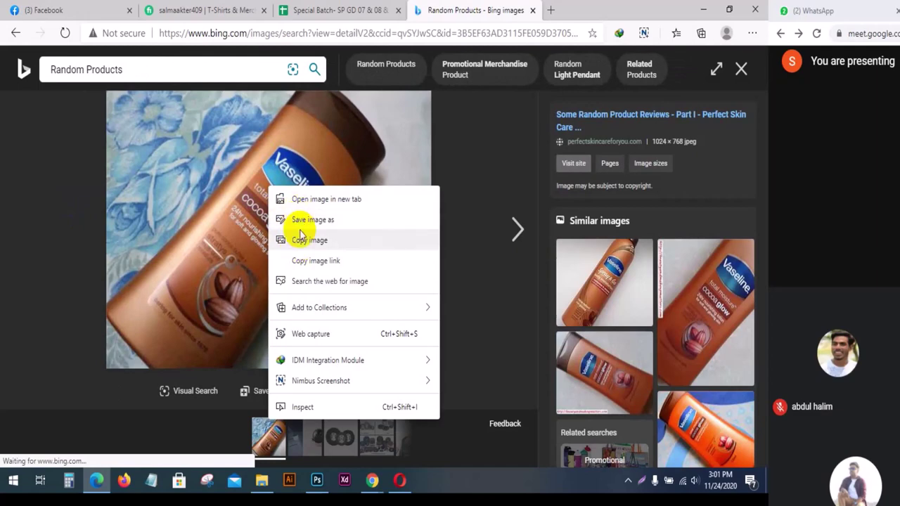
pyautogui.click(301, 240)
# Paste the Vaseline lotion photo as Layer 2 and stretch it over the whole Arte.jpg canvas.
pyautogui.click(314, 482)
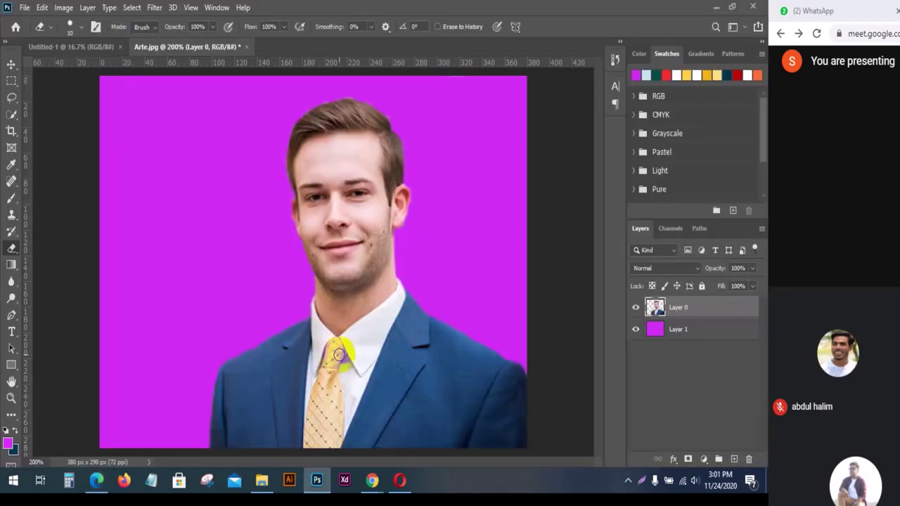
pyautogui.hotkey('ctrl', 'v')
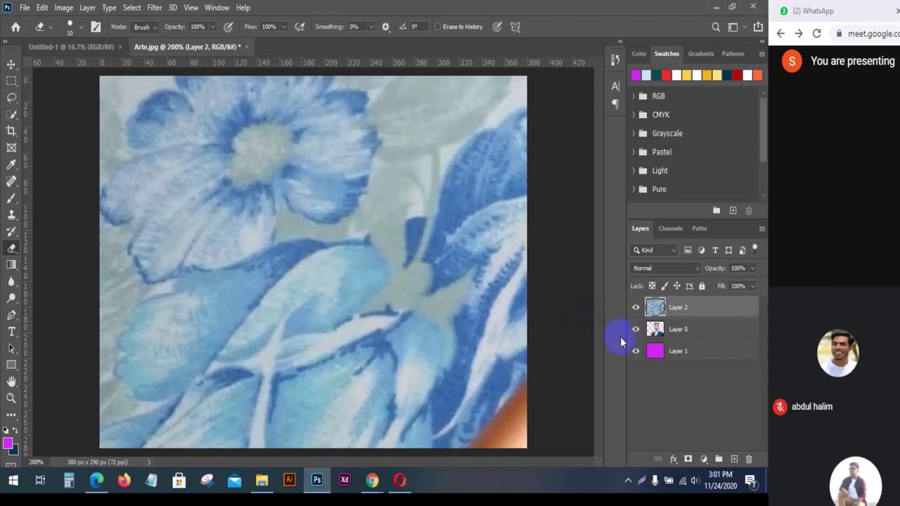
pyautogui.hotkey('ctrl', 't')
pyautogui.hotkey('ctrl', '1')
pyautogui.hotkey('ctrl', '+')
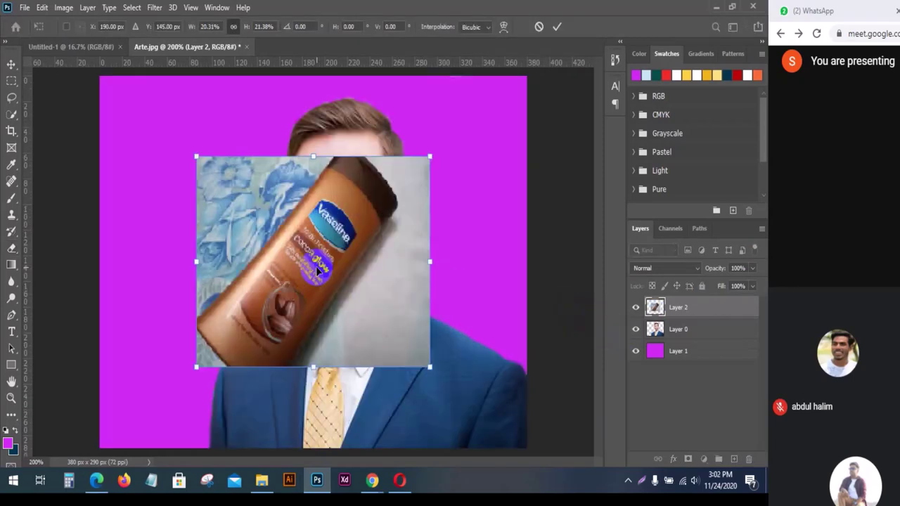
pyautogui.hotkey('ctrl', '-')
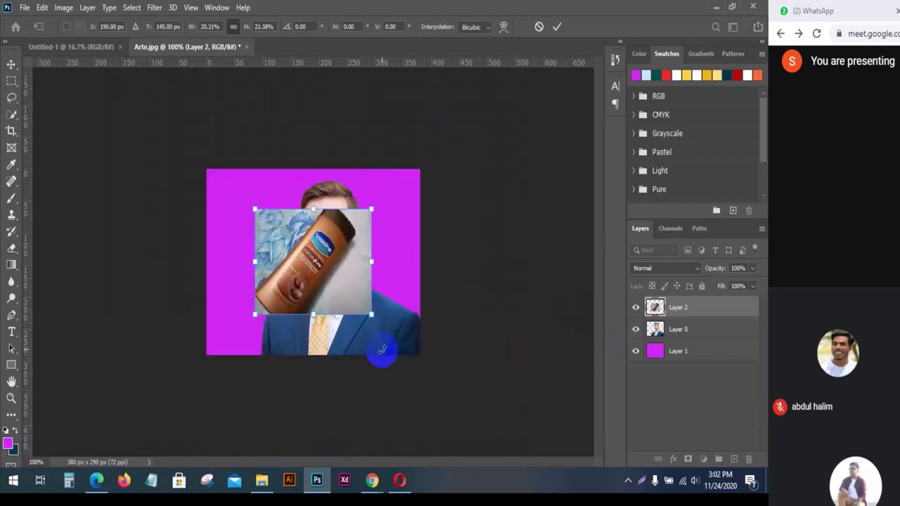
pyautogui.moveTo(387, 360); pyautogui.dragTo(420, 355)
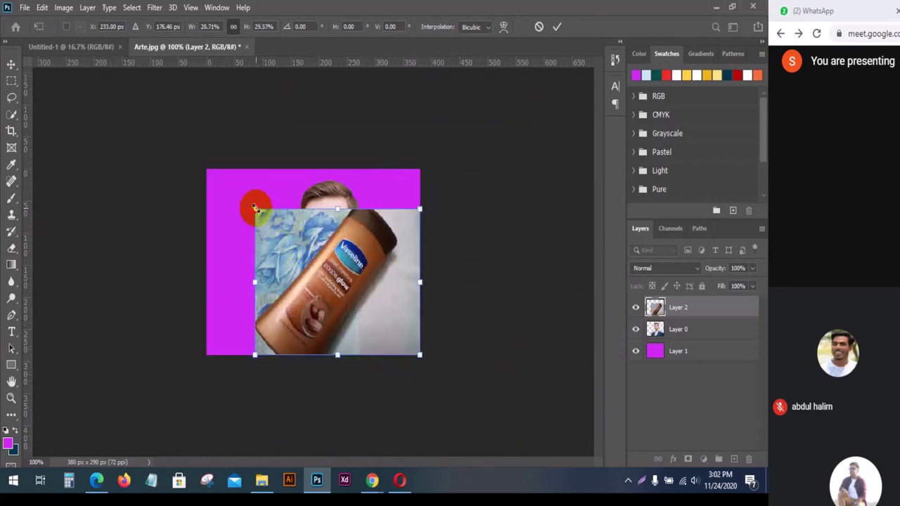
pyautogui.moveTo(255, 208); pyautogui.dragTo(206, 169)
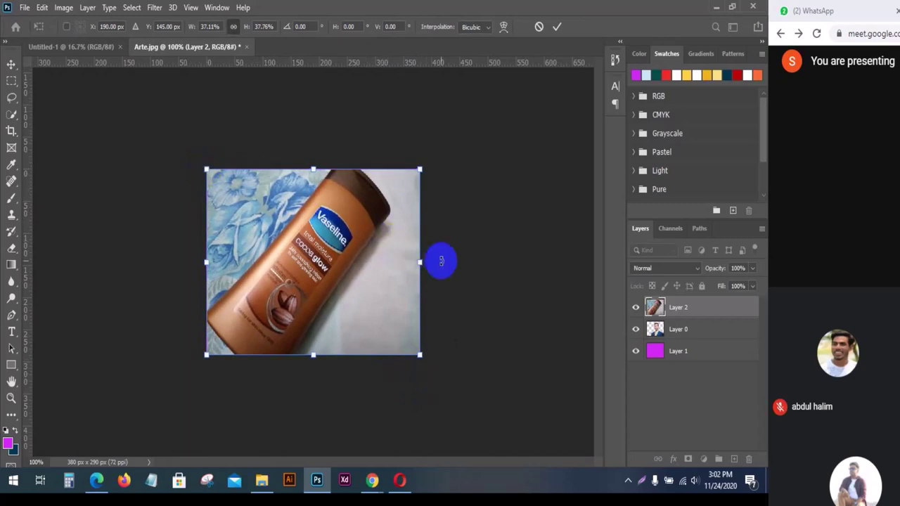
pyautogui.press('Return')
pyautogui.rightClick(11, 98)
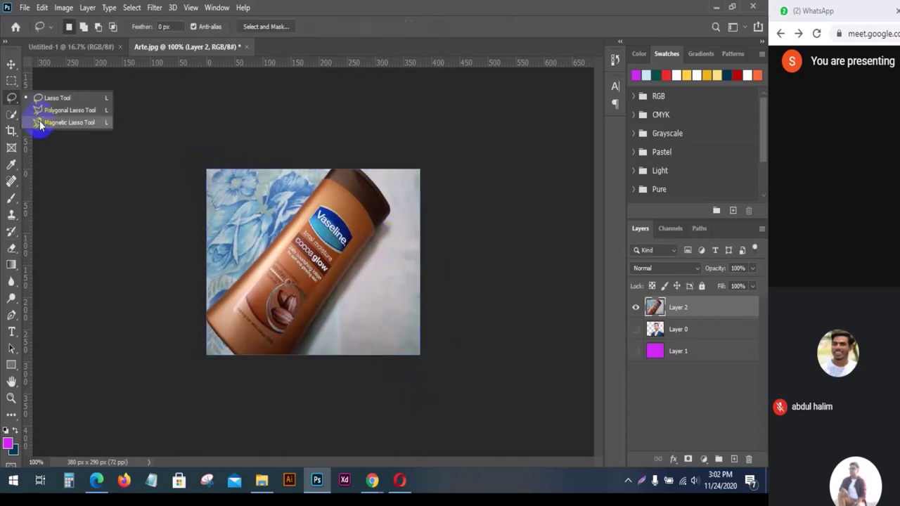
# Trace a closed Magnetic Lasso outline around the Vaseline bottle.
pyautogui.click(40, 124)
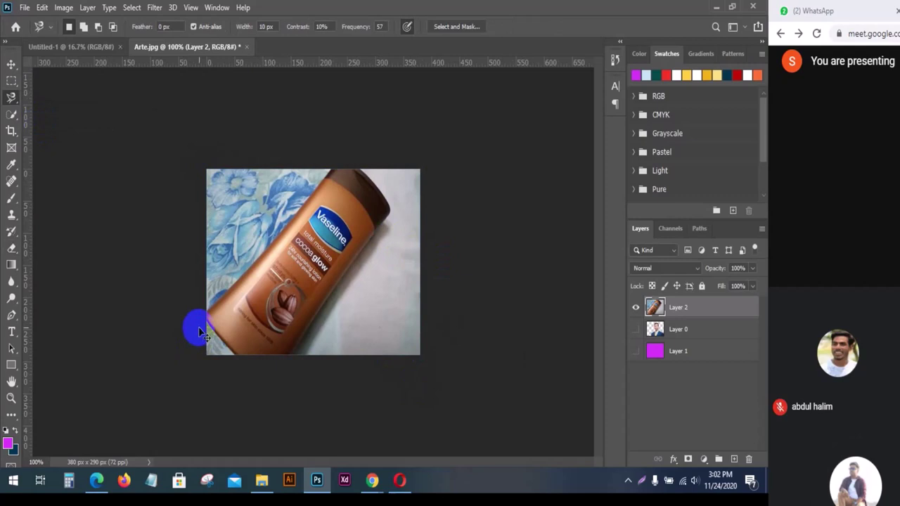
pyautogui.hotkey('ctrl', '+')
pyautogui.hotkey('ctrl', '-')
pyautogui.moveTo(242, 294); pyautogui.dragTo(308, 211)
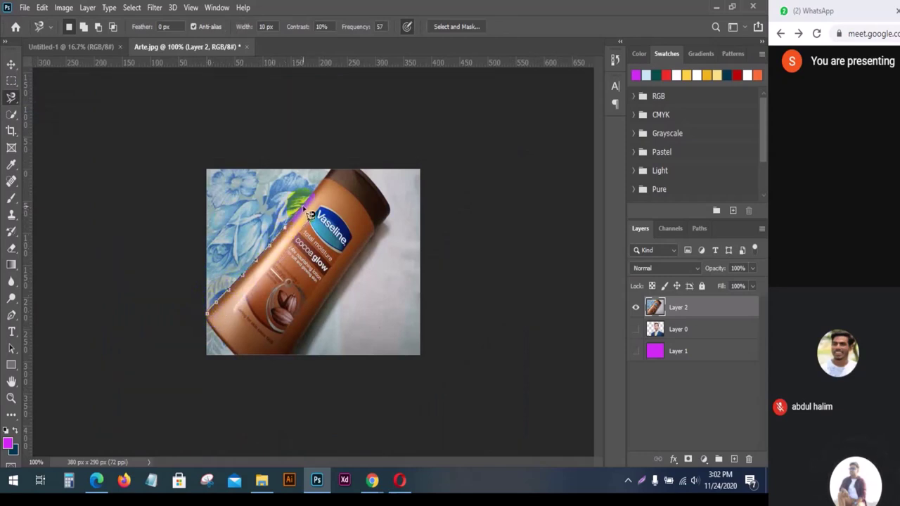
pyautogui.click(357, 174)
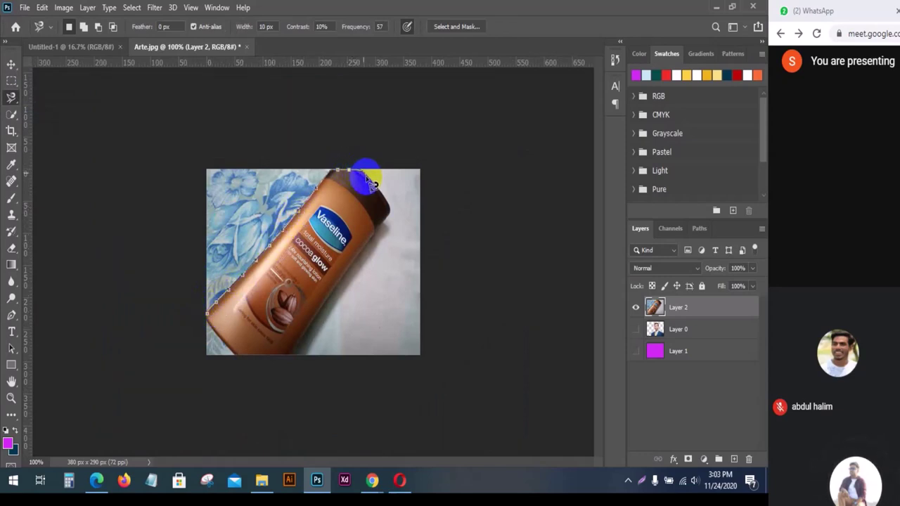
pyautogui.moveTo(371, 183)
pyautogui.mouseDown()
pyautogui.moveTo(397, 222)
pyautogui.moveTo(348, 272)
pyautogui.moveTo(291, 360)
pyautogui.moveTo(277, 360)
pyautogui.moveTo(296, 356)
pyautogui.moveTo(254, 365)
pyautogui.mouseUp()
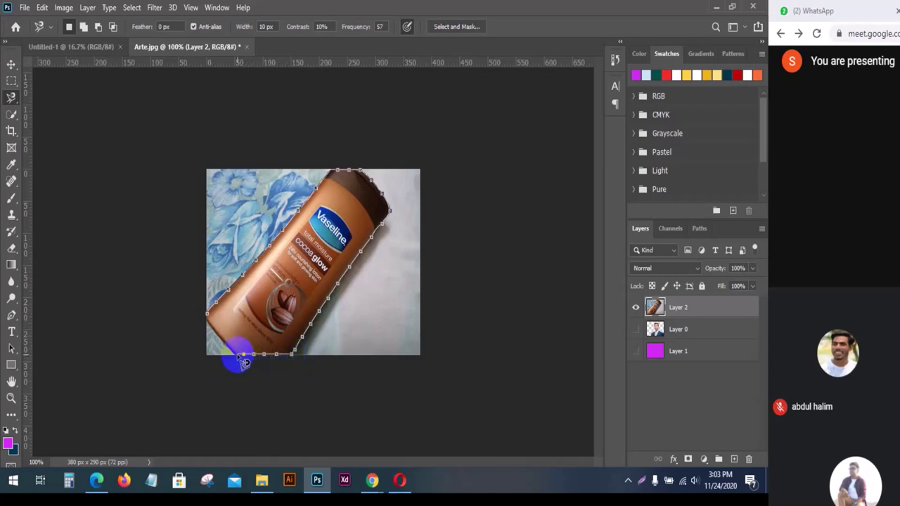
pyautogui.click(197, 312)
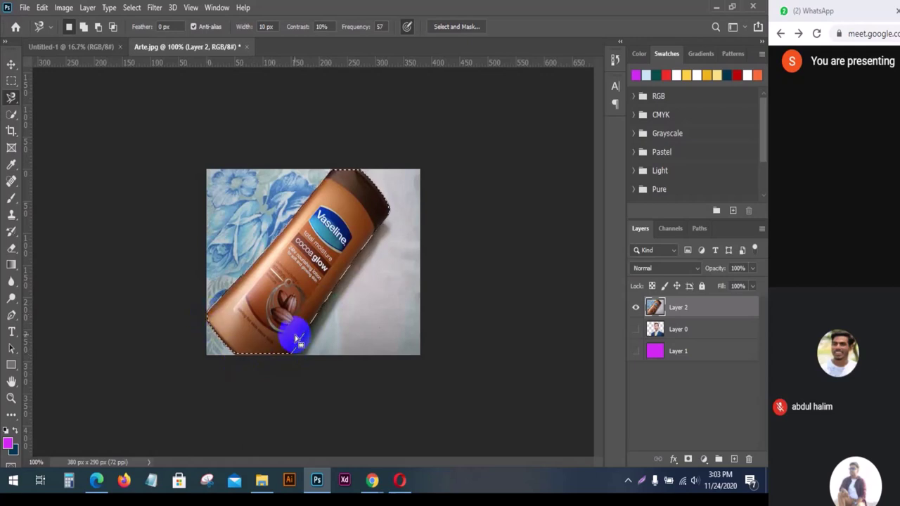
# Invert the selection, delete the fabric background, and deselect.
pyautogui.rightClick(294, 271)
pyautogui.click(342, 42)
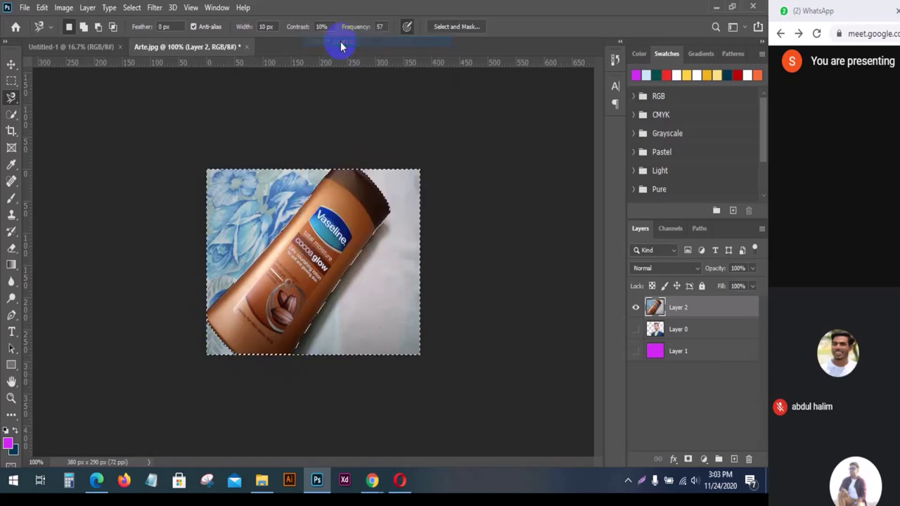
pyautogui.press('Delete')
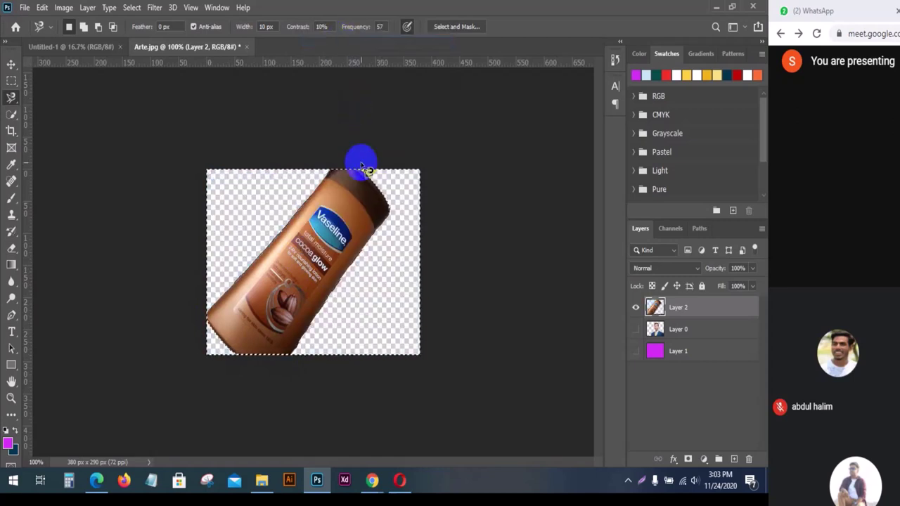
pyautogui.click(361, 165)
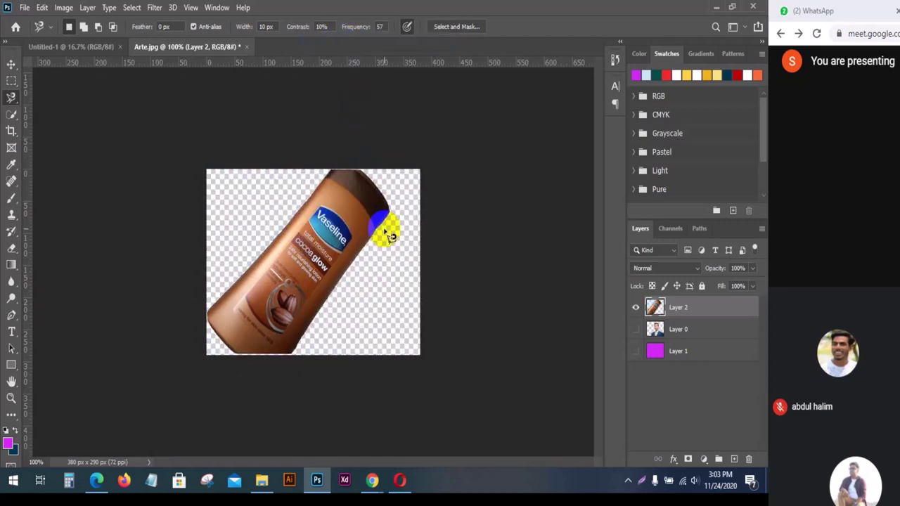
# Place the magenta layer directly beneath the bottle layer and check the bottle's edges up close.
pyautogui.scroll(3, 469, 242)
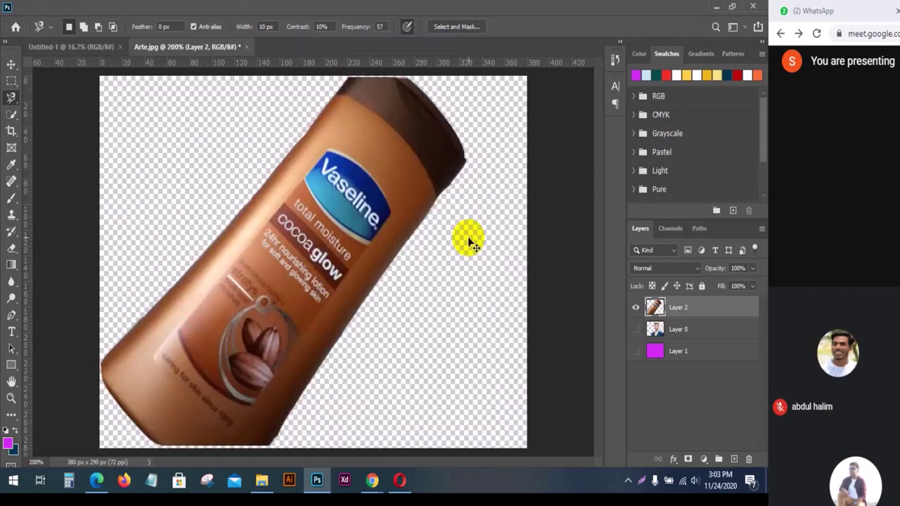
pyautogui.scroll(-3, 469, 241)
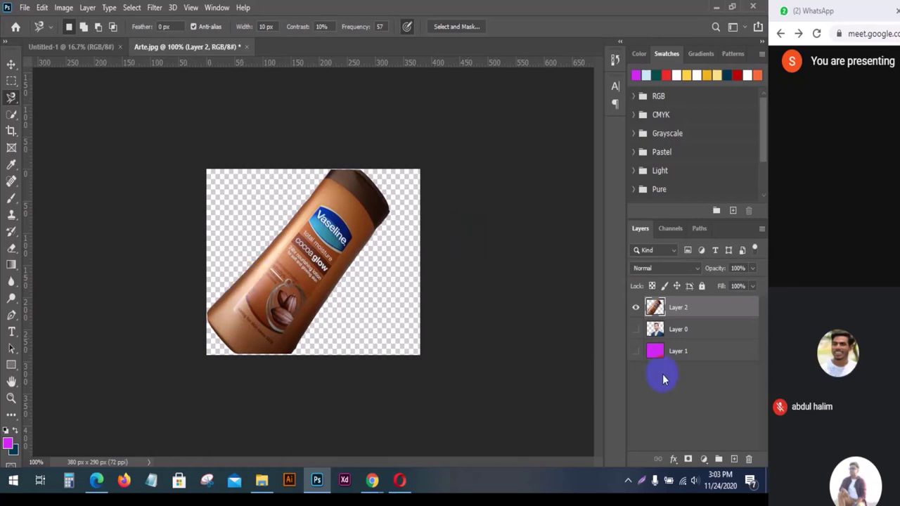
pyautogui.moveTo(657, 352); pyautogui.dragTo(661, 319)
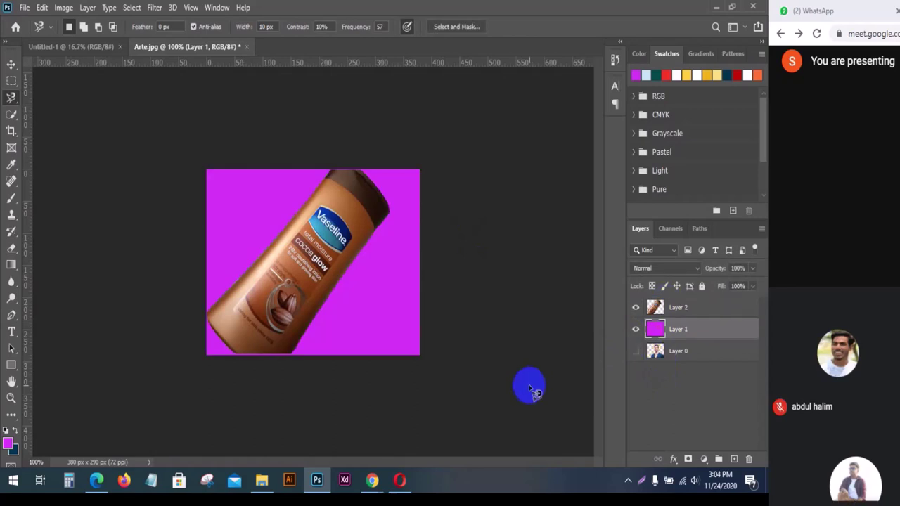
pyautogui.hotkey('ctrl', '+')
pyautogui.hotkey('ctrl', '+')
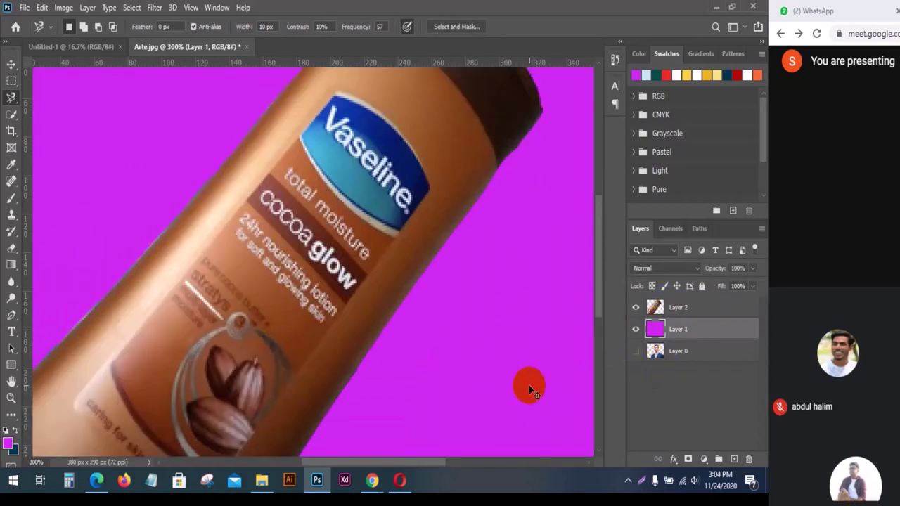
pyautogui.hotkey('ctrl', '-')
pyautogui.hotkey('ctrl', '-')
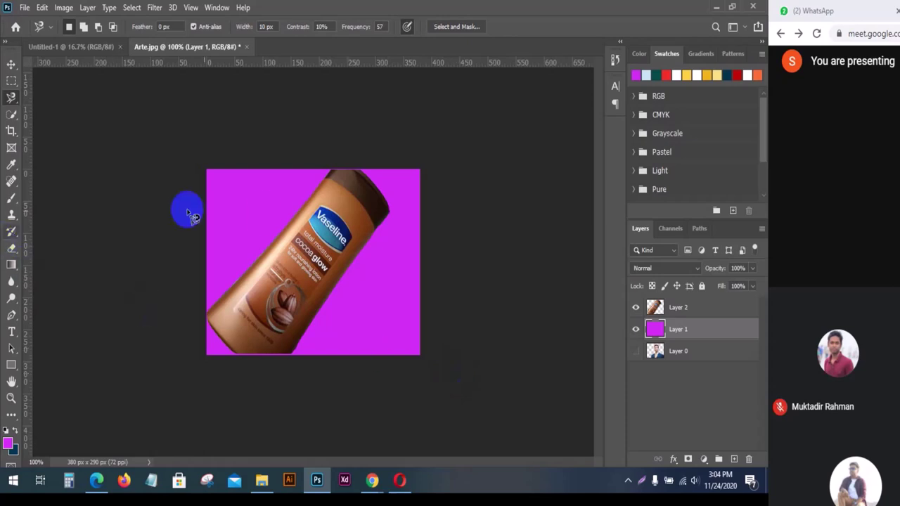
pyautogui.click(265, 216)
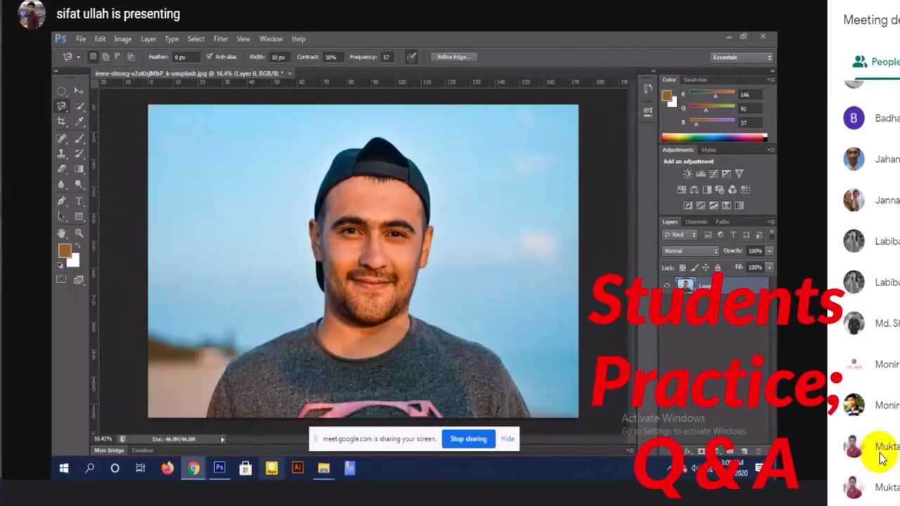
# Select the capped man with Quick Selection and invert the selection onto the blue sky.
pyautogui.click(71, 110)
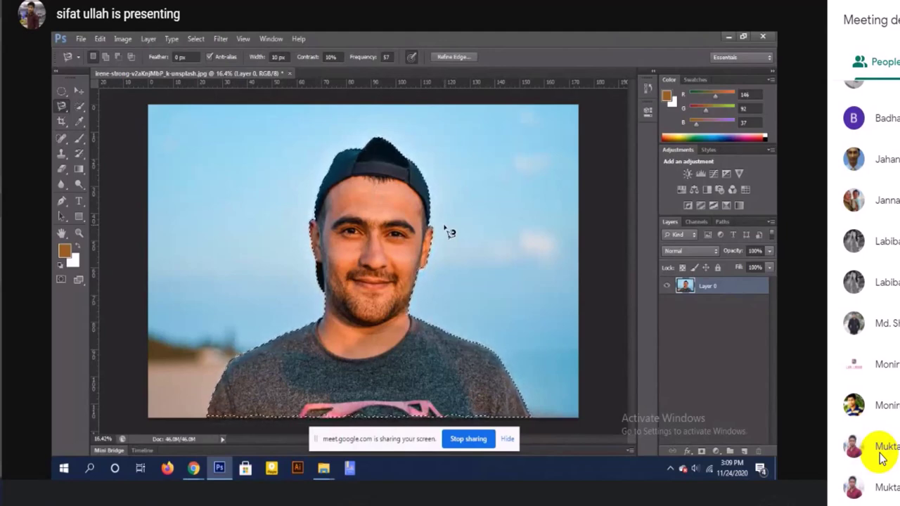
pyautogui.rightClick(462, 348)
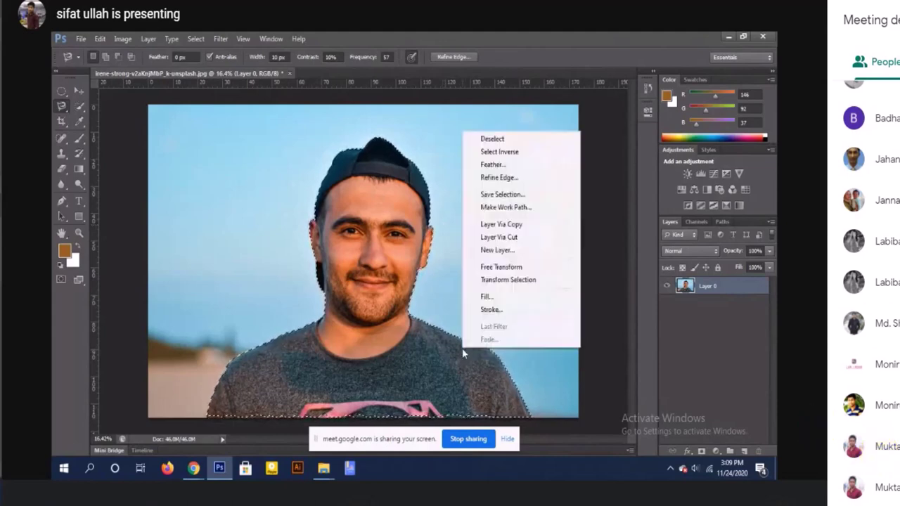
pyautogui.click(515, 152)
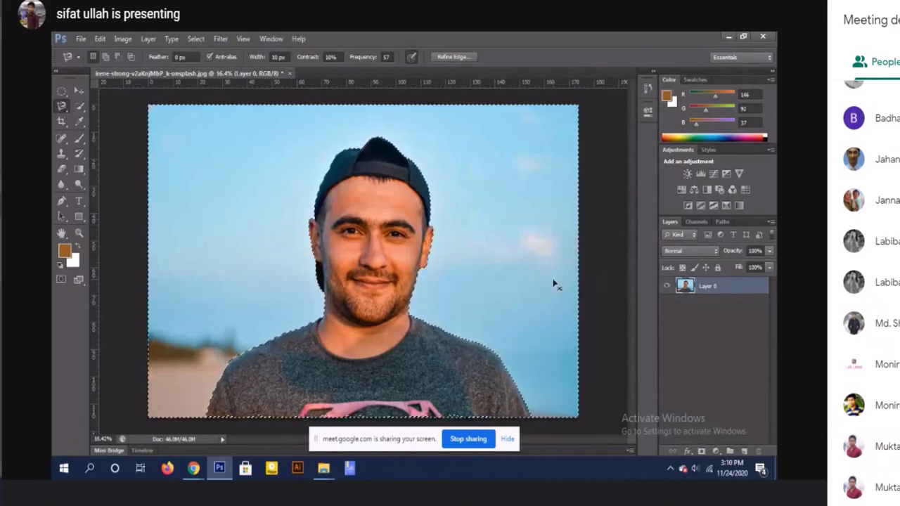
pyautogui.hotkey('ctrl', 'j')
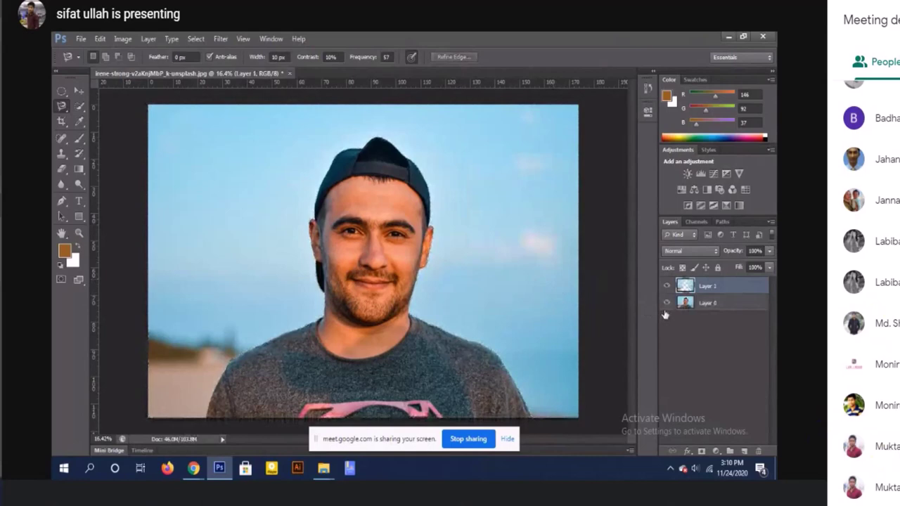
pyautogui.hotkey('ctrl', 'z')
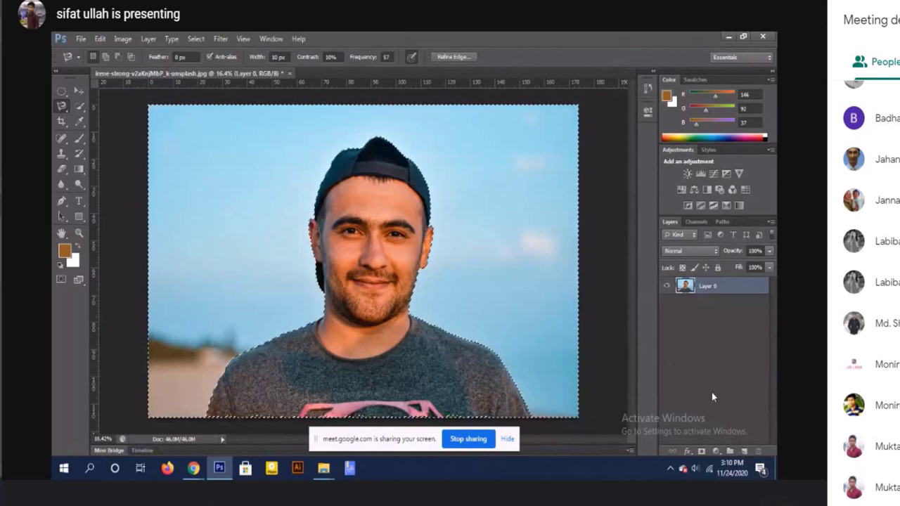
# Delete the sky behind the man, deselect, and zoom around to inspect the cut-out edges.
pyautogui.press('Delete')
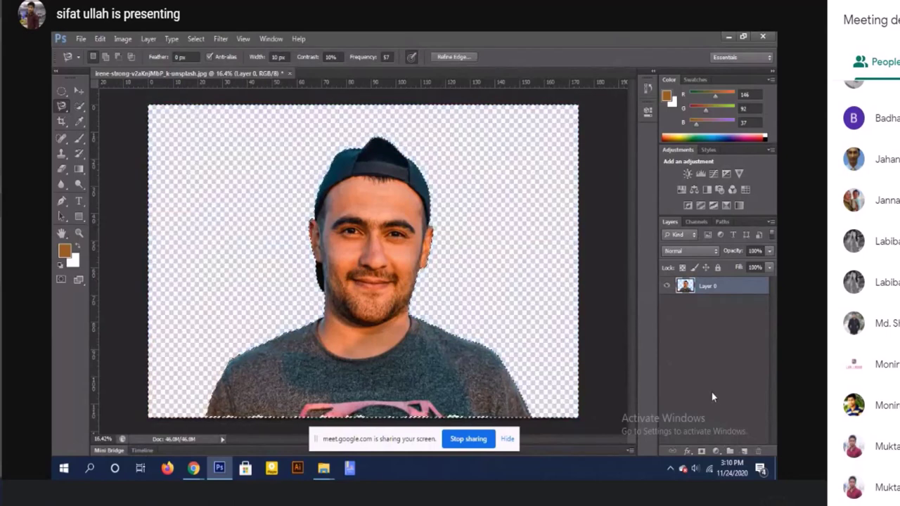
pyautogui.hotkey('ctrl', 'd')
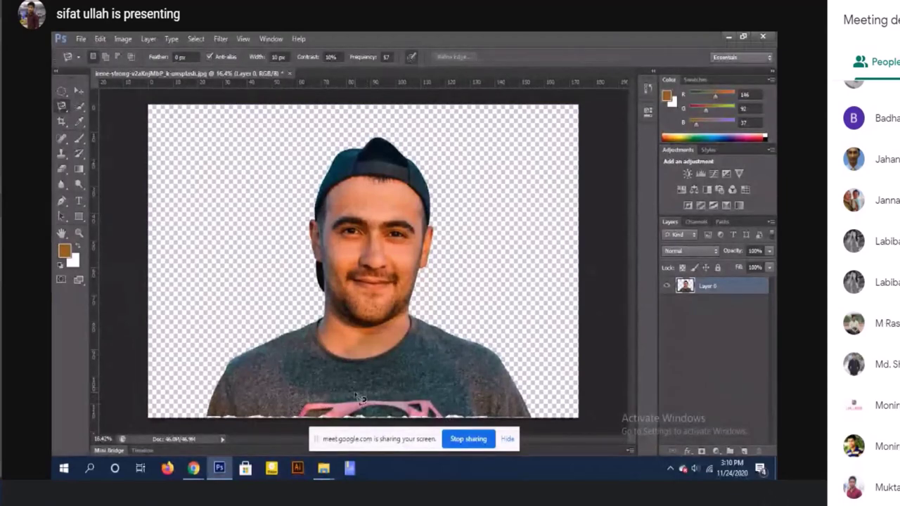
pyautogui.scroll(1, 362, 355)
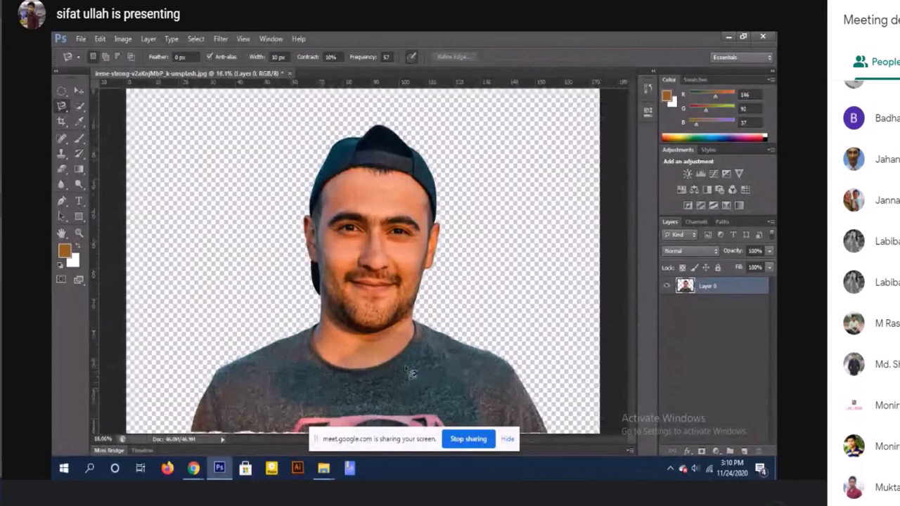
pyautogui.scroll(1, 411, 372)
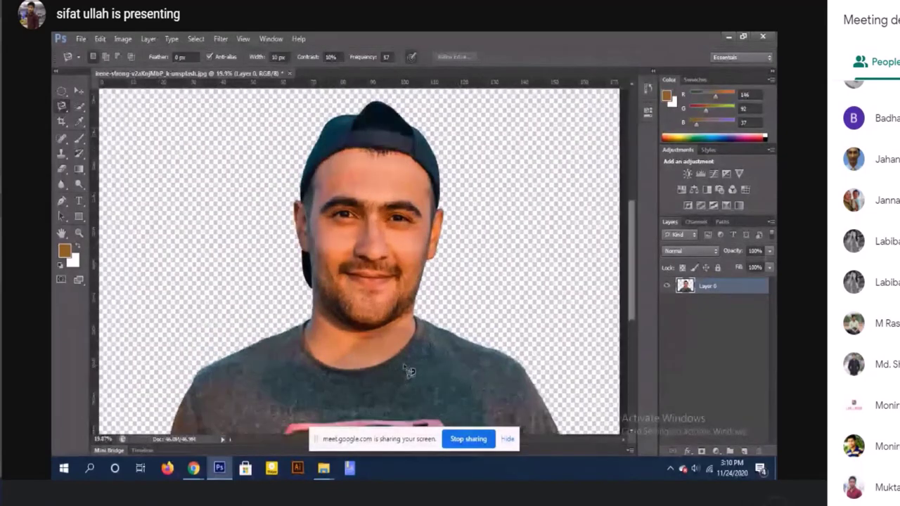
pyautogui.scroll(1, 410, 371)
pyautogui.scroll(3, 373, 285)
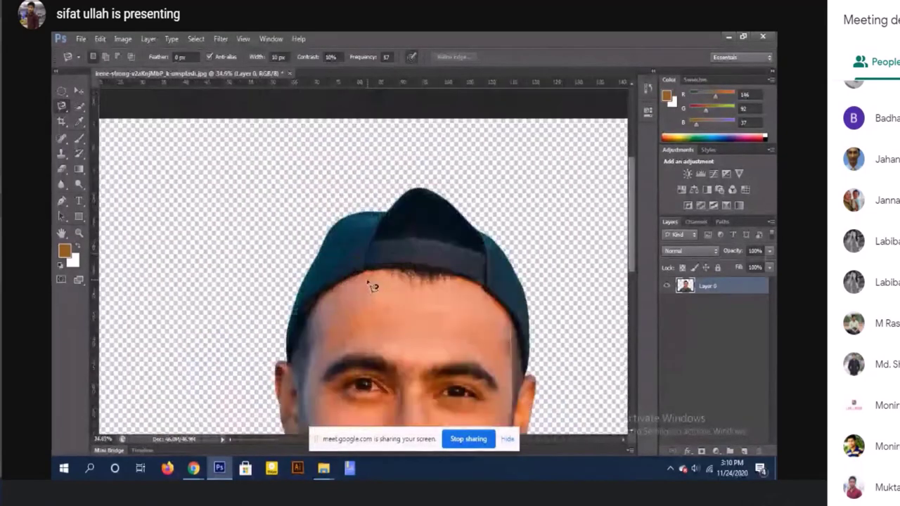
pyautogui.scroll(-4, 373, 284)
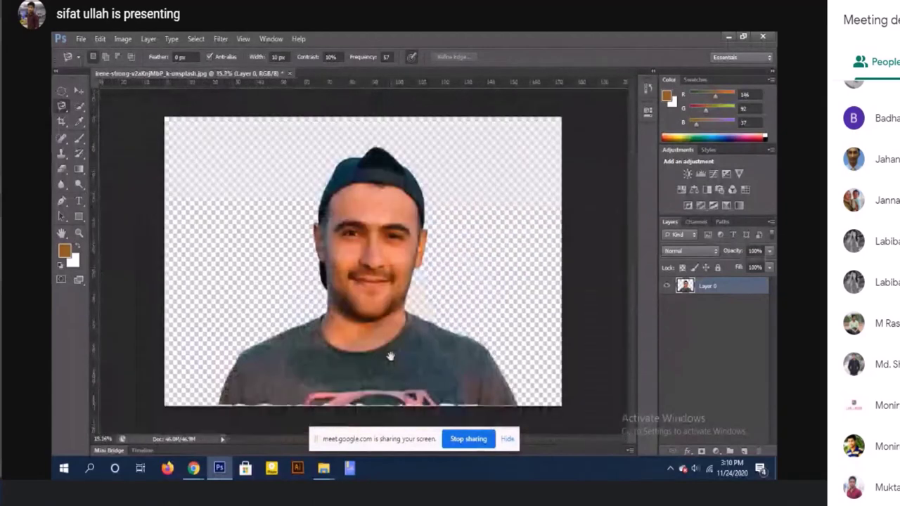
pyautogui.scroll(1, 434, 362)
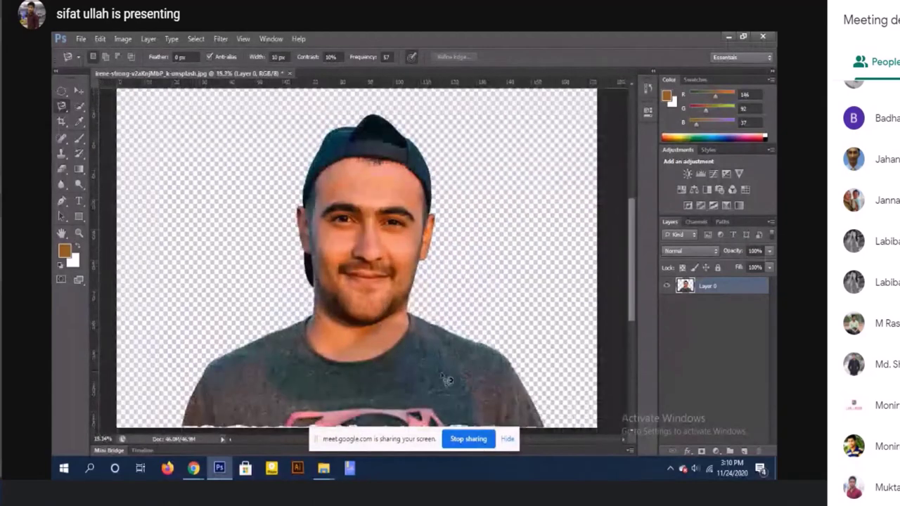
pyautogui.click(508, 439)
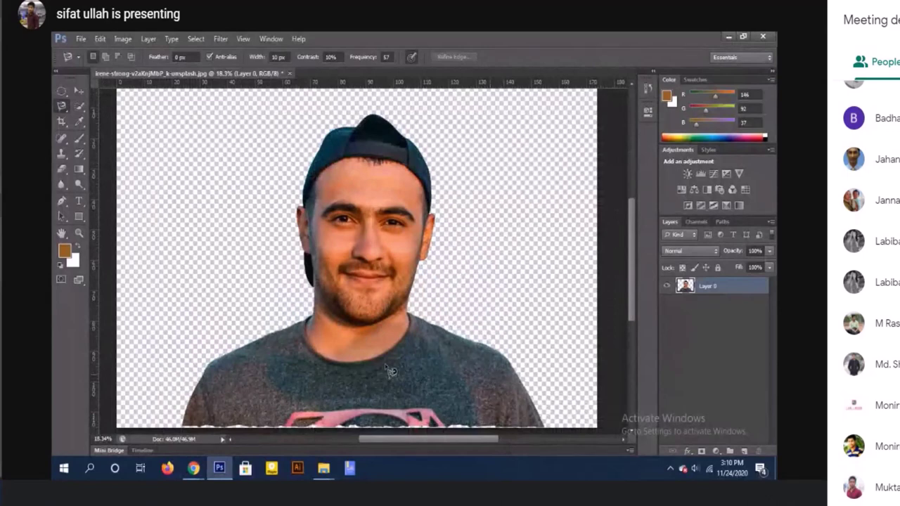
pyautogui.scroll(-5, 391, 371)
pyautogui.scroll(2, 391, 370)
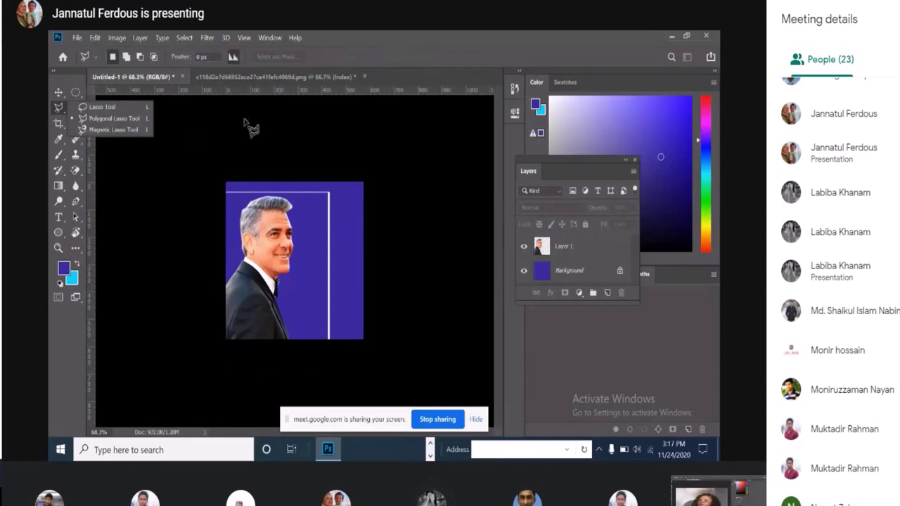
# Shift the selection on the man's source photo, then select Layer 1 in Untitled-1.
pyautogui.click(229, 78)
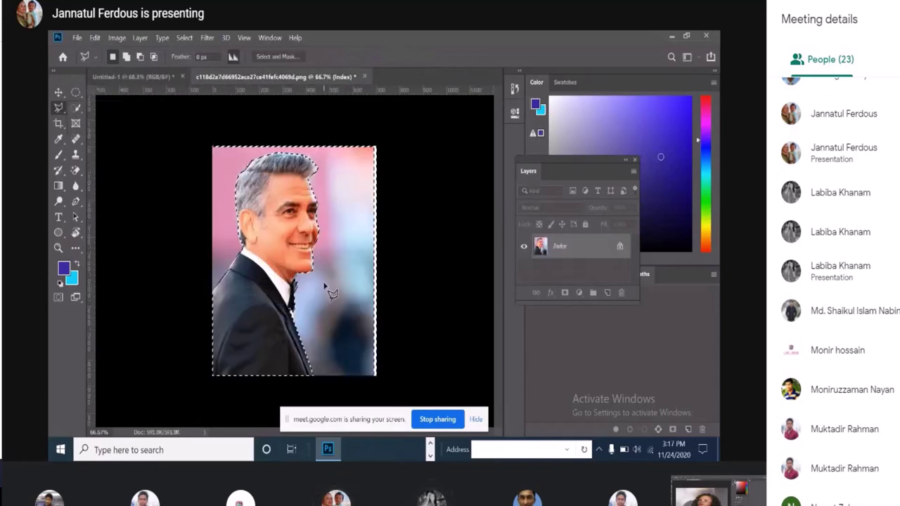
pyautogui.moveTo(330, 292)
pyautogui.mouseDown()
pyautogui.moveTo(309, 304)
pyautogui.moveTo(241, 251)
pyautogui.moveTo(256, 285)
pyautogui.moveTo(288, 310)
pyautogui.moveTo(239, 278)
pyautogui.moveTo(219, 288)
pyautogui.moveTo(228, 282)
pyautogui.moveTo(277, 309)
pyautogui.moveTo(246, 284)
pyautogui.moveTo(209, 276)
pyautogui.moveTo(225, 305)
pyautogui.moveTo(246, 309)
pyautogui.moveTo(271, 277)
pyautogui.moveTo(244, 285)
pyautogui.moveTo(264, 281)
pyautogui.moveTo(259, 299)
pyautogui.moveTo(269, 292)
pyautogui.mouseUp()
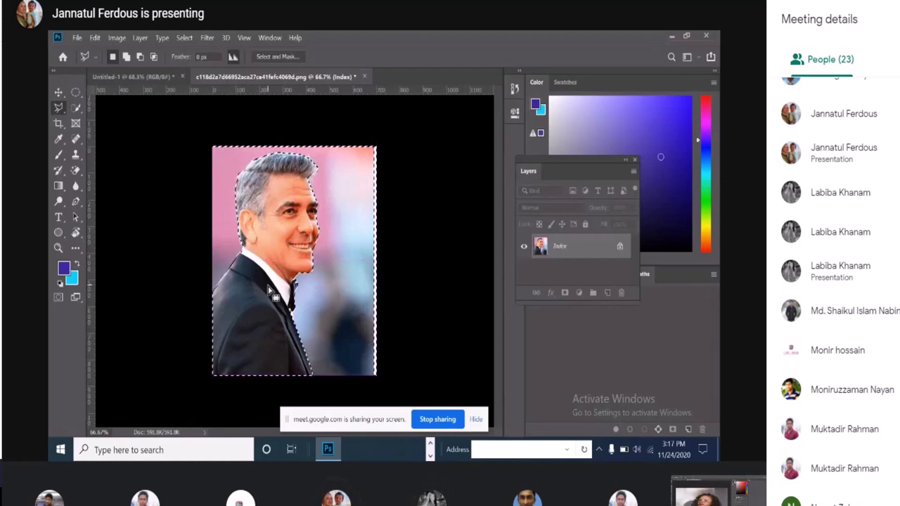
pyautogui.click(143, 78)
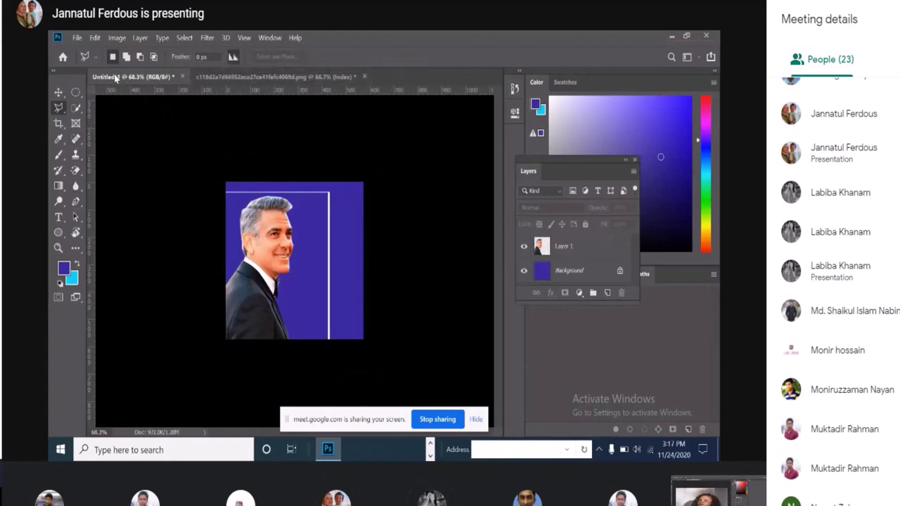
pyautogui.click(559, 250)
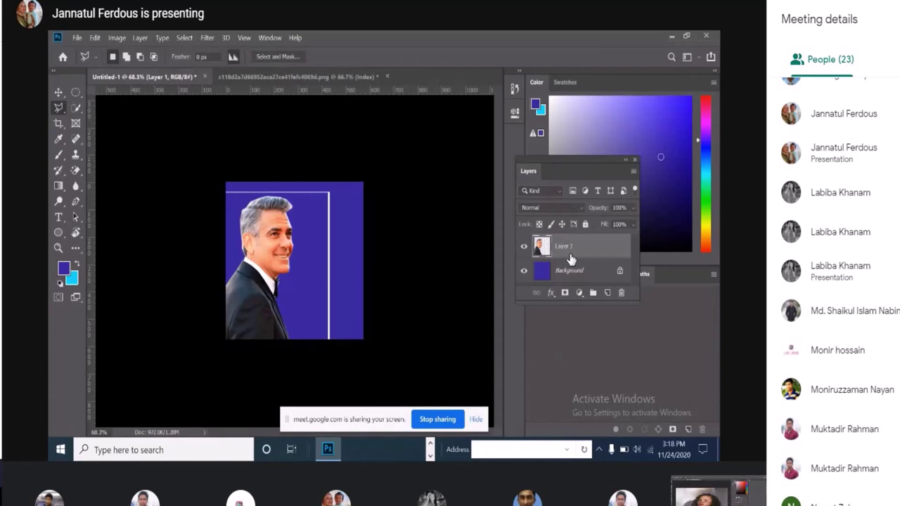
# Erase the stray white line along the image's top edge with the plain Eraser Tool.
pyautogui.rightClick(75, 171)
pyautogui.click(105, 168)
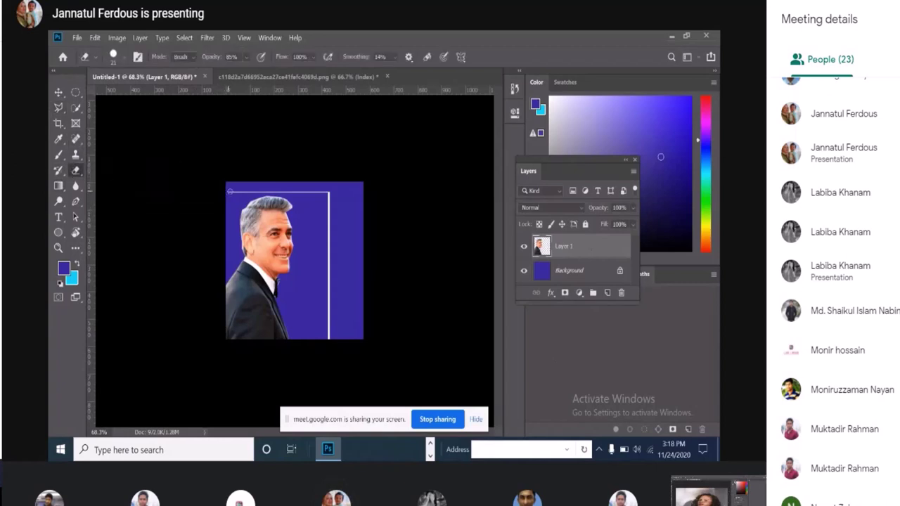
pyautogui.moveTo(244, 194)
pyautogui.mouseDown()
pyautogui.moveTo(329, 193)
pyautogui.moveTo(322, 256)
pyautogui.moveTo(326, 229)
pyautogui.moveTo(330, 337)
pyautogui.mouseUp()
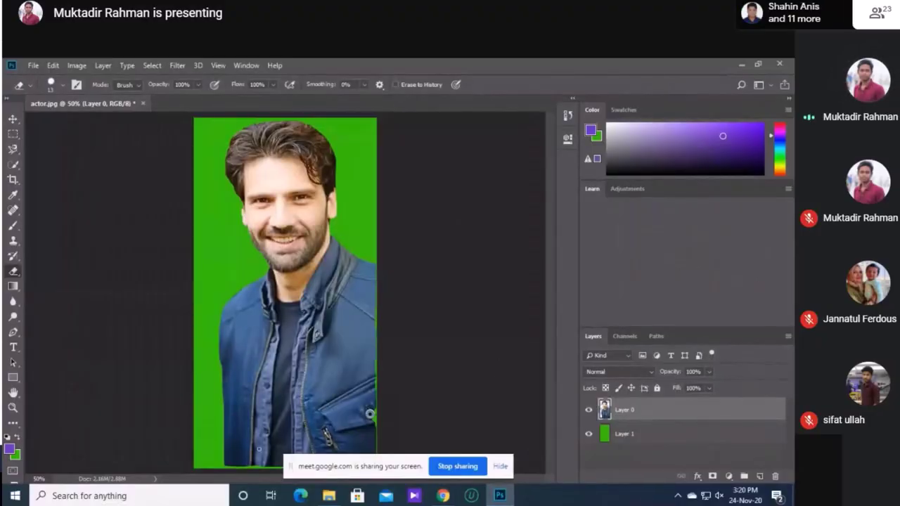
pyautogui.click(501, 466)
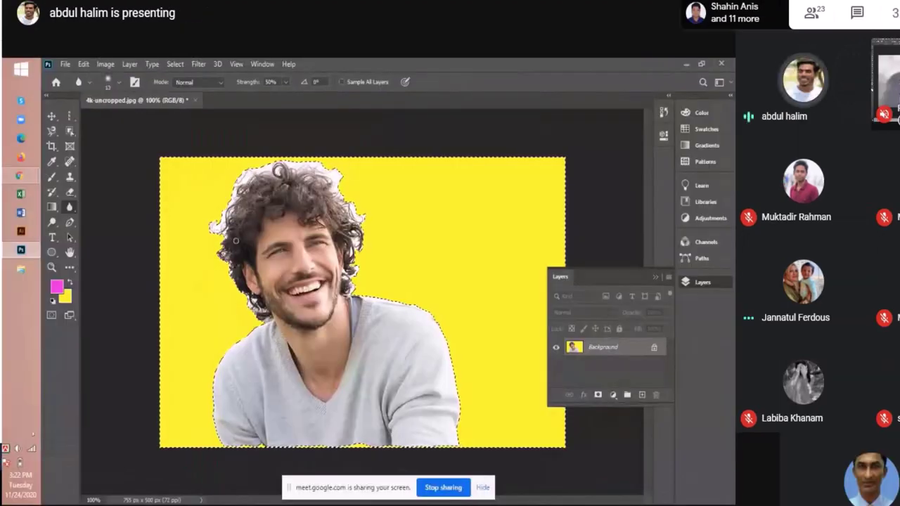
# Deselect the curly-haired man's portrait, switch to the Eraser, and inspect his hair edges up close.
pyautogui.hotkey('ctrl', 'd')
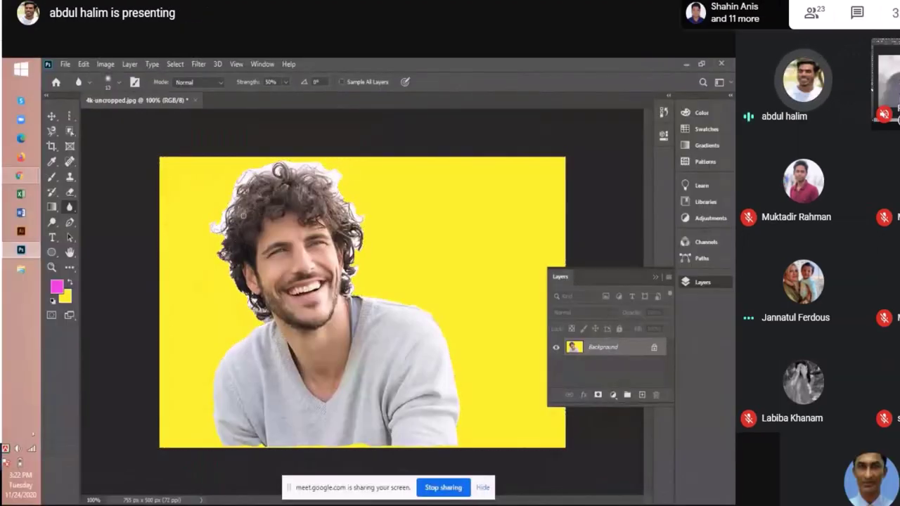
pyautogui.hotkey('ctrl', '+')
pyautogui.hotkey('ctrl', '+')
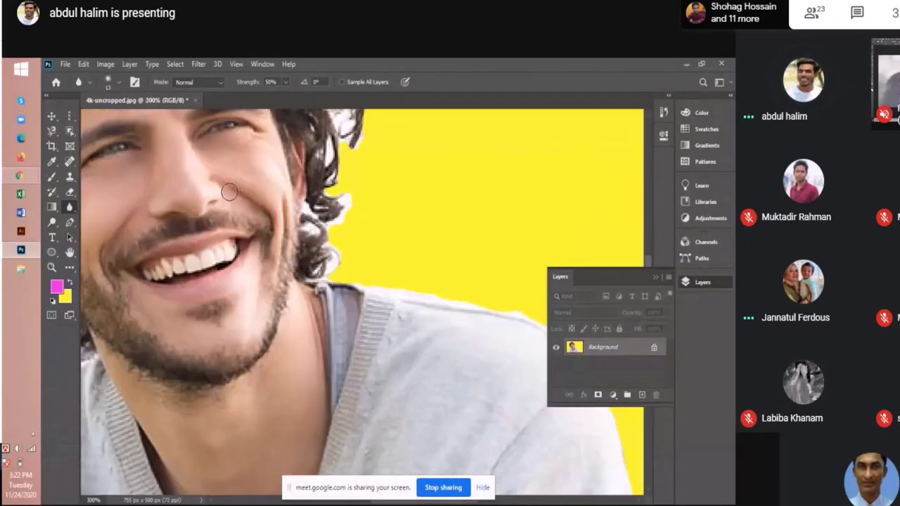
pyautogui.hotkey('ctrl', '-')
pyautogui.hotkey('ctrl', '-')
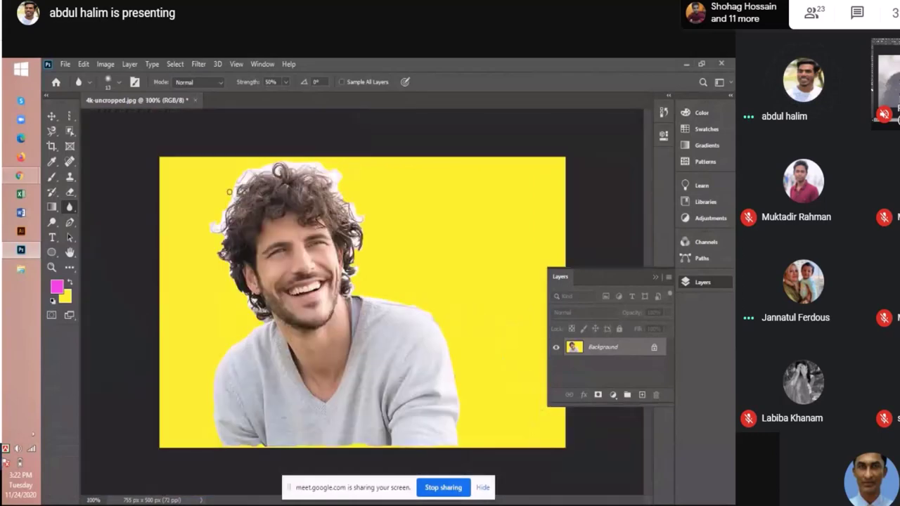
pyautogui.click(70, 192)
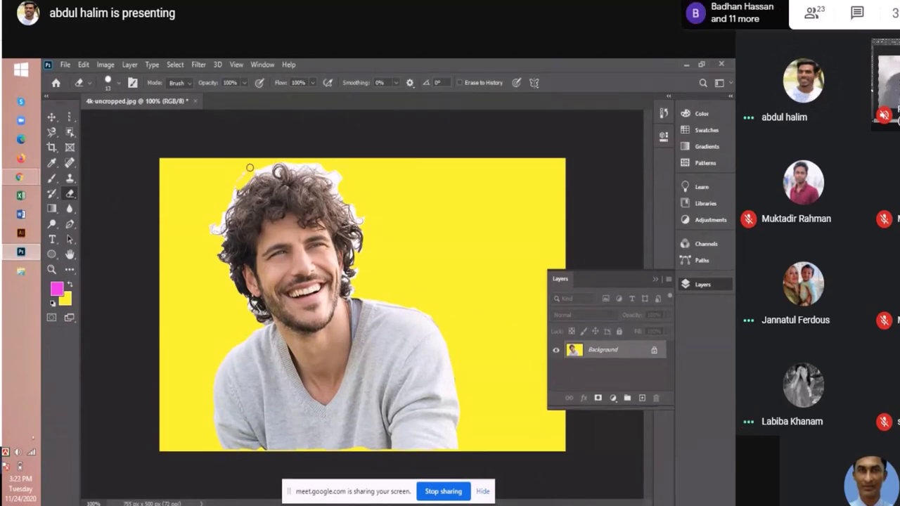
pyautogui.hotkey('ctrl', '+')
pyautogui.moveTo(252, 141); pyautogui.dragTo(253, 185)
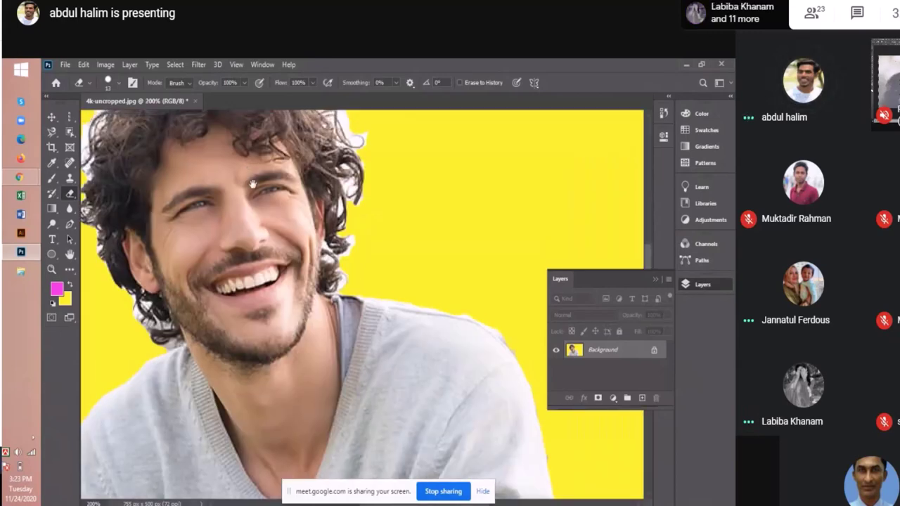
pyautogui.hotkey('ctrl', '0')
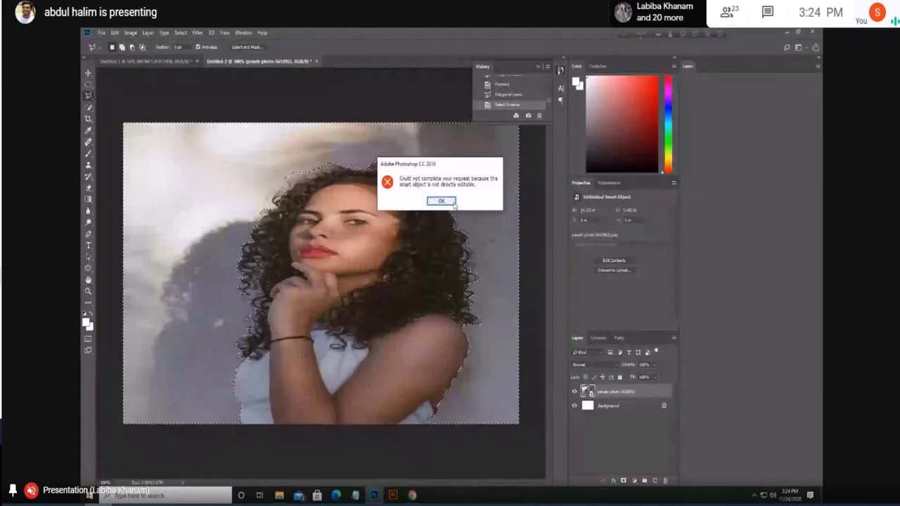
# Dismiss the smart-object error and copy the selected woman onto a new layer with Layer Via Copy.
pyautogui.click(453, 203)
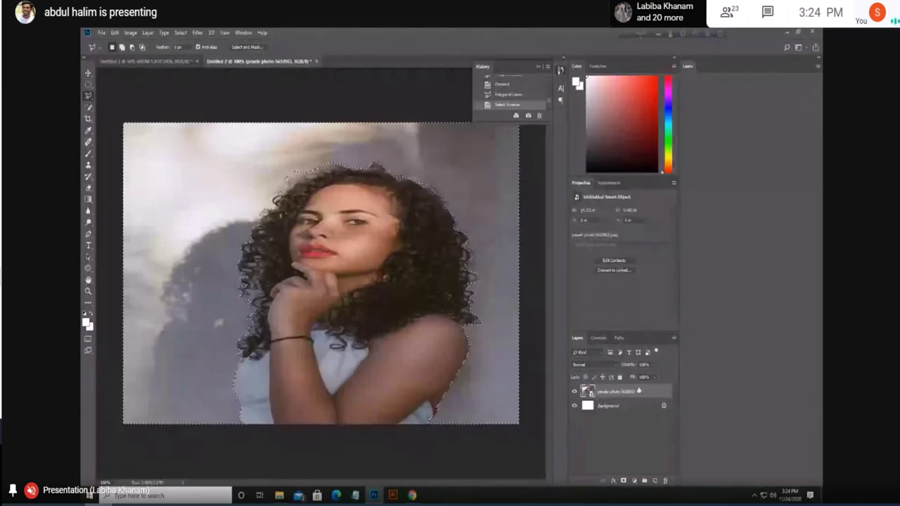
pyautogui.moveTo(353, 273)
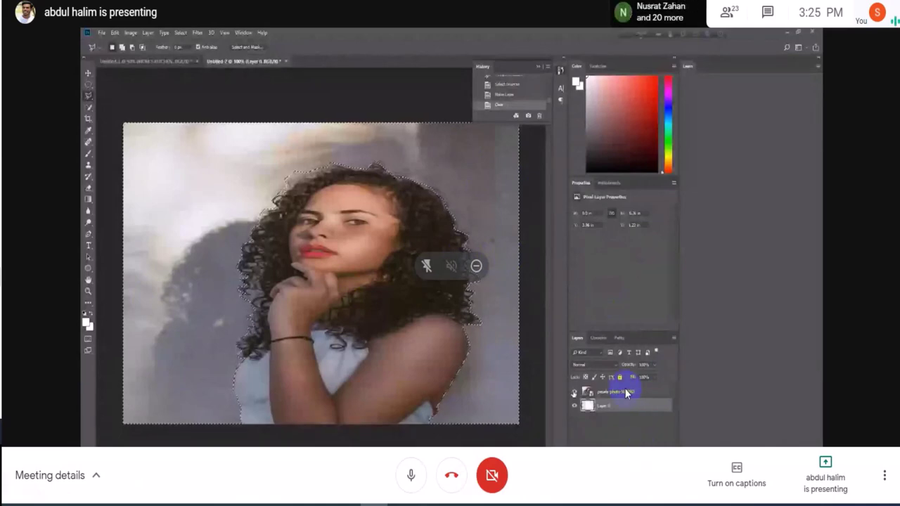
pyautogui.click(626, 392)
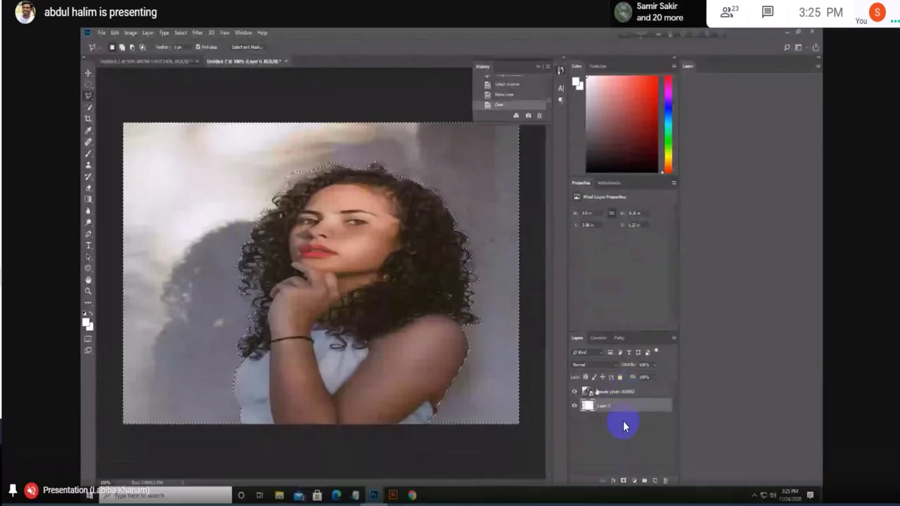
pyautogui.rightClick(509, 298)
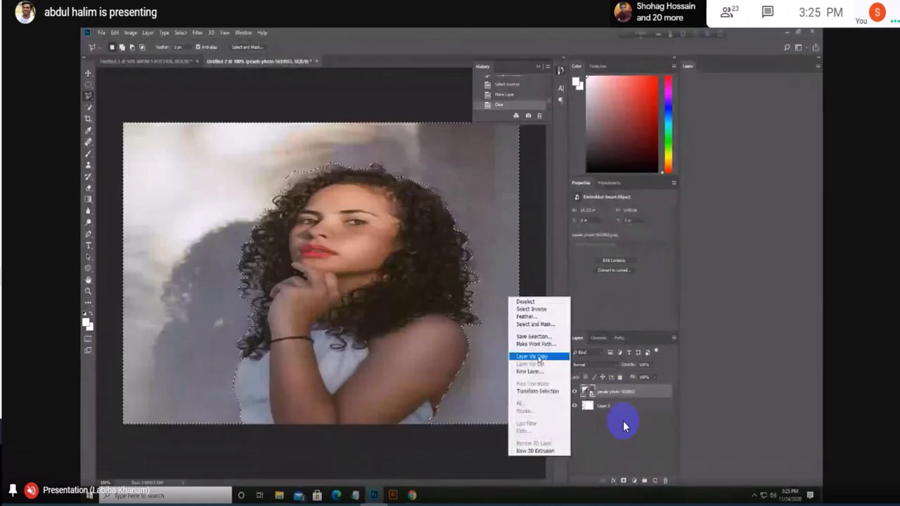
pyautogui.click(540, 357)
pyautogui.rightClick(541, 362)
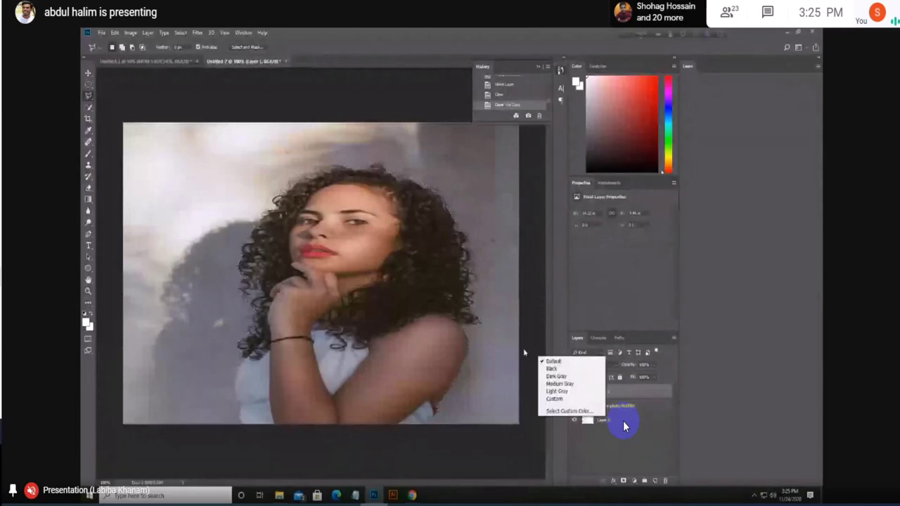
# Delete the grey background around the woman and confirm the prompt.
pyautogui.press('Delete')
pyautogui.click(415, 203)
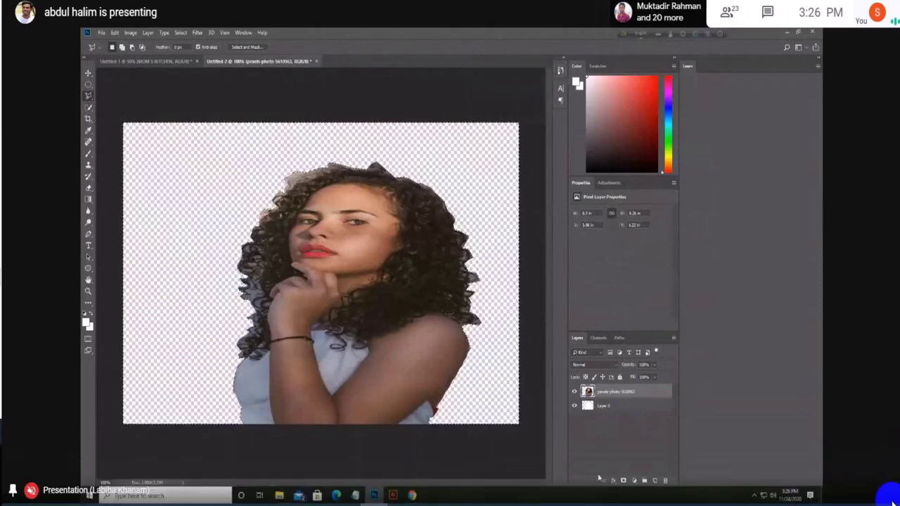
pyautogui.moveTo(427, 266)
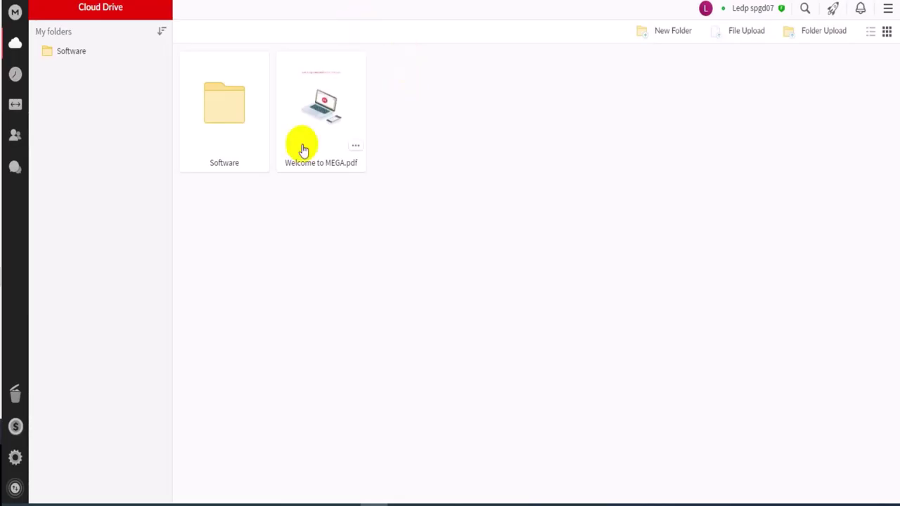
# Start a new folder in the MEGA Cloud Drive.
pyautogui.click(666, 31)
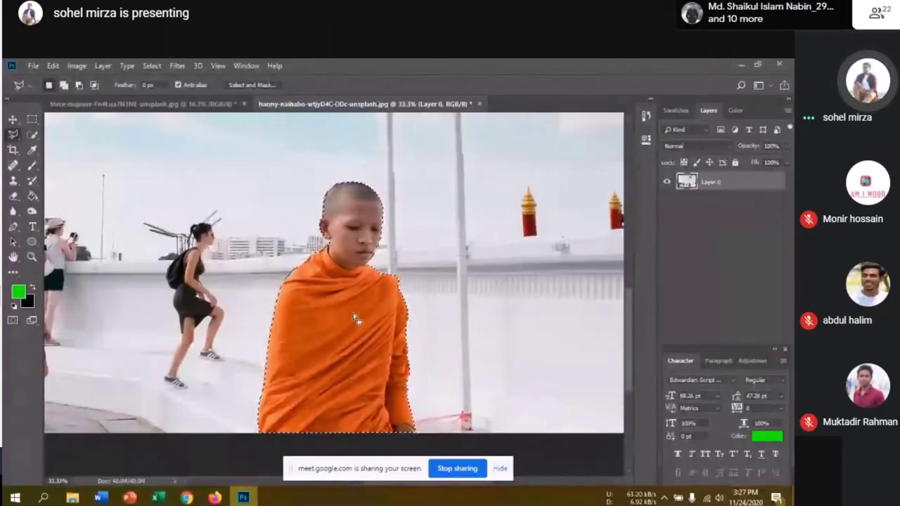
# Invert the monk selection, delete the street background around him, and deselect.
pyautogui.rightClick(355, 316)
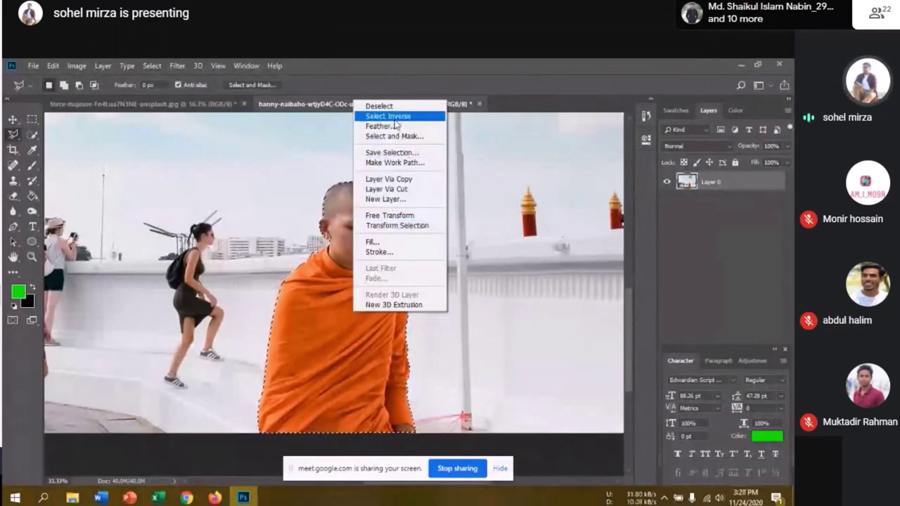
pyautogui.click(395, 116)
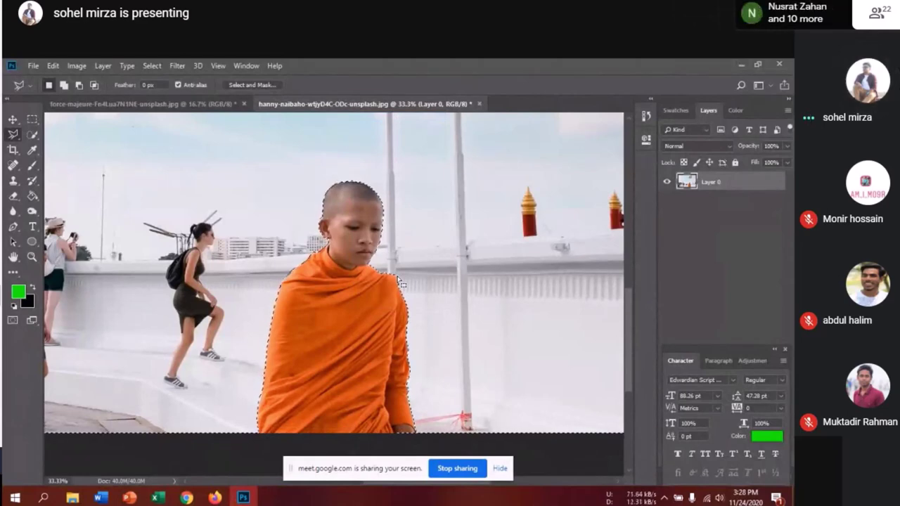
pyautogui.press('Delete')
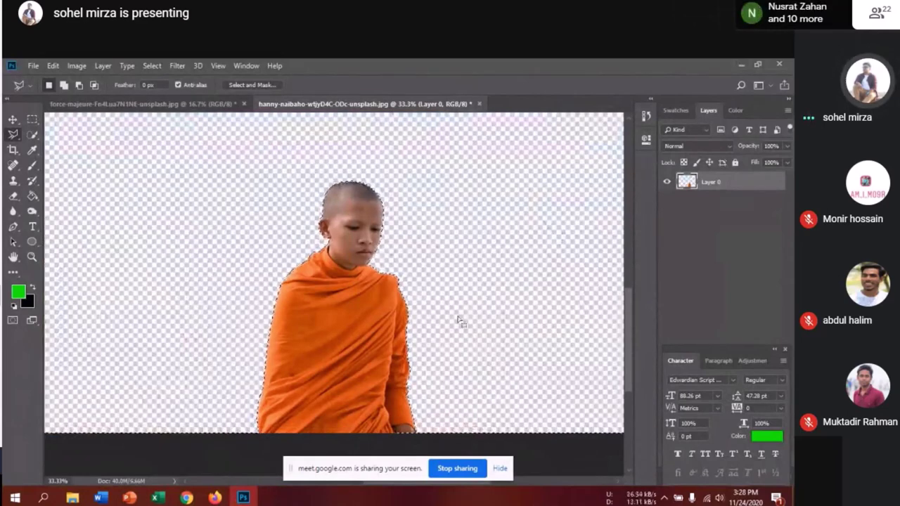
pyautogui.hotkey('ctrl', 'd')
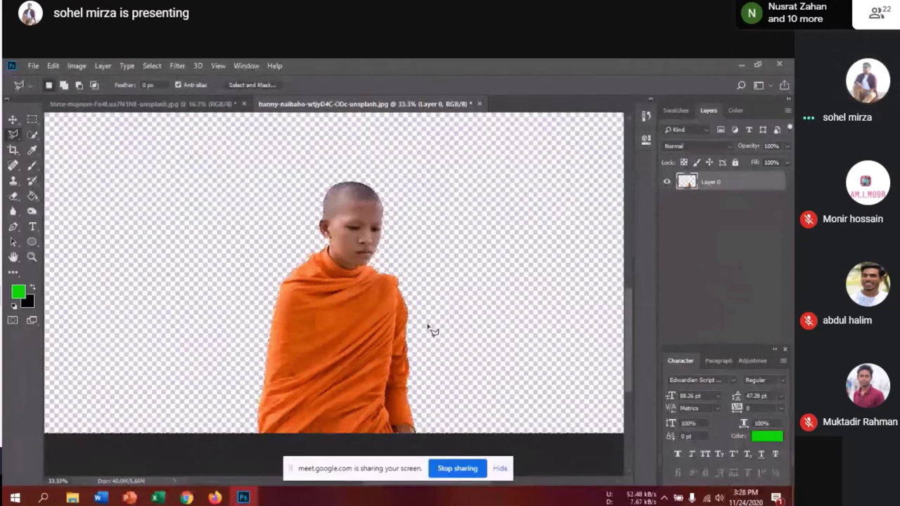
pyautogui.click(12, 119)
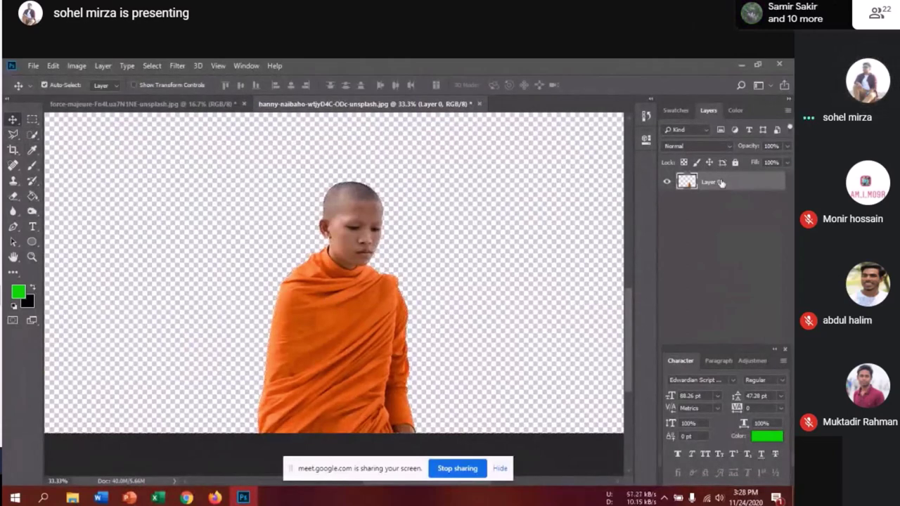
# Add a new layer filled with green and move the monk's Layer 0 above it.
pyautogui.moveTo(746, 350); pyautogui.dragTo(462, 278)
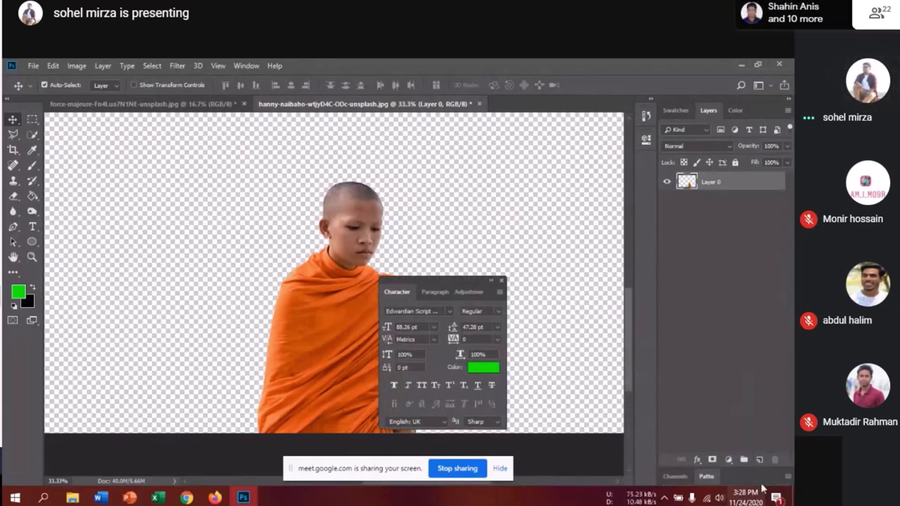
pyautogui.click(759, 459)
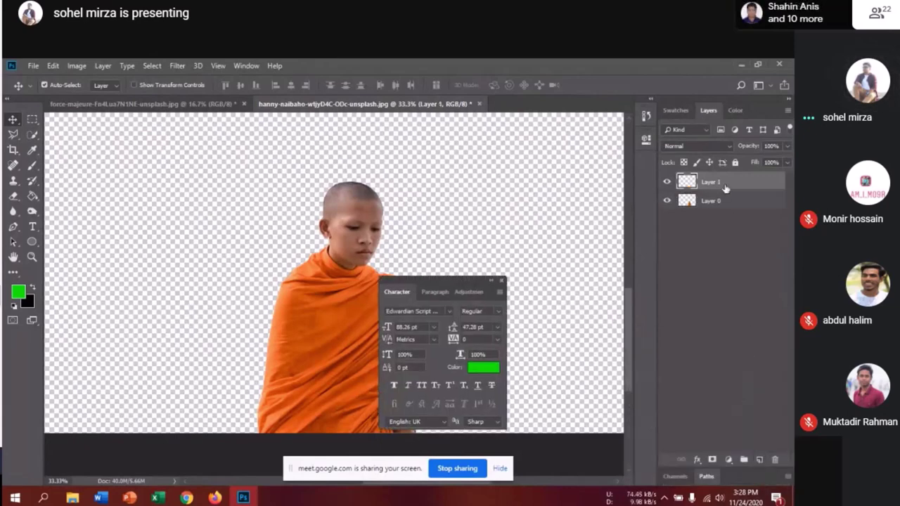
pyautogui.hotkey('ctrl', 'BackSpace')
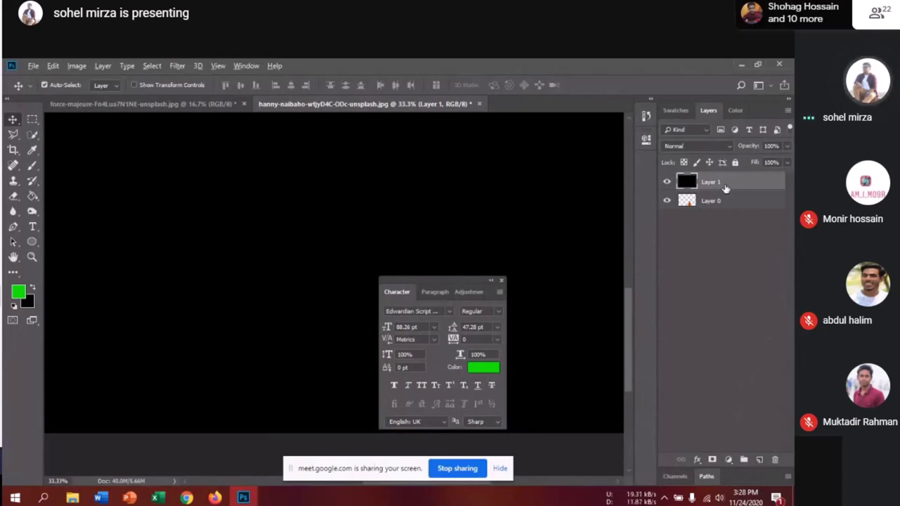
pyautogui.hotkey('alt', 'BackSpace')
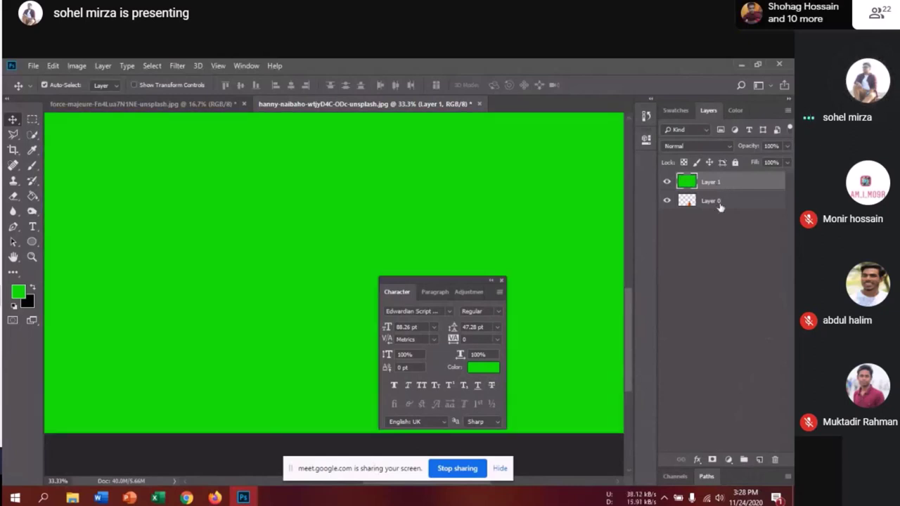
pyautogui.moveTo(719, 203); pyautogui.dragTo(719, 180)
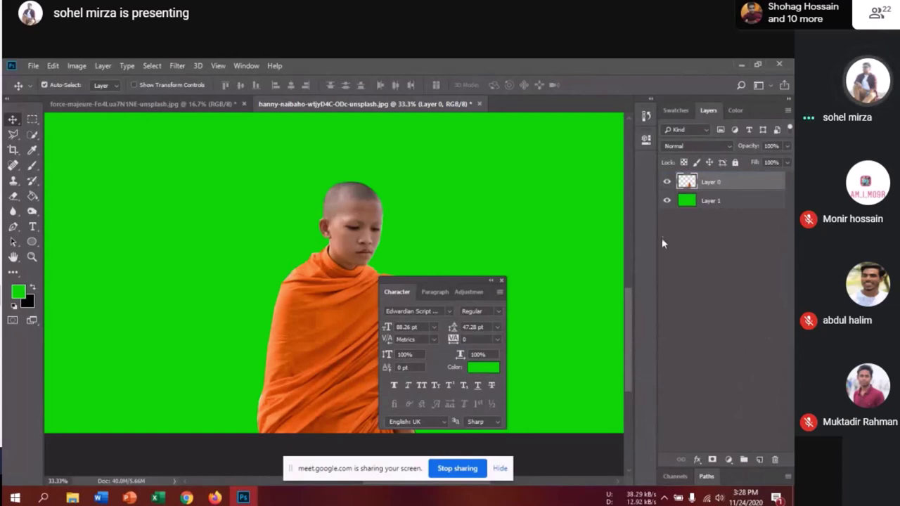
pyautogui.moveTo(482, 276); pyautogui.dragTo(756, 294)
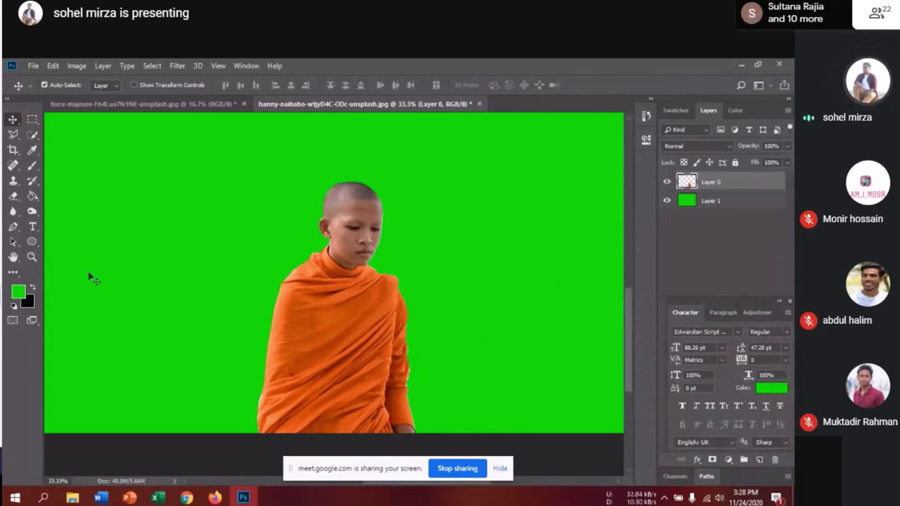
pyautogui.click(15, 212)
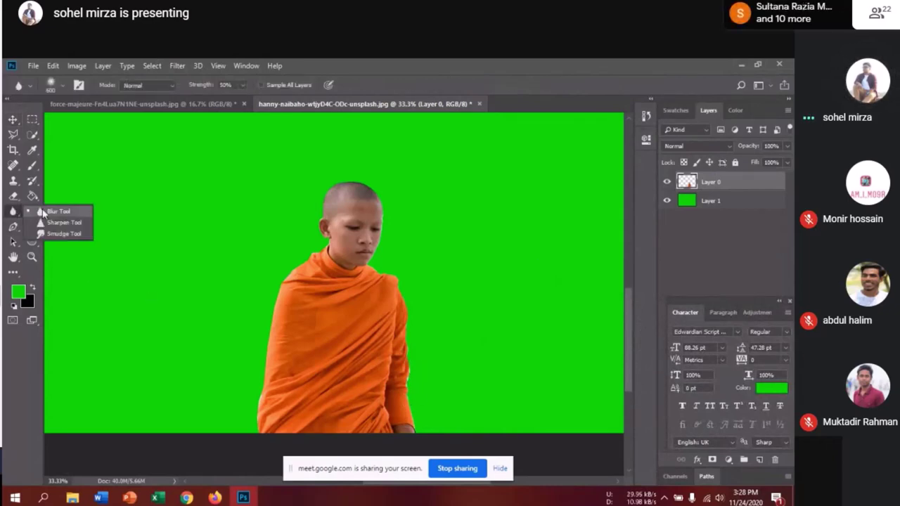
# Switch to the Blur Tool with a smaller brush and hide the screen-sharing notice.
pyautogui.click(46, 208)
pyautogui.press('[')
pyautogui.press('[')
pyautogui.press('[')
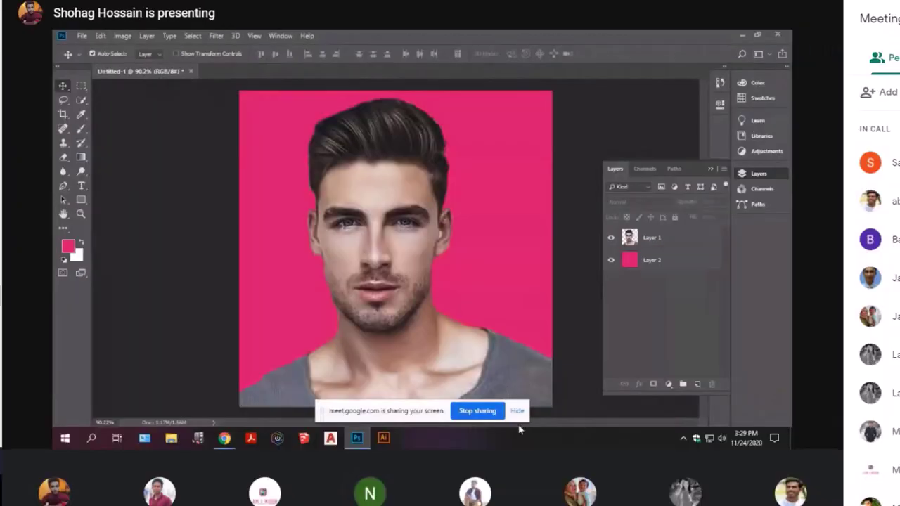
pyautogui.click(517, 410)
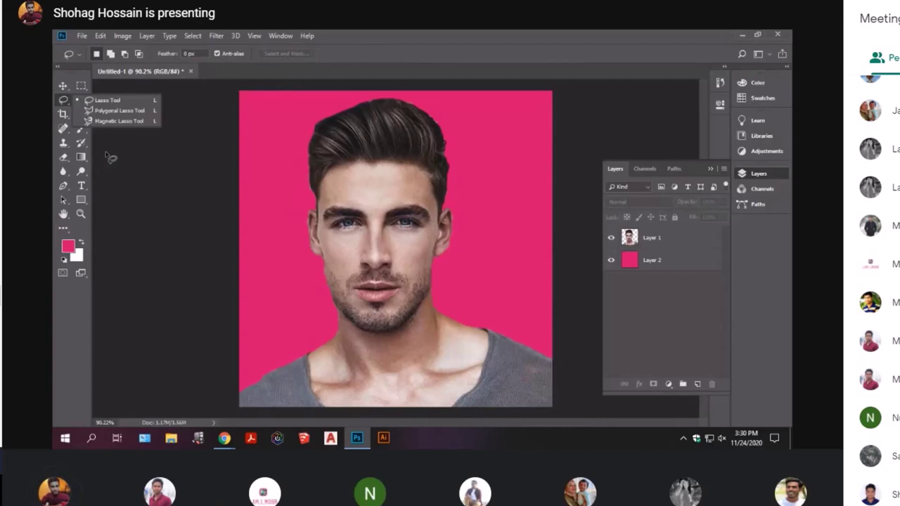
pyautogui.click(721, 83)
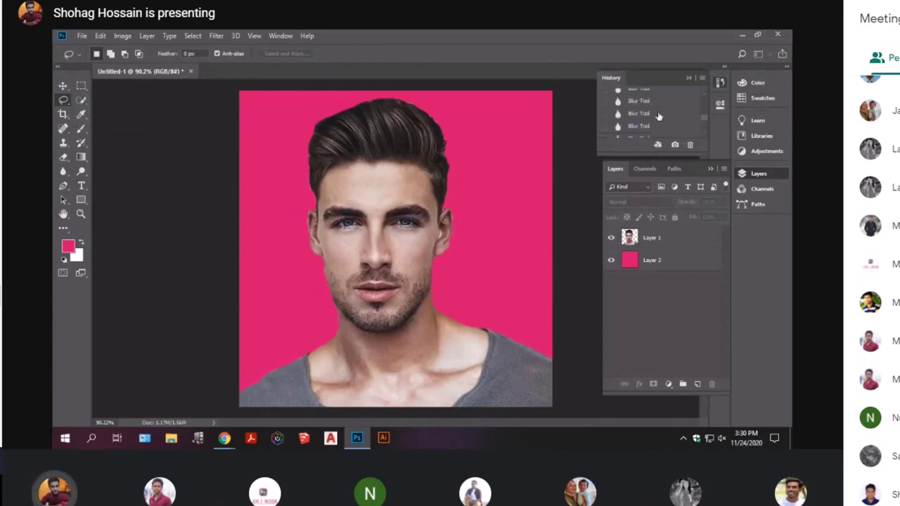
pyautogui.scroll(10, 659, 118)
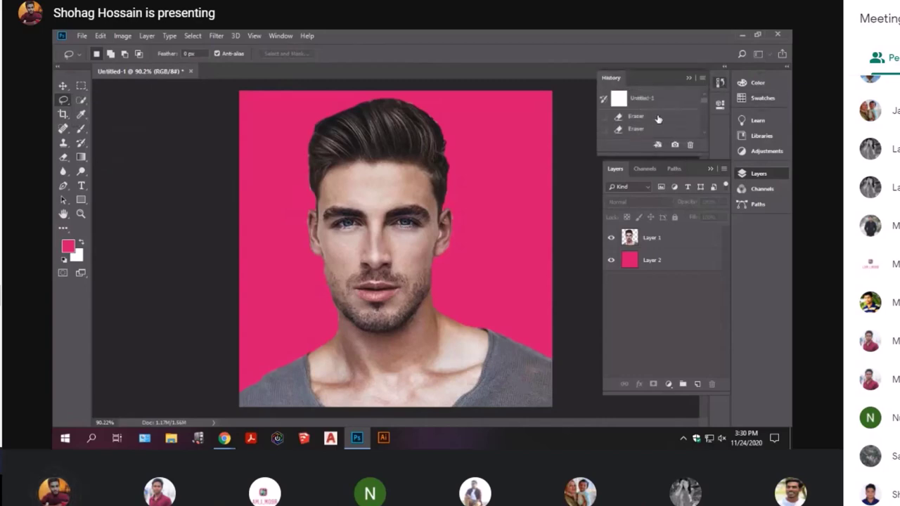
pyautogui.scroll(-3, 658, 119)
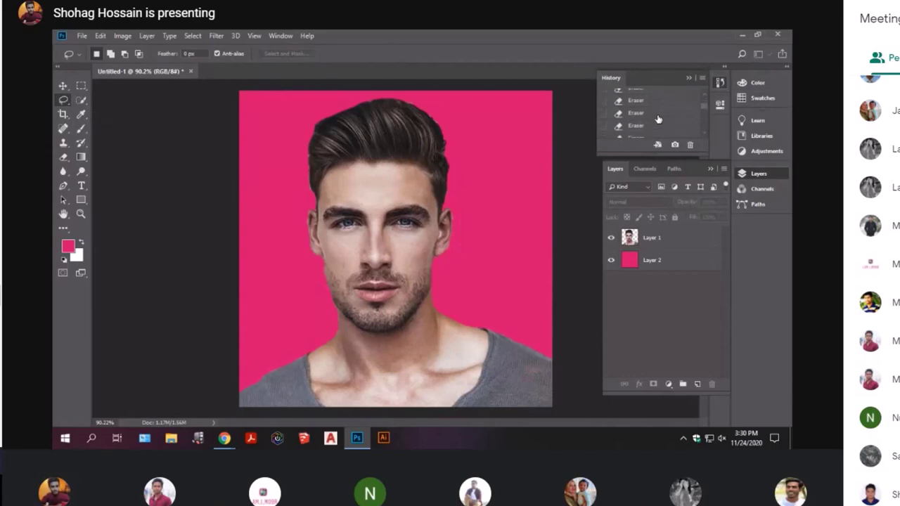
pyautogui.scroll(-5, 658, 119)
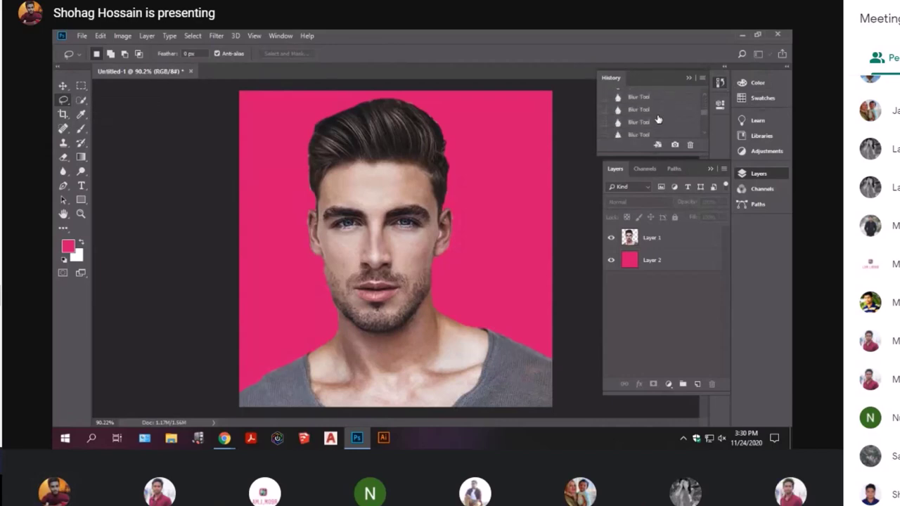
pyautogui.scroll(3, 658, 119)
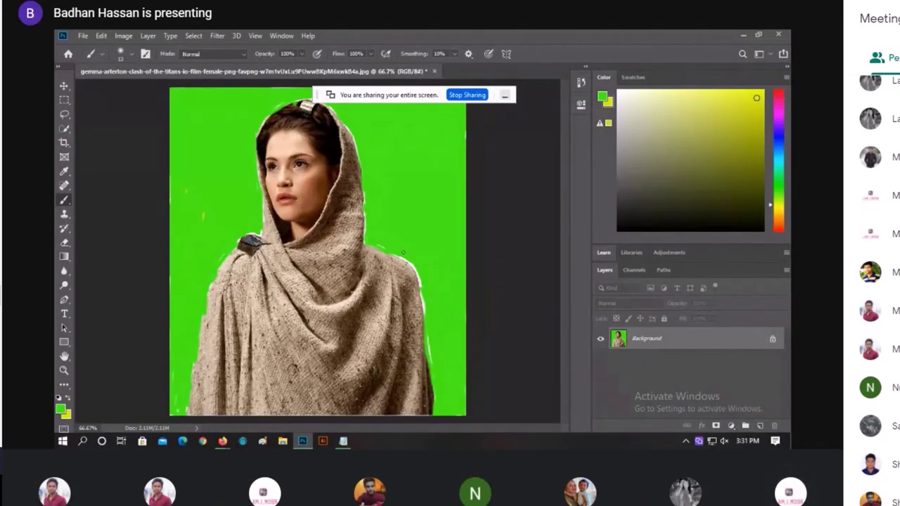
# Brush green over the white fringe on the hooded woman's shoulder, then enlarge the brush.
pyautogui.moveTo(399, 253)
pyautogui.mouseDown()
pyautogui.moveTo(422, 286)
pyautogui.moveTo(430, 350)
pyautogui.mouseUp()
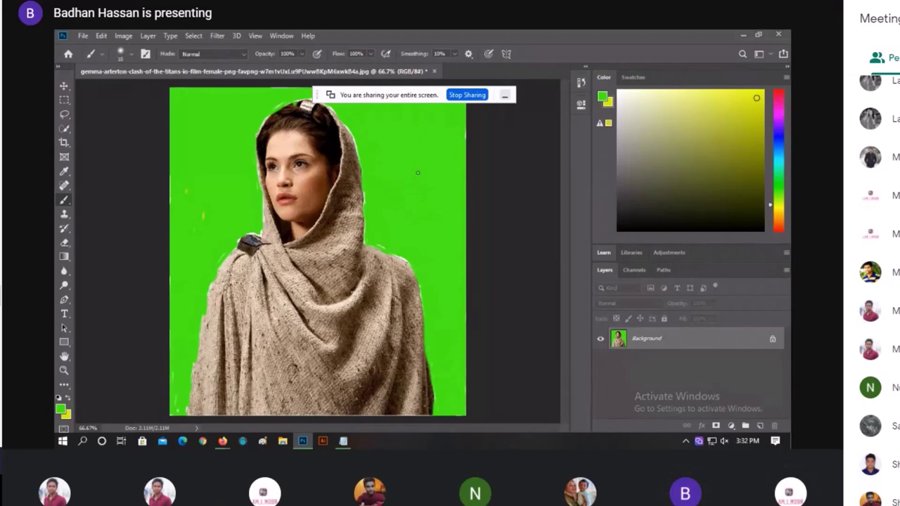
pyautogui.press(']')
pyautogui.press(']')
pyautogui.press(']')
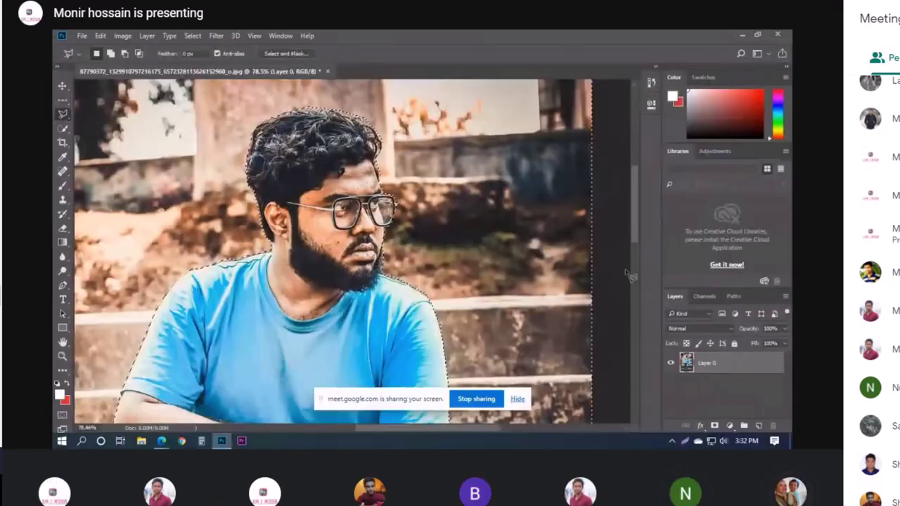
# Zoom out to the whole photo and delete the selected stone-steps background around the man.
pyautogui.scroll(-2, 632, 227)
pyautogui.scroll(-3, 631, 236)
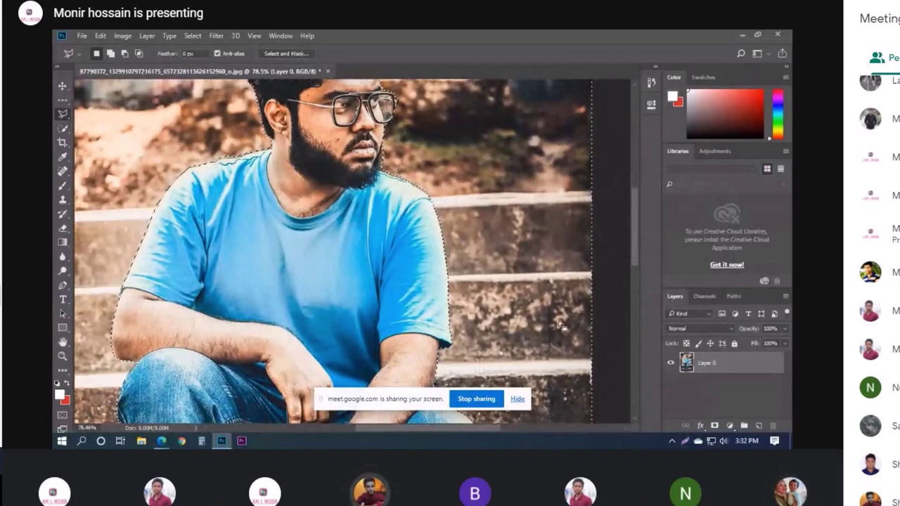
pyautogui.scroll(-4, 555, 322)
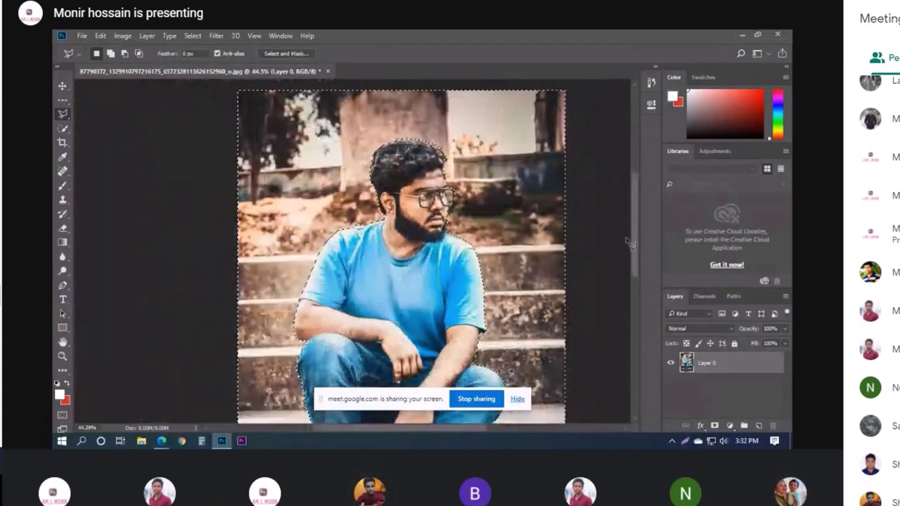
pyautogui.scroll(-3, 633, 242)
pyautogui.scroll(-1, 632, 253)
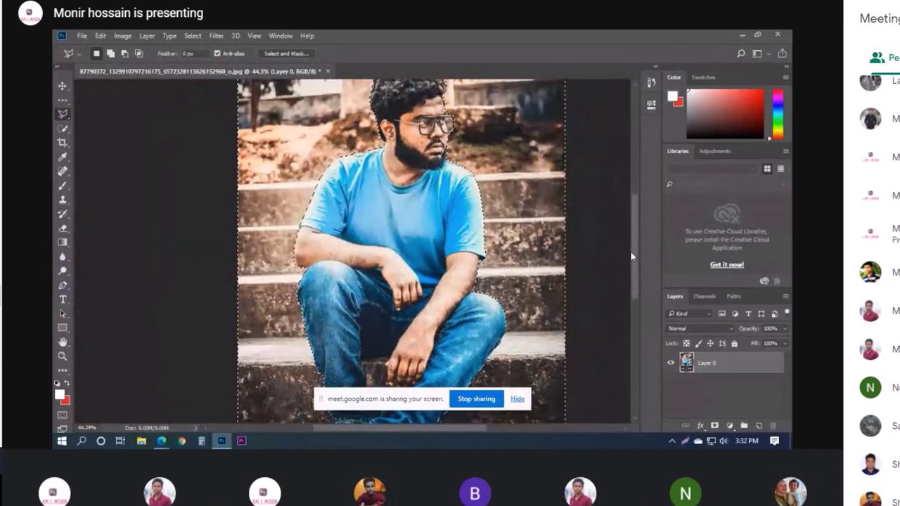
pyautogui.scroll(-1, 632, 256)
pyautogui.scroll(3, 631, 253)
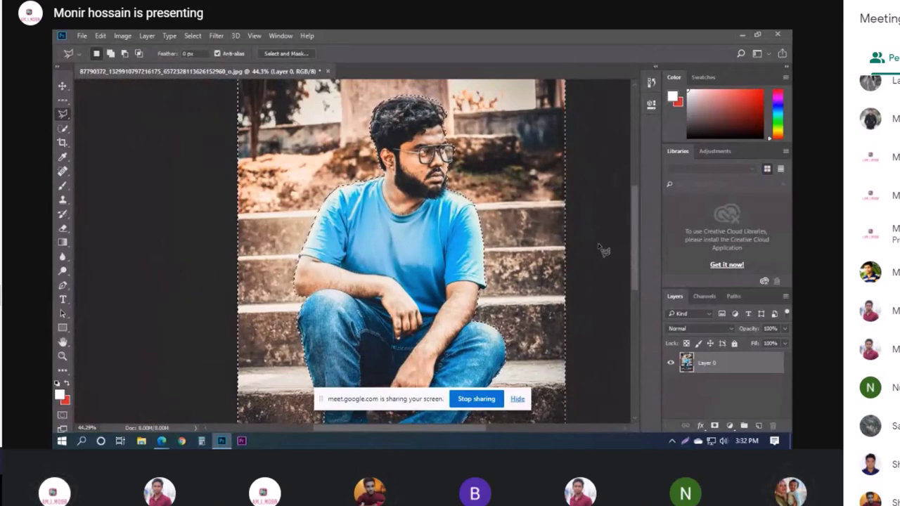
pyautogui.scroll(-1, 601, 250)
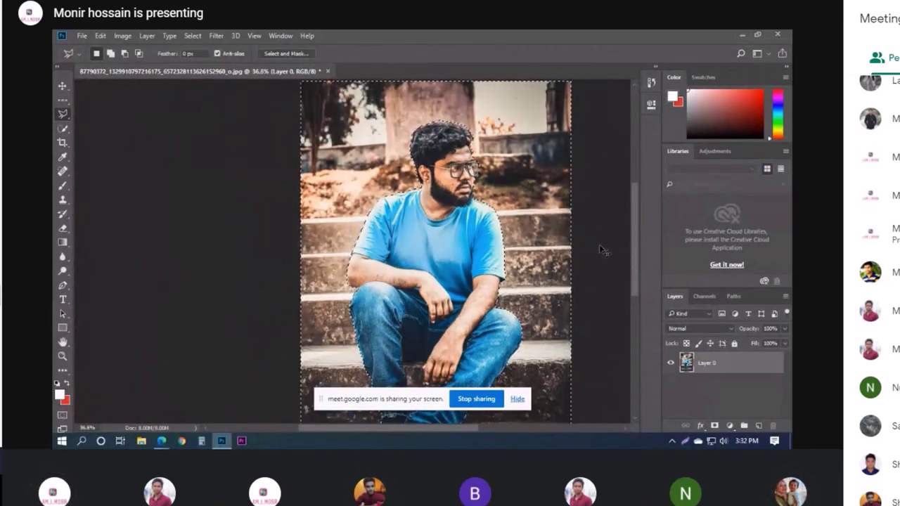
pyautogui.scroll(-1, 601, 250)
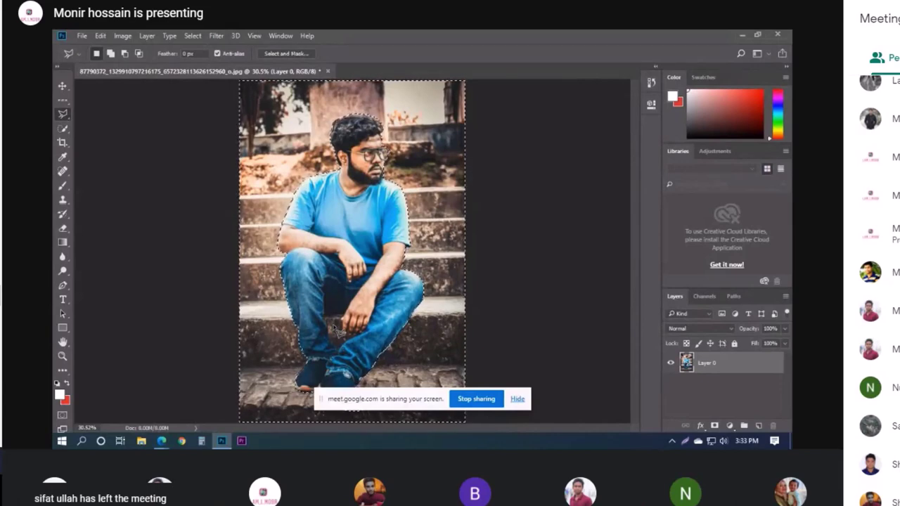
pyautogui.press('Delete')
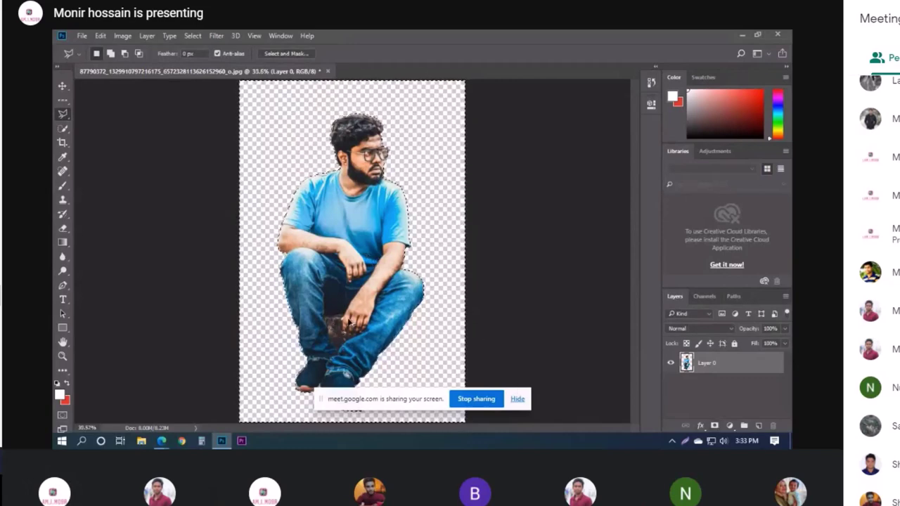
# Zoom in on the man's hands and switch to the freehand Lasso Tool.
pyautogui.scroll(4, 350, 304)
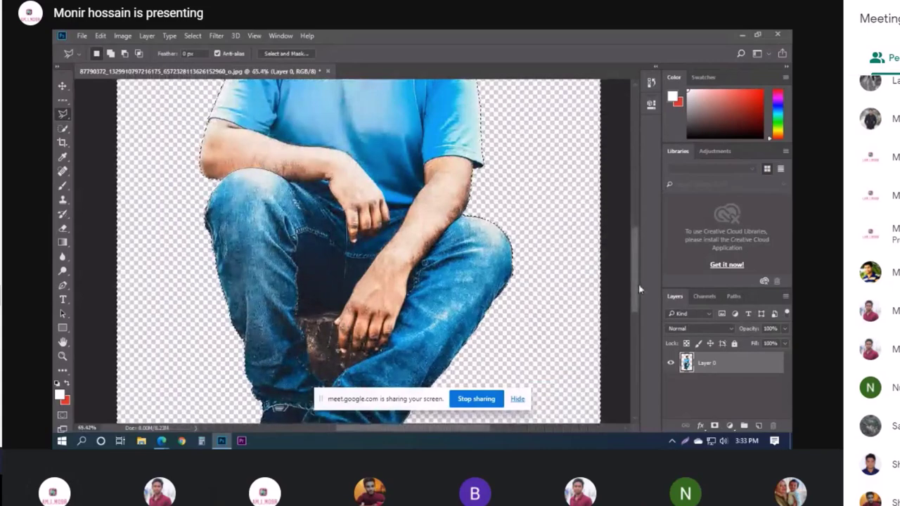
pyautogui.scroll(2, 638, 285)
pyautogui.scroll(-2, 632, 288)
pyautogui.scroll(-2, 632, 288)
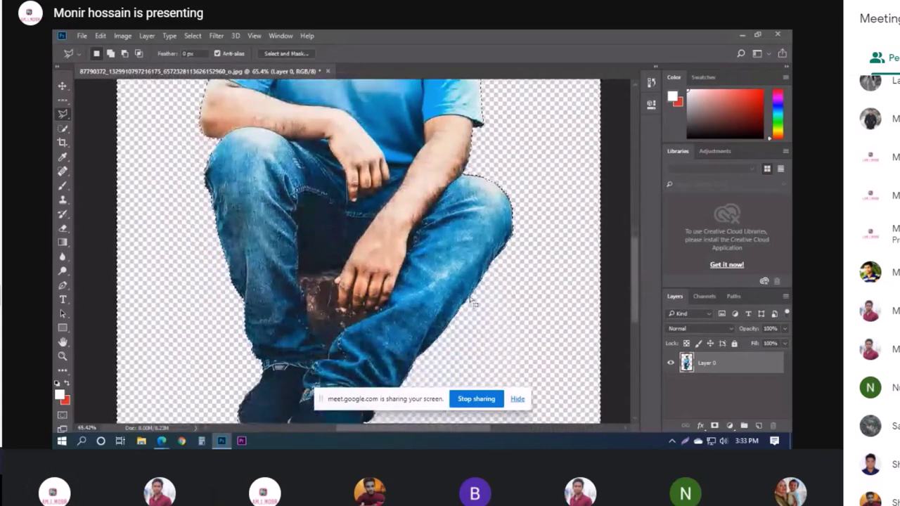
pyautogui.scroll(2, 335, 299)
pyautogui.scroll(1, 335, 299)
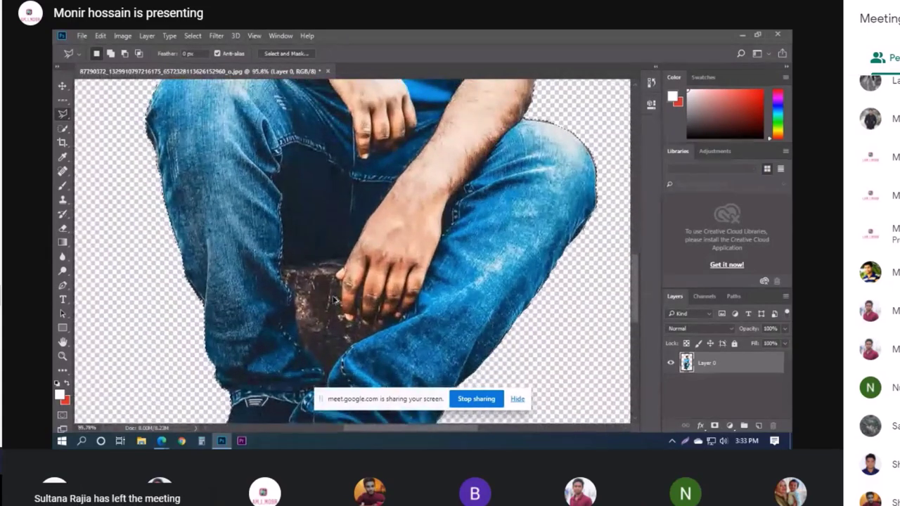
pyautogui.rightClick(63, 114)
pyautogui.click(106, 116)
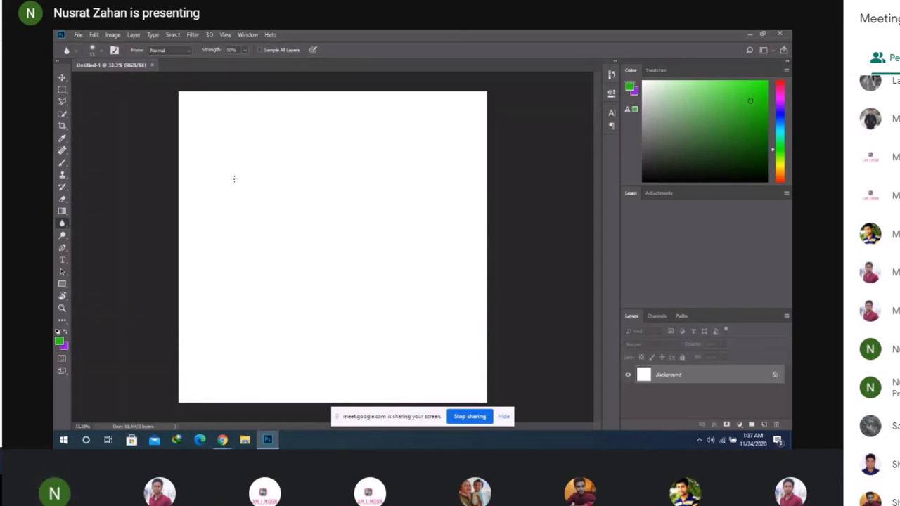
# Paste the woman's portrait and scale it with Free Transform to fill the white canvas.
pyautogui.hotkey('ctrl', 'v')
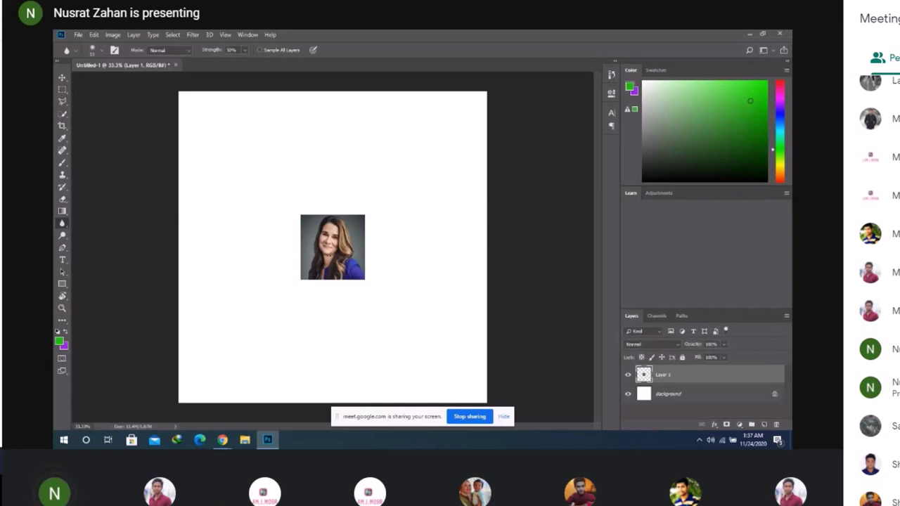
pyautogui.hotkey('ctrl', 't')
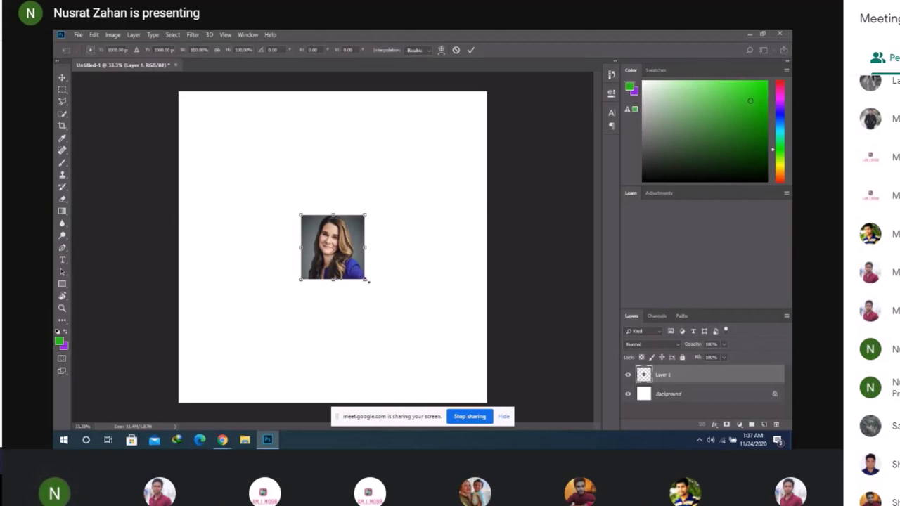
pyautogui.moveTo(366, 281); pyautogui.dragTo(511, 382)
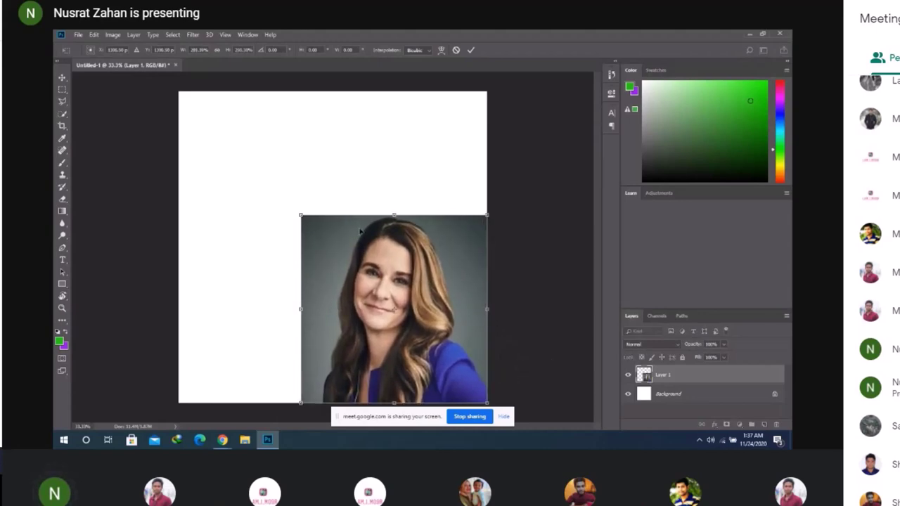
pyautogui.moveTo(299, 214); pyautogui.dragTo(249, 139)
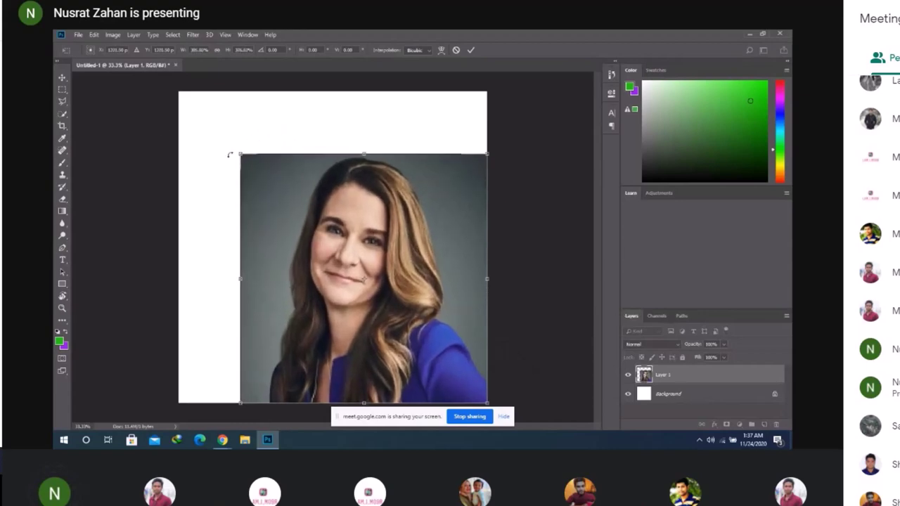
pyautogui.moveTo(237, 154); pyautogui.dragTo(178, 91)
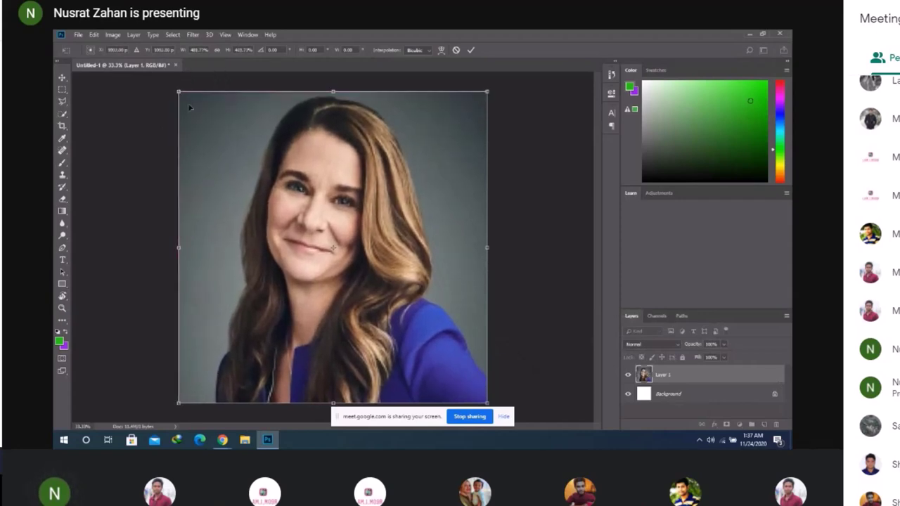
pyautogui.press('r')
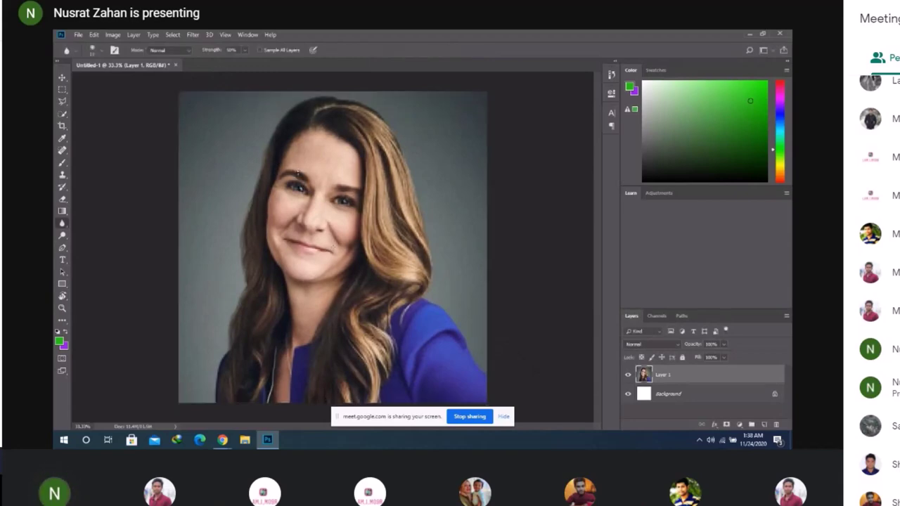
# Switch to the Polygonal Lasso Tool and adjust the view around the woman's hair.
pyautogui.click(68, 105)
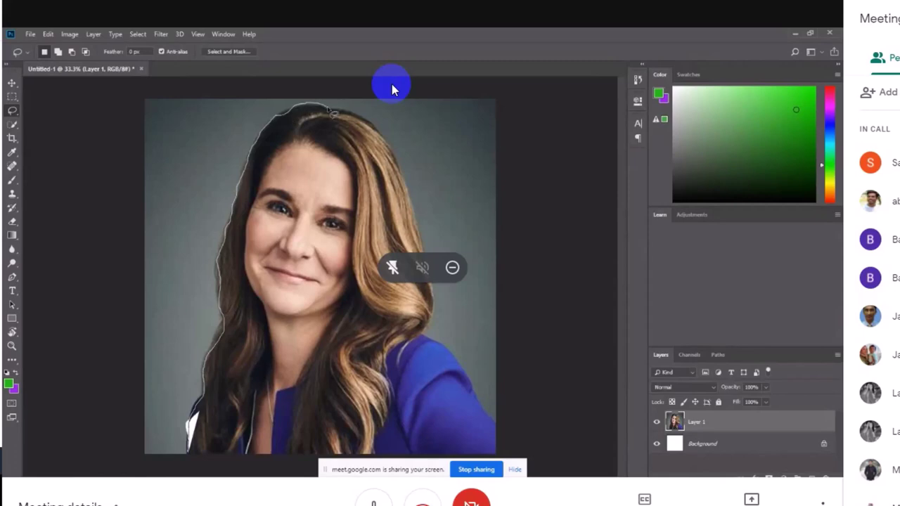
pyautogui.scroll(-1, 872, 281)
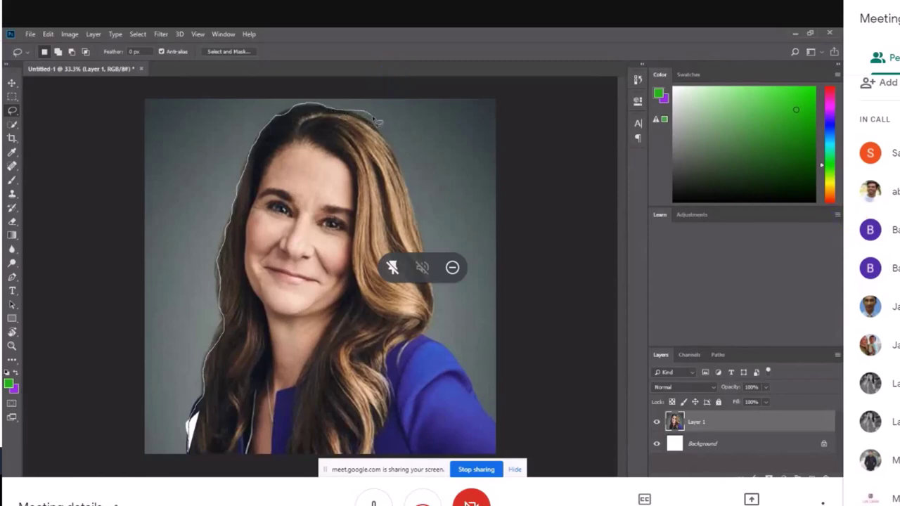
pyautogui.scroll(-5, 872, 281)
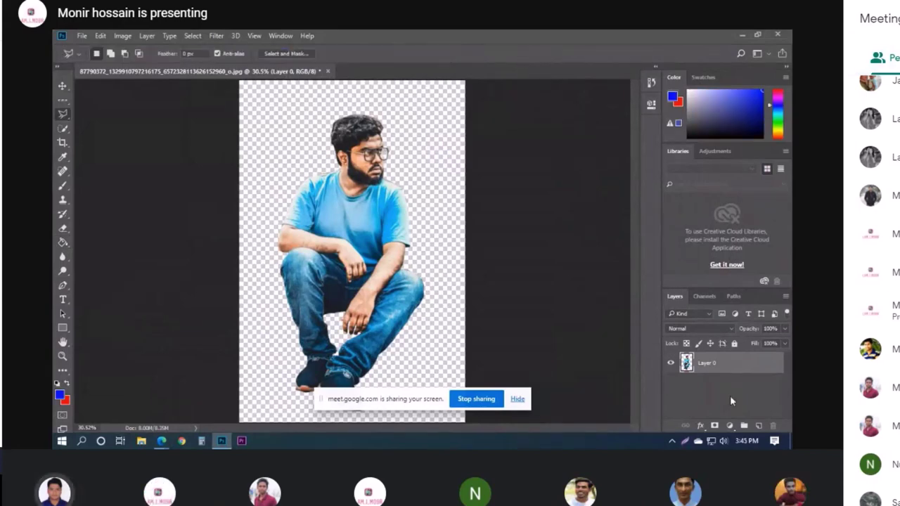
# Add a new layer filled with blue and move the man's Layer 0 above it.
pyautogui.click(758, 425)
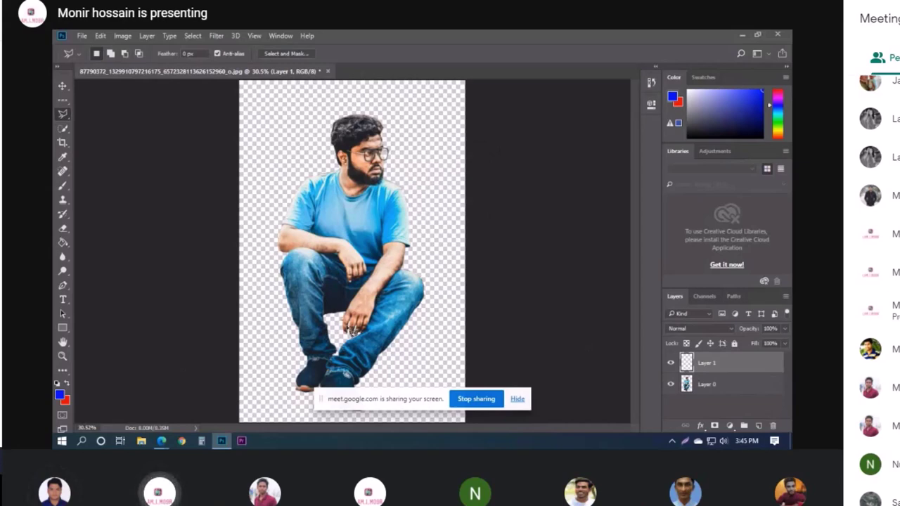
pyautogui.hotkey('alt', 'BackSpace')
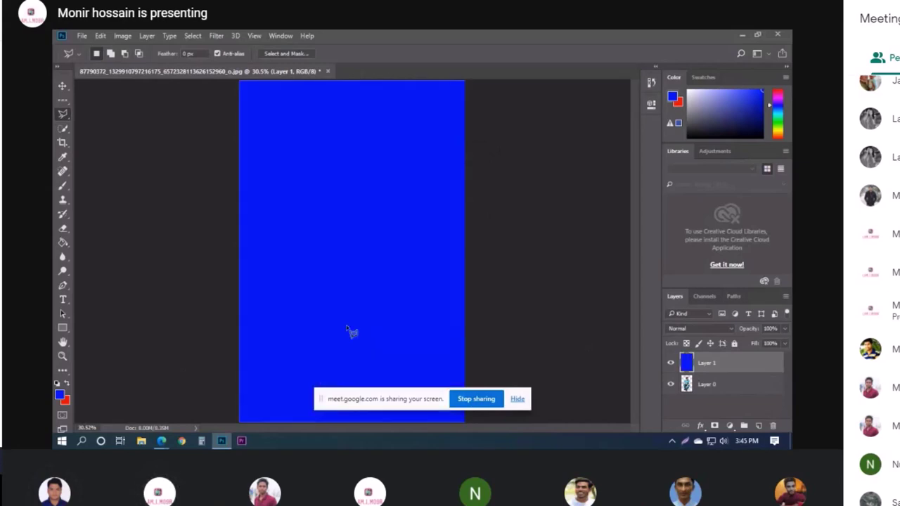
pyautogui.moveTo(717, 386); pyautogui.dragTo(718, 362)
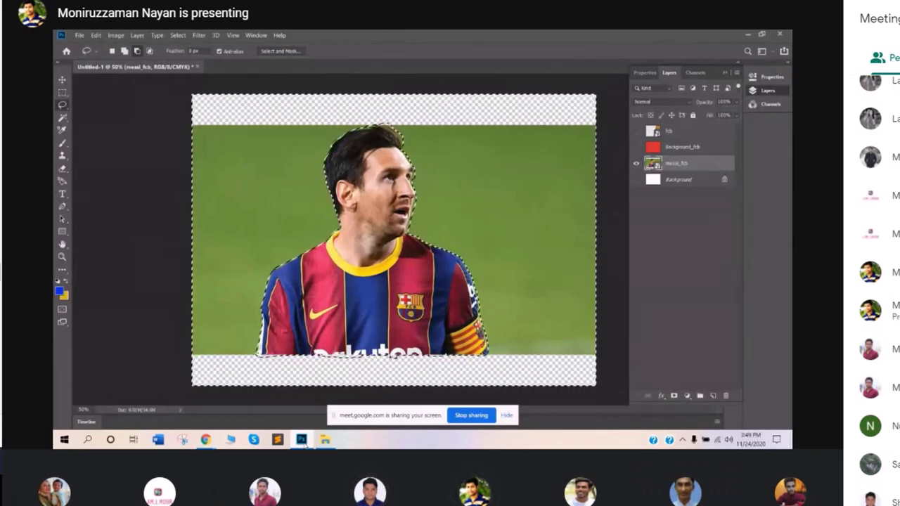
# Try deleting the selected green field on messi_fcb, triggering the smart-object not-editable error.
pyautogui.press('Delete')
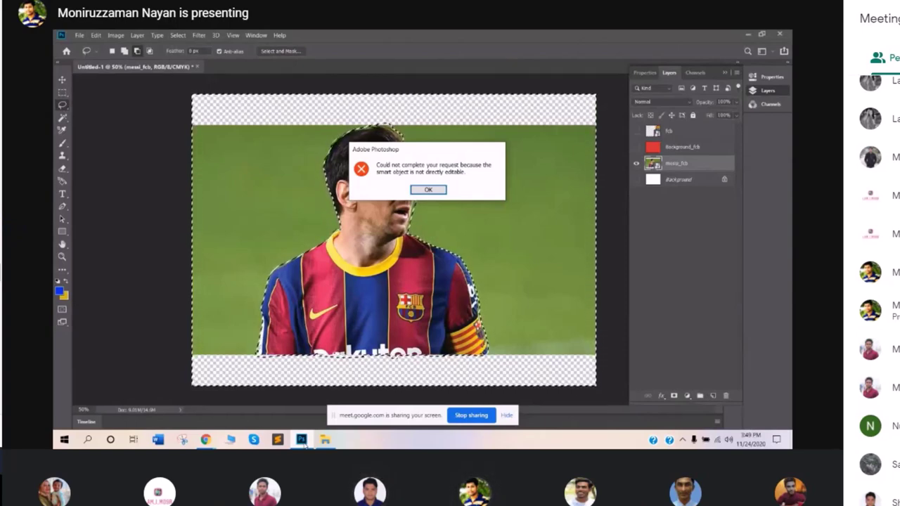
# Dismiss the smart object error, rasterize the messi_fcb layer, and delete the green field around the footballer.
pyautogui.click(428, 189)
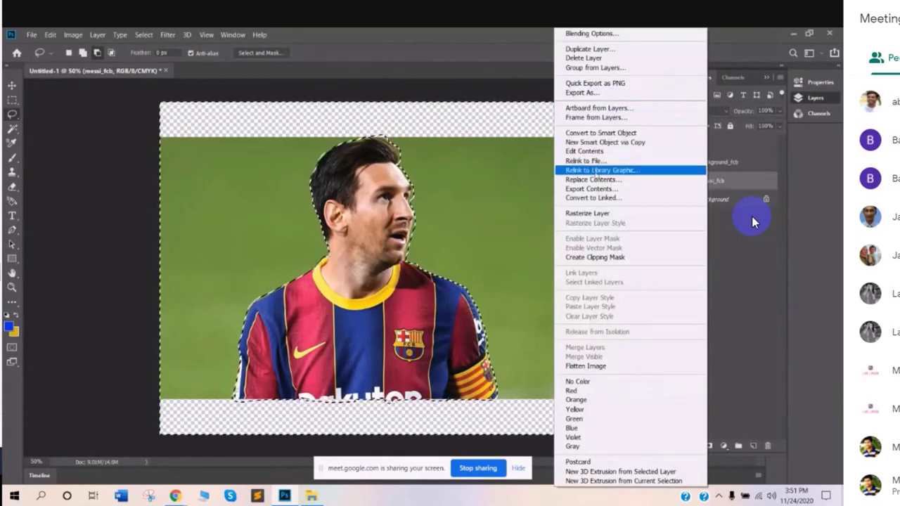
pyautogui.click(599, 217)
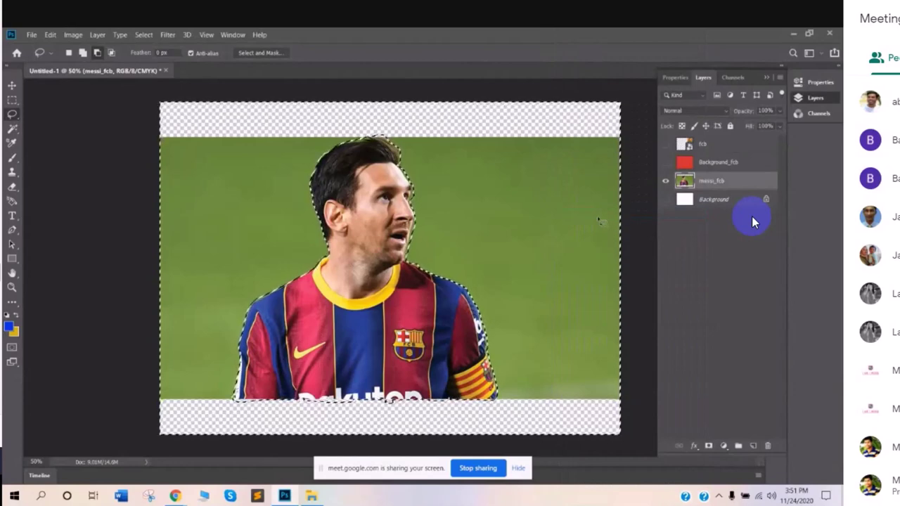
pyautogui.press('Delete')
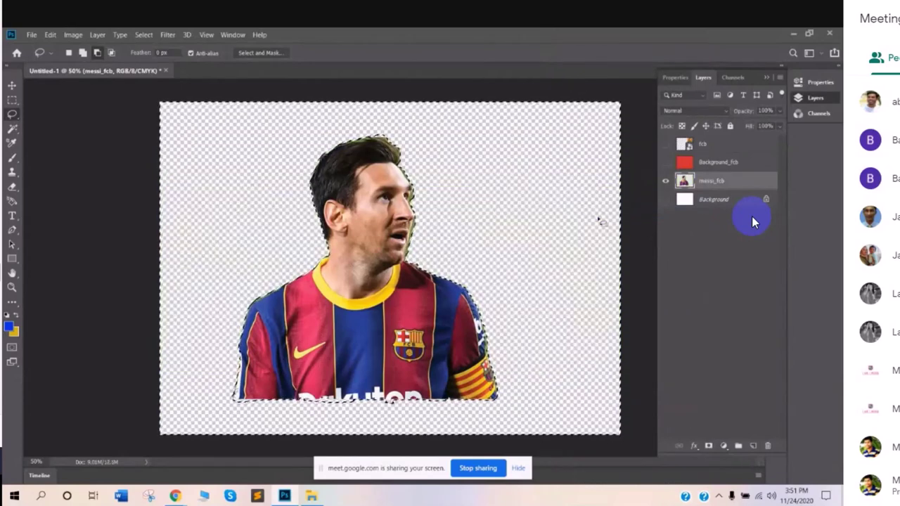